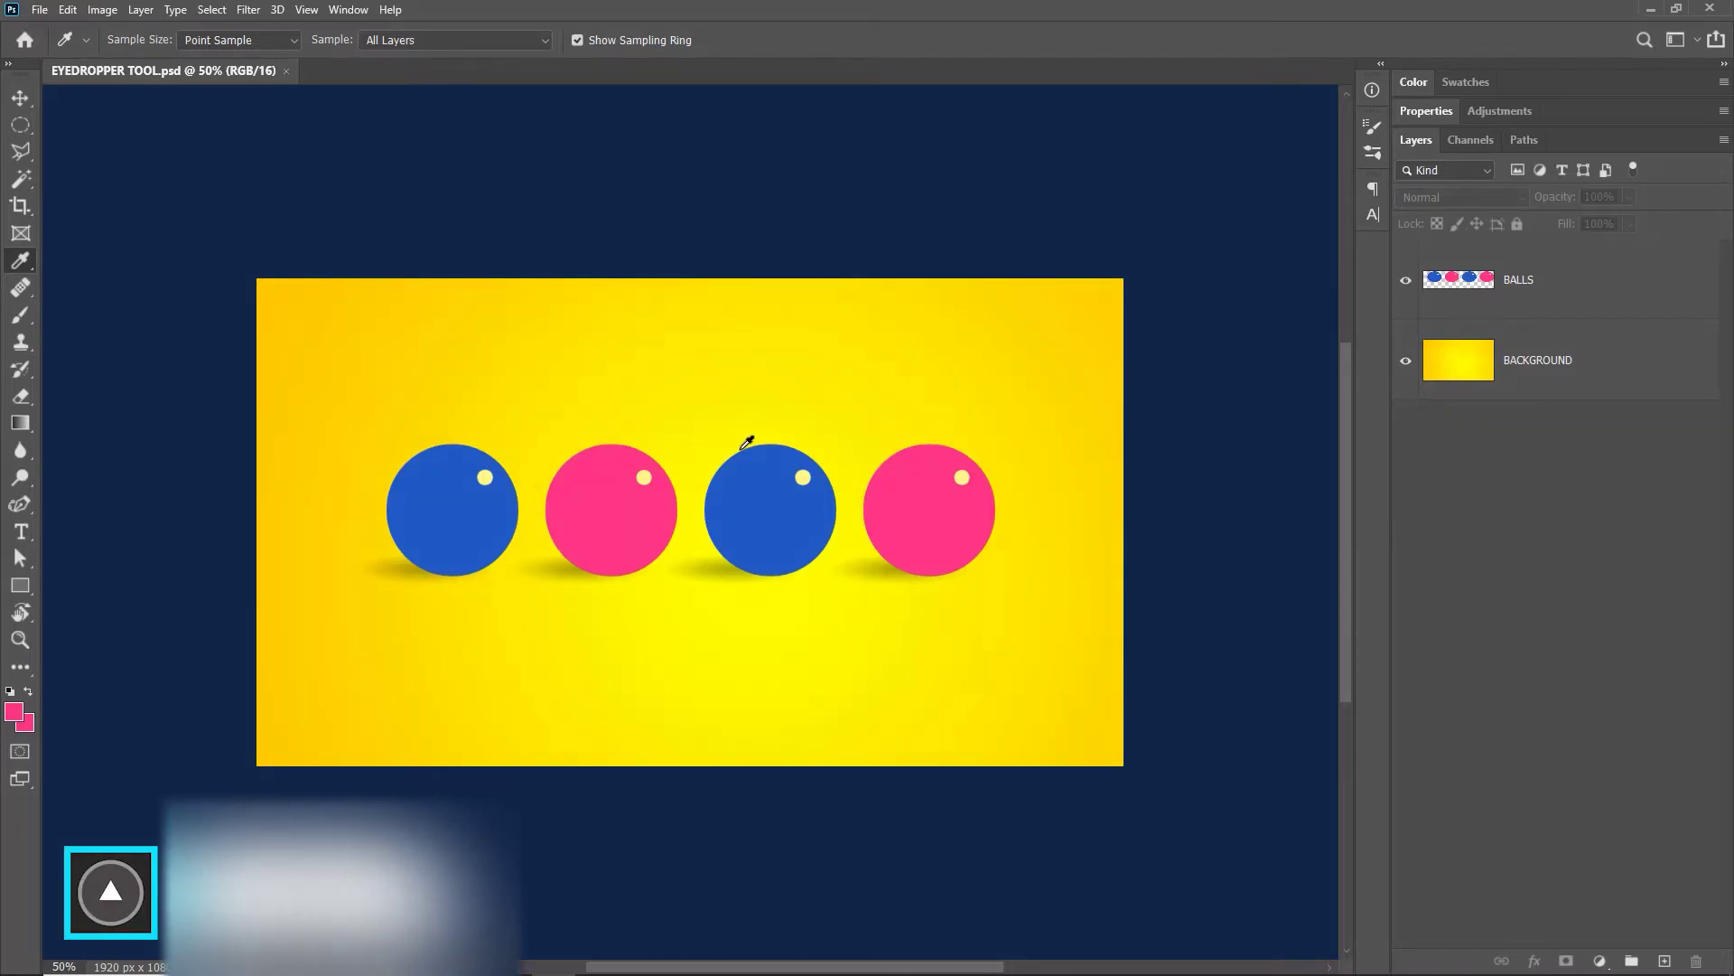
Zoom in on the blue ball's top edge to 12800% so individual pixels show
scroll(747, 442, up, 8)
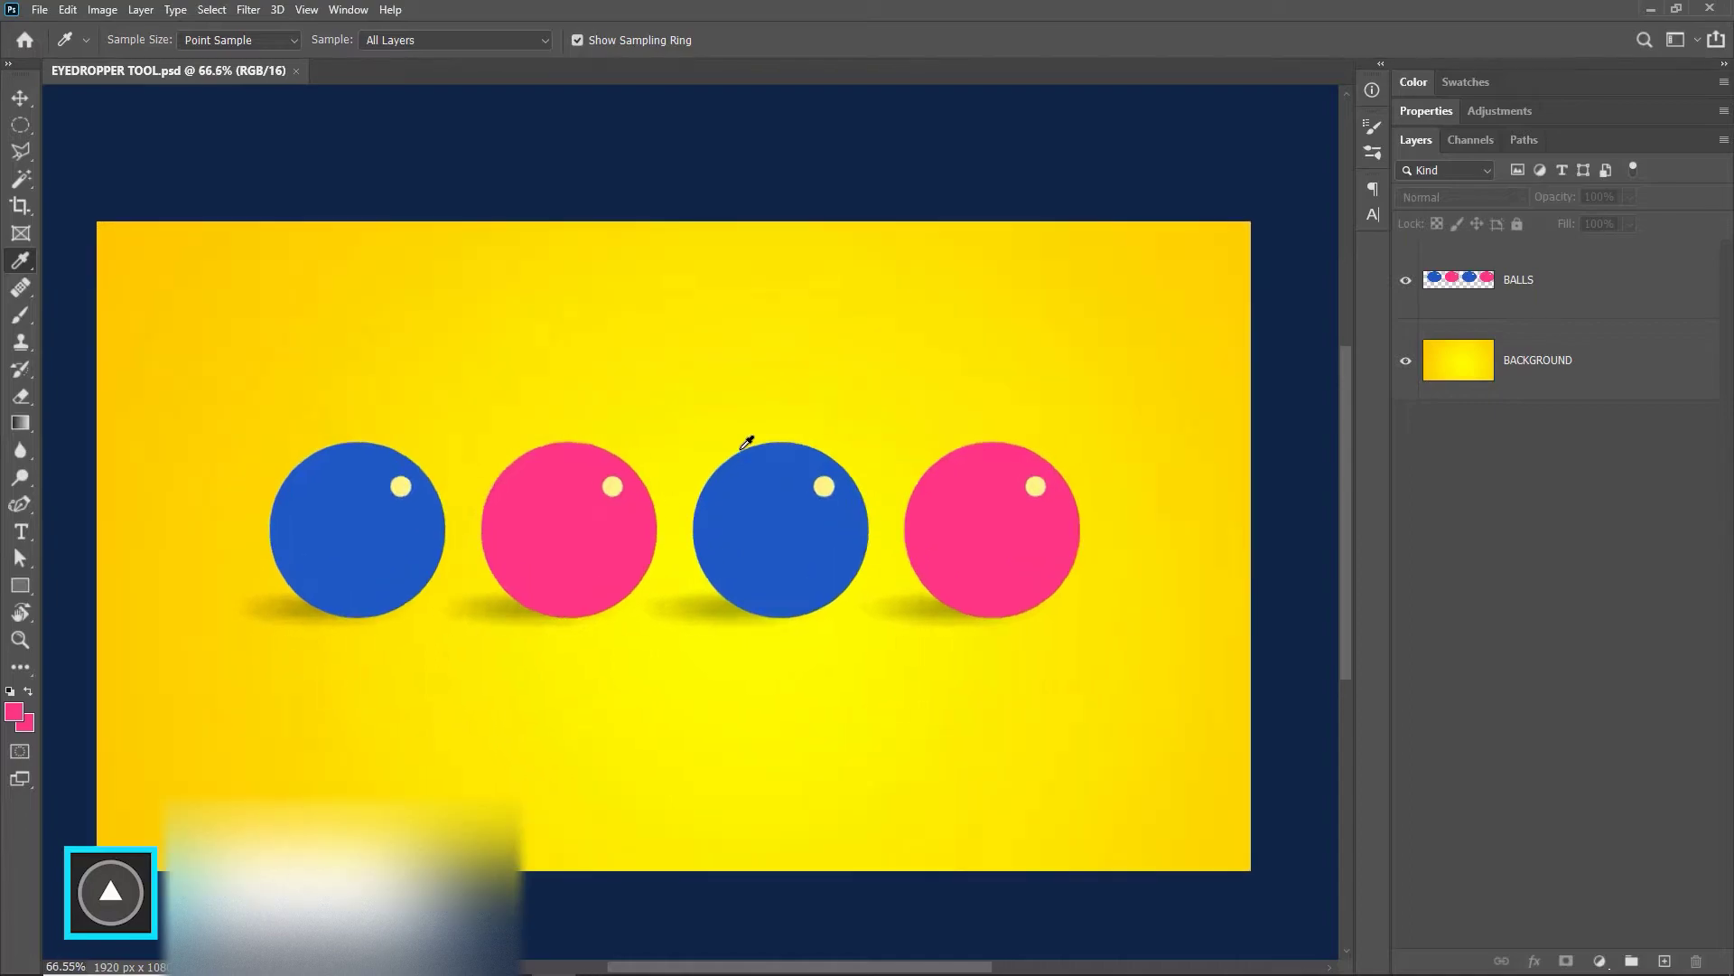
scroll(751, 442, up, 10)
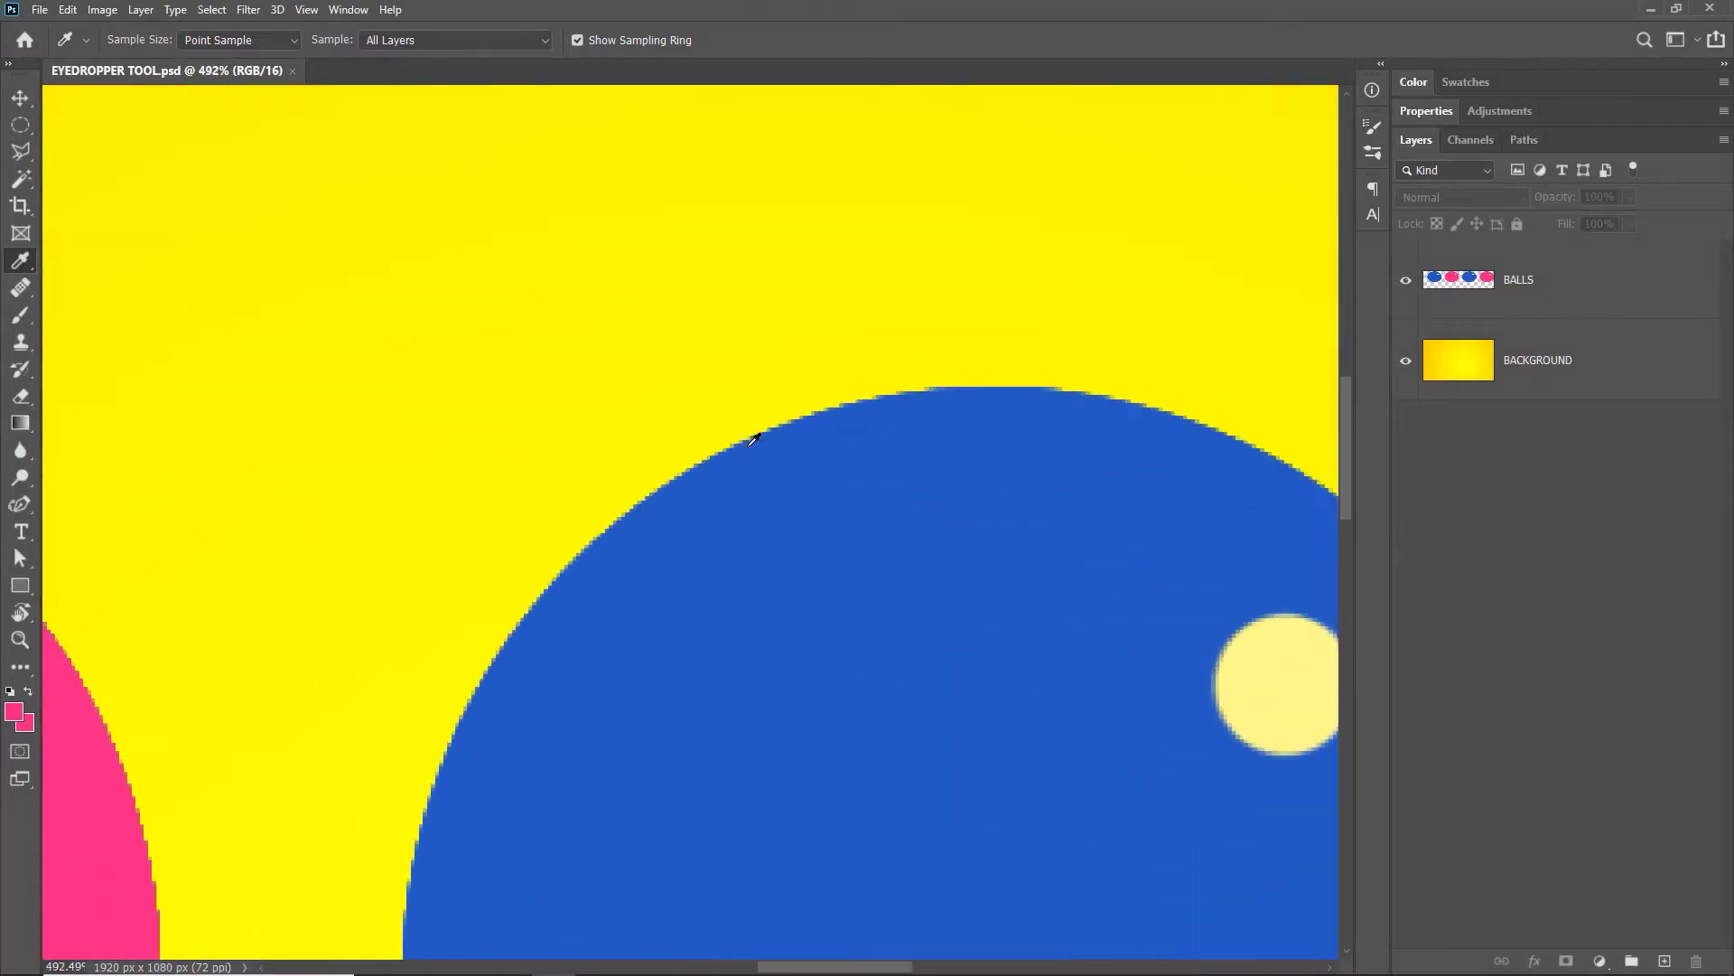
scroll(746, 419, up, 6)
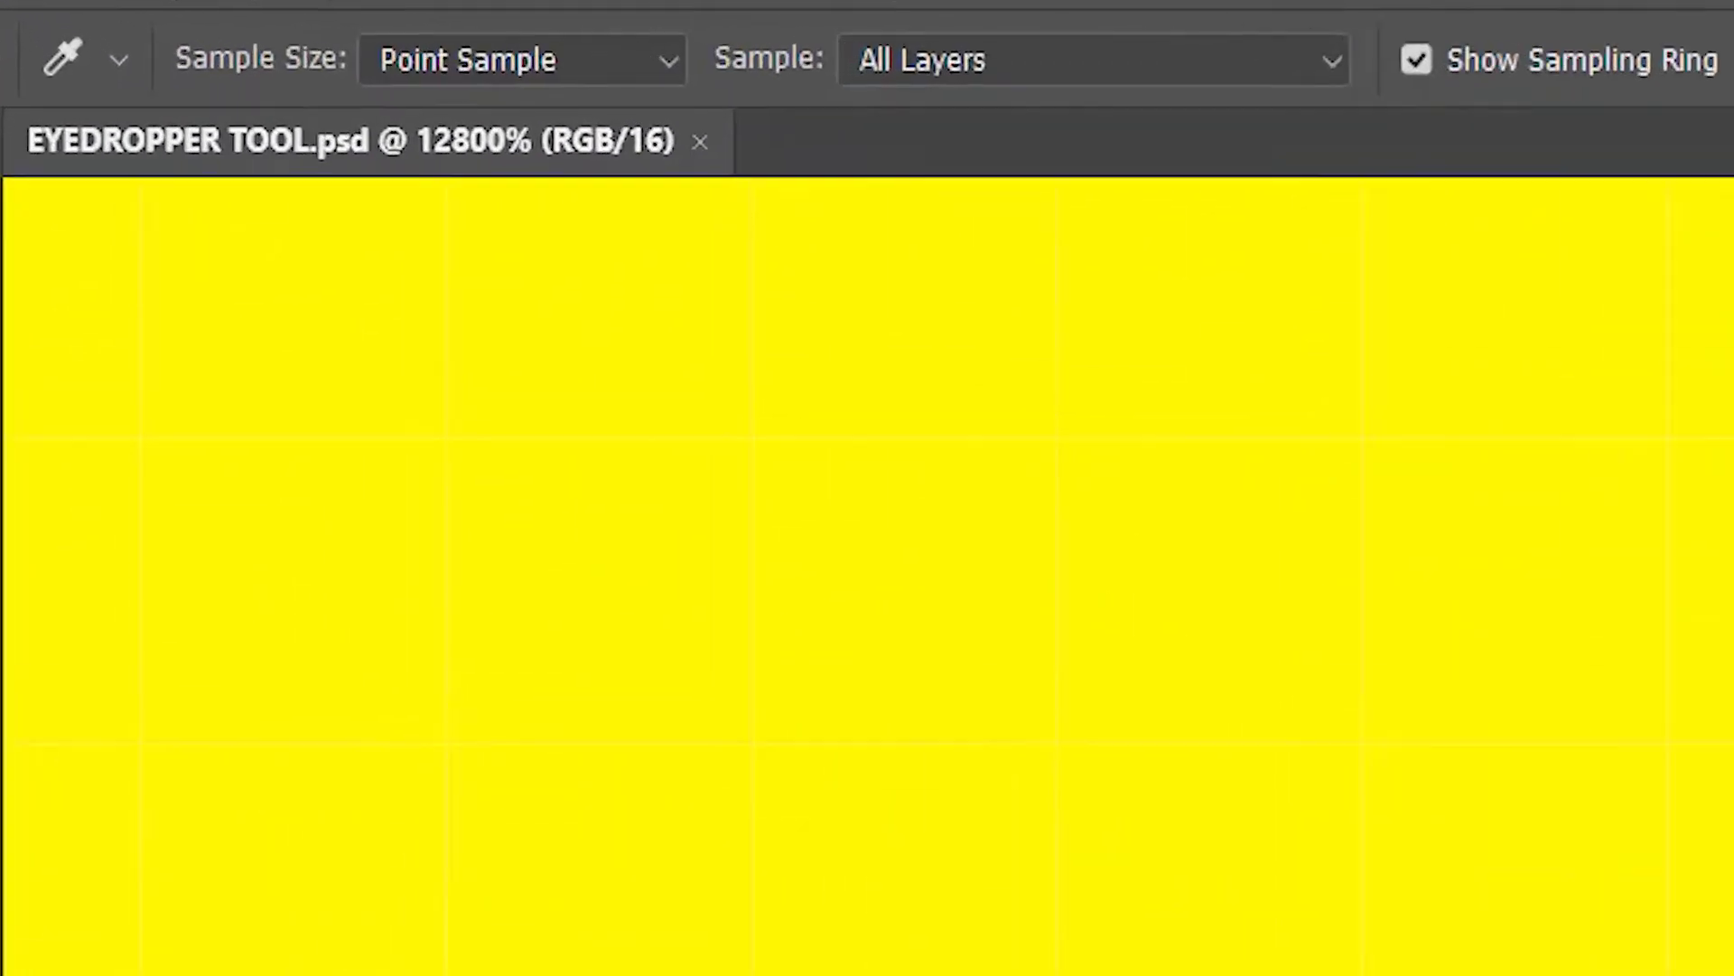
Keep Point Sample and pick blue, green-grey, blue-grey, then yellow edge pixels as foreground
click(284, 42)
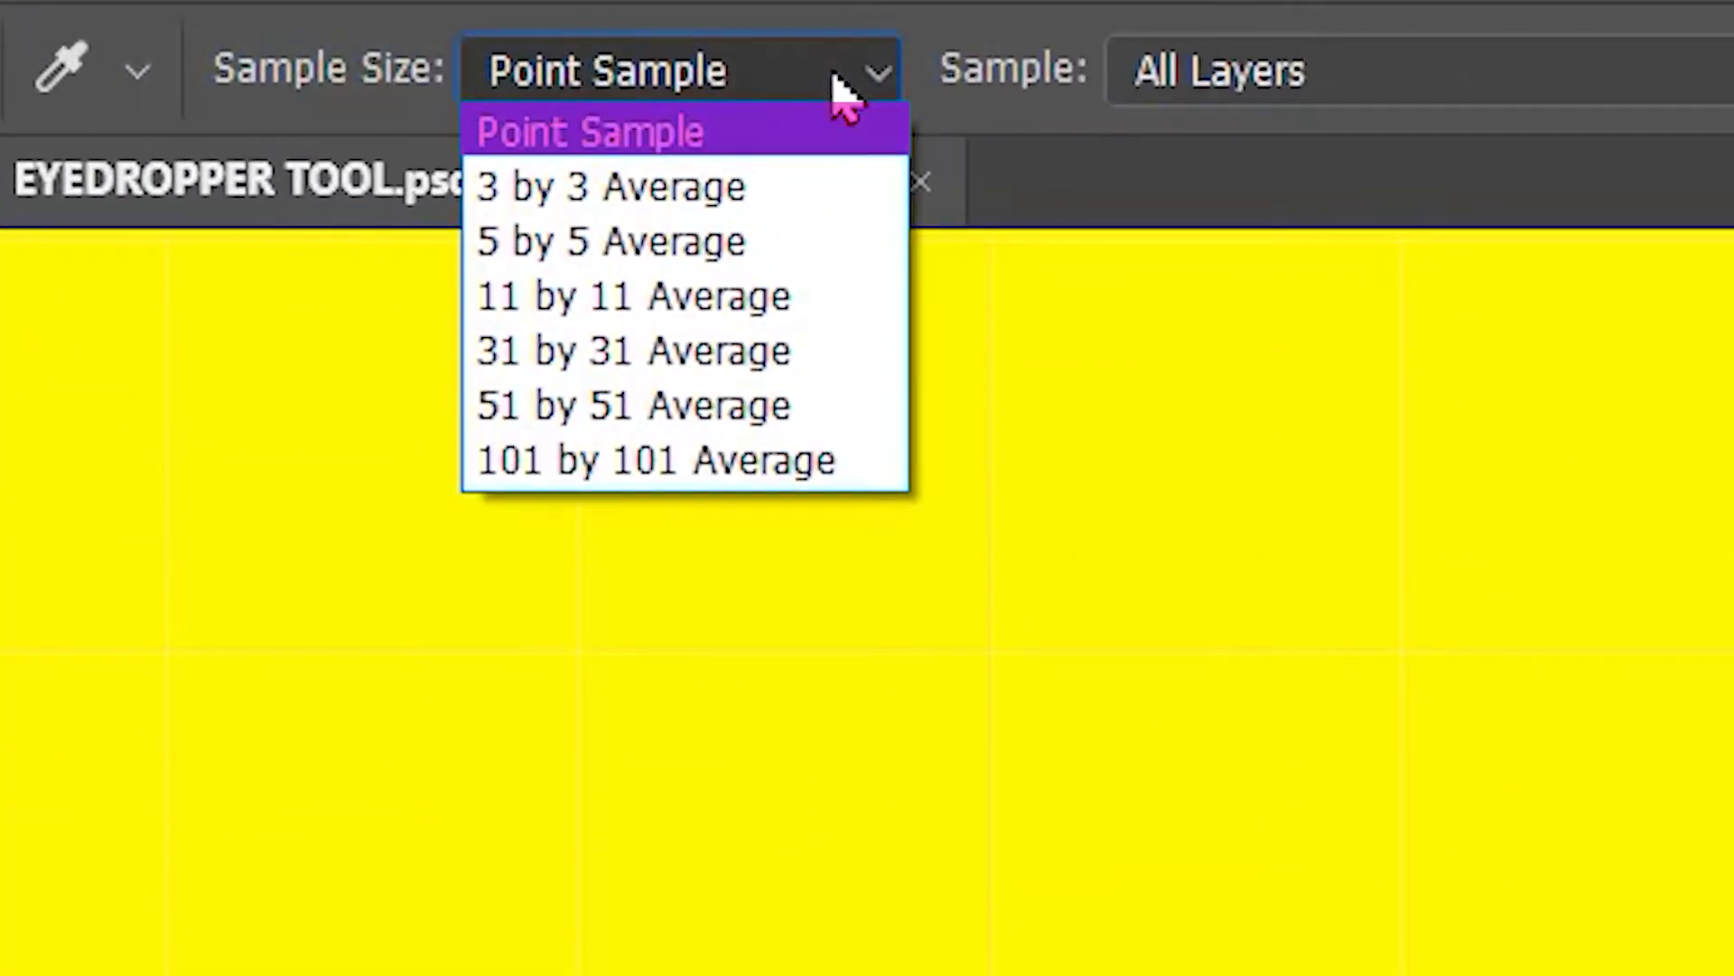
click(824, 155)
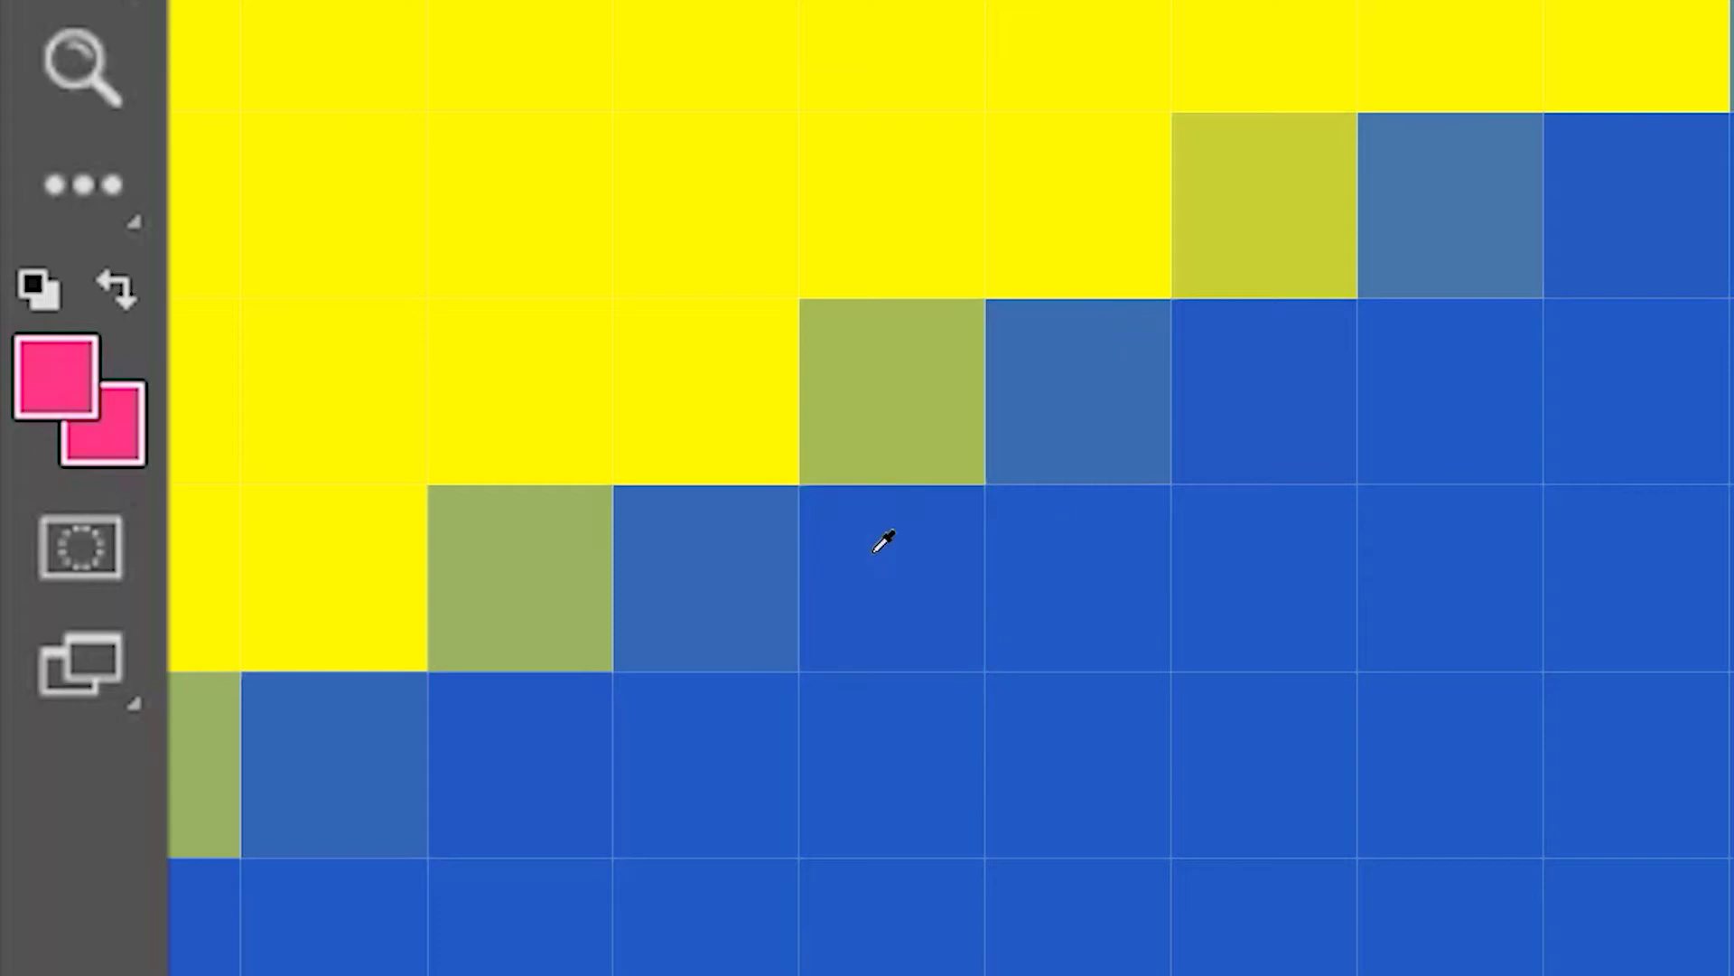
click(875, 550)
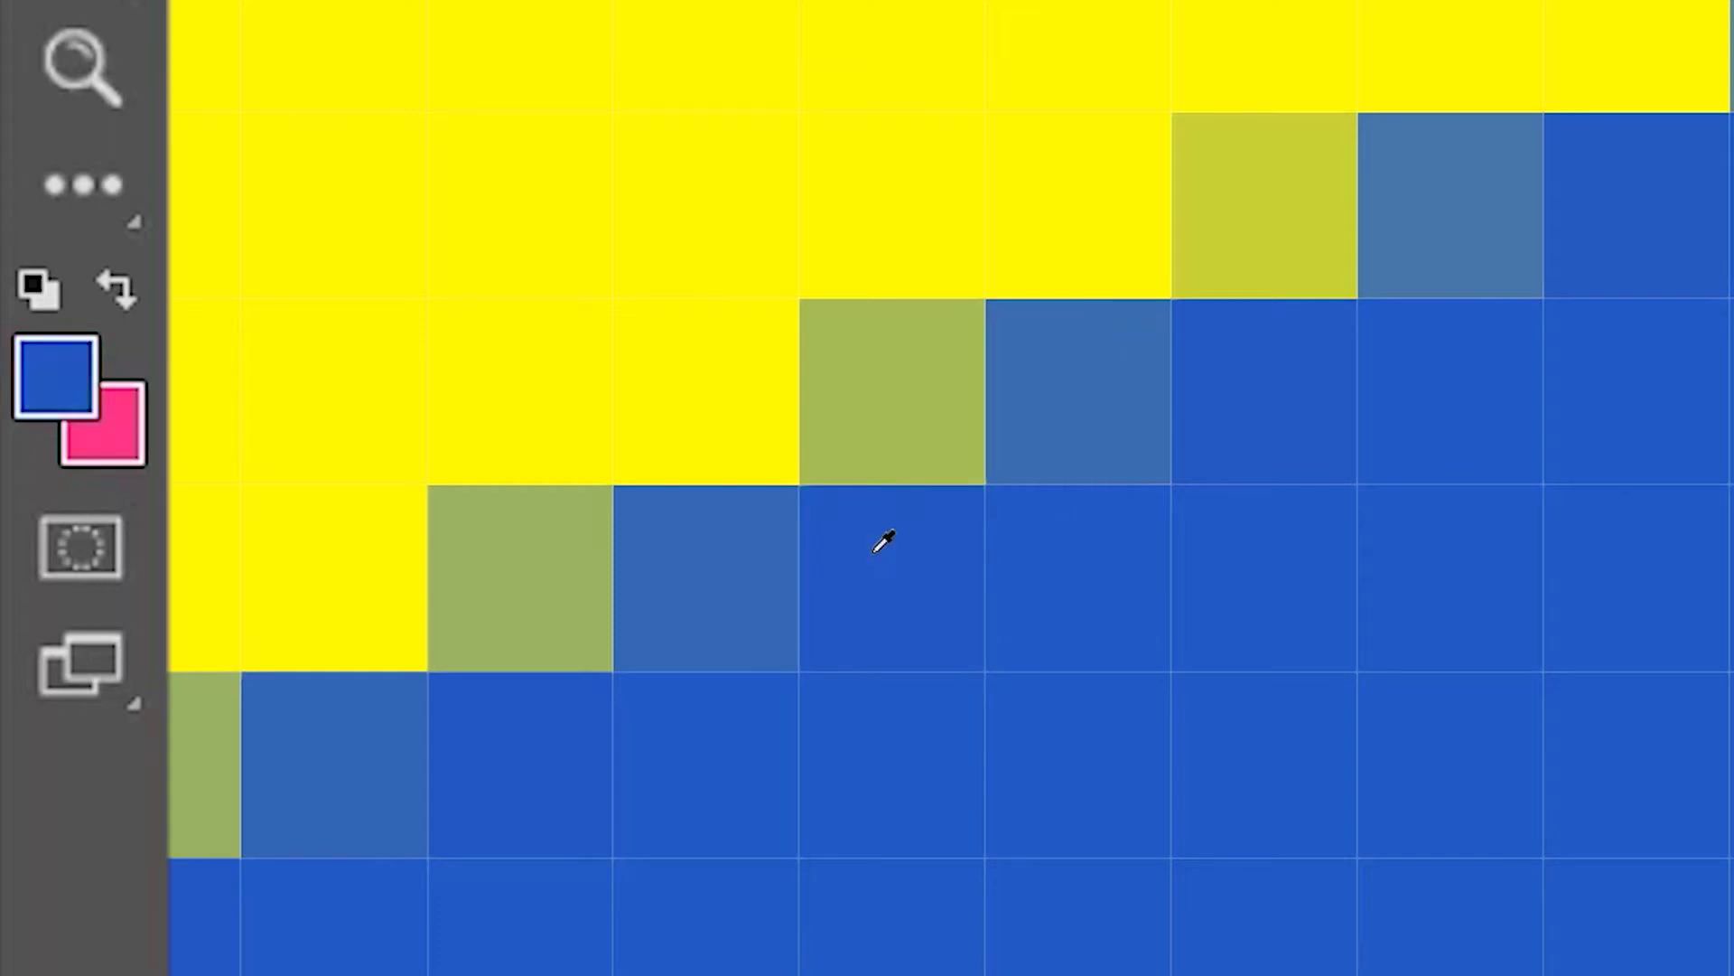
click(895, 387)
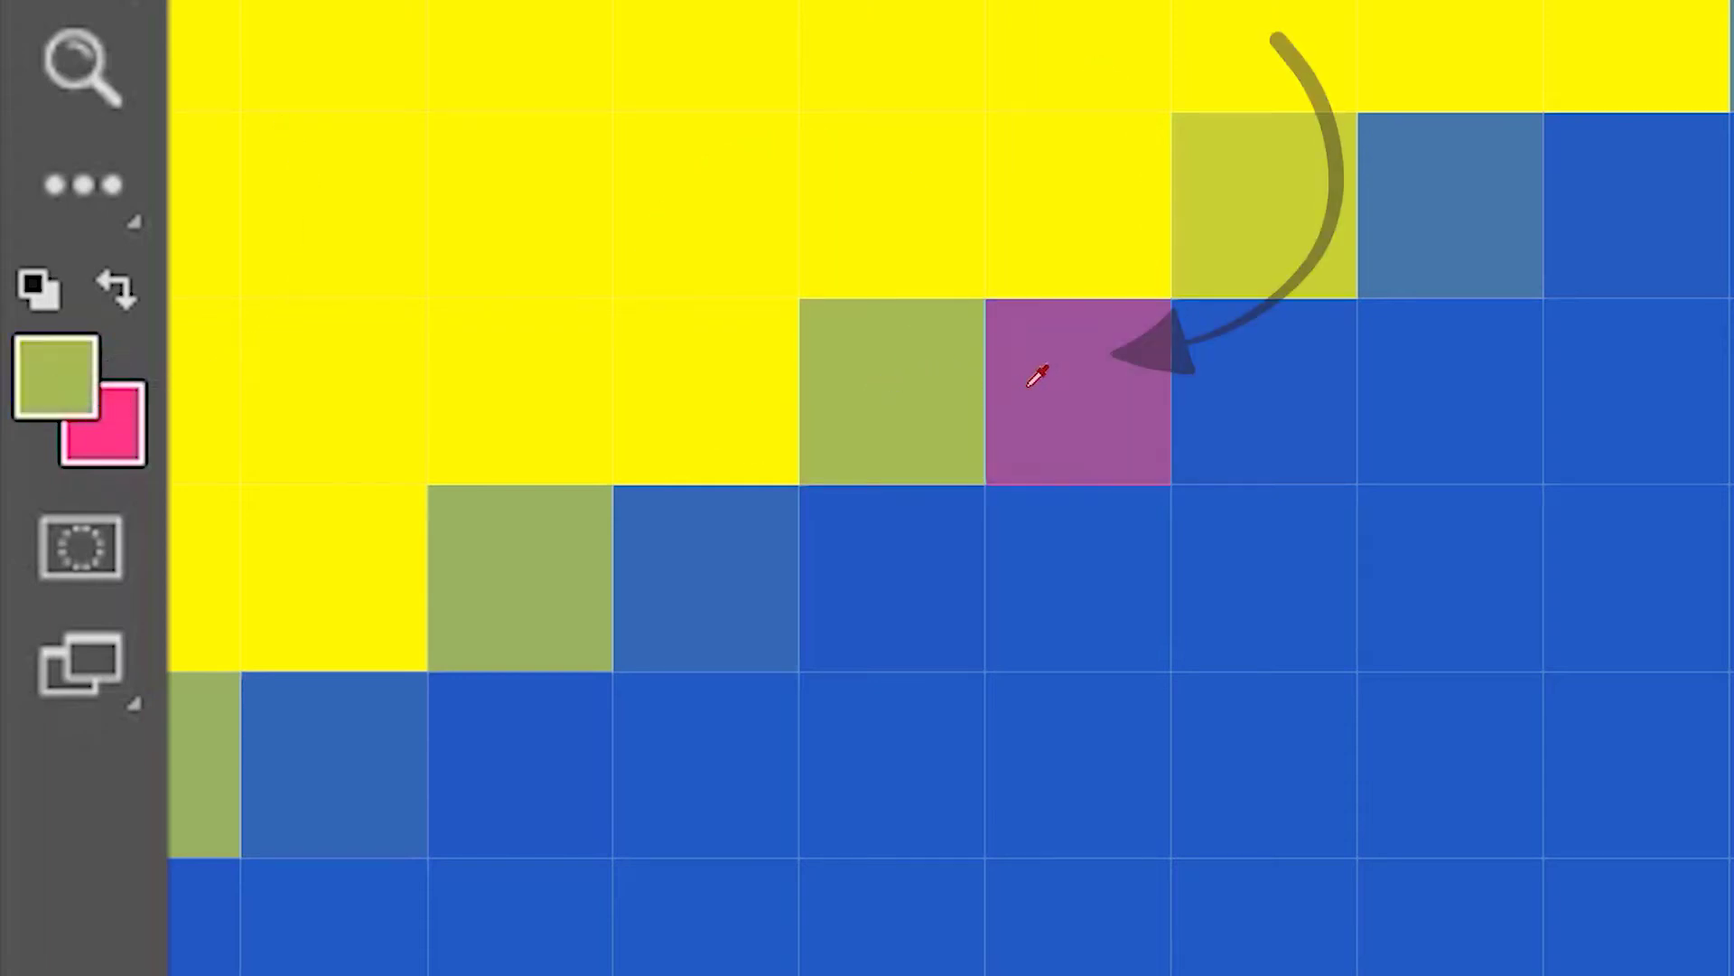
click(1077, 377)
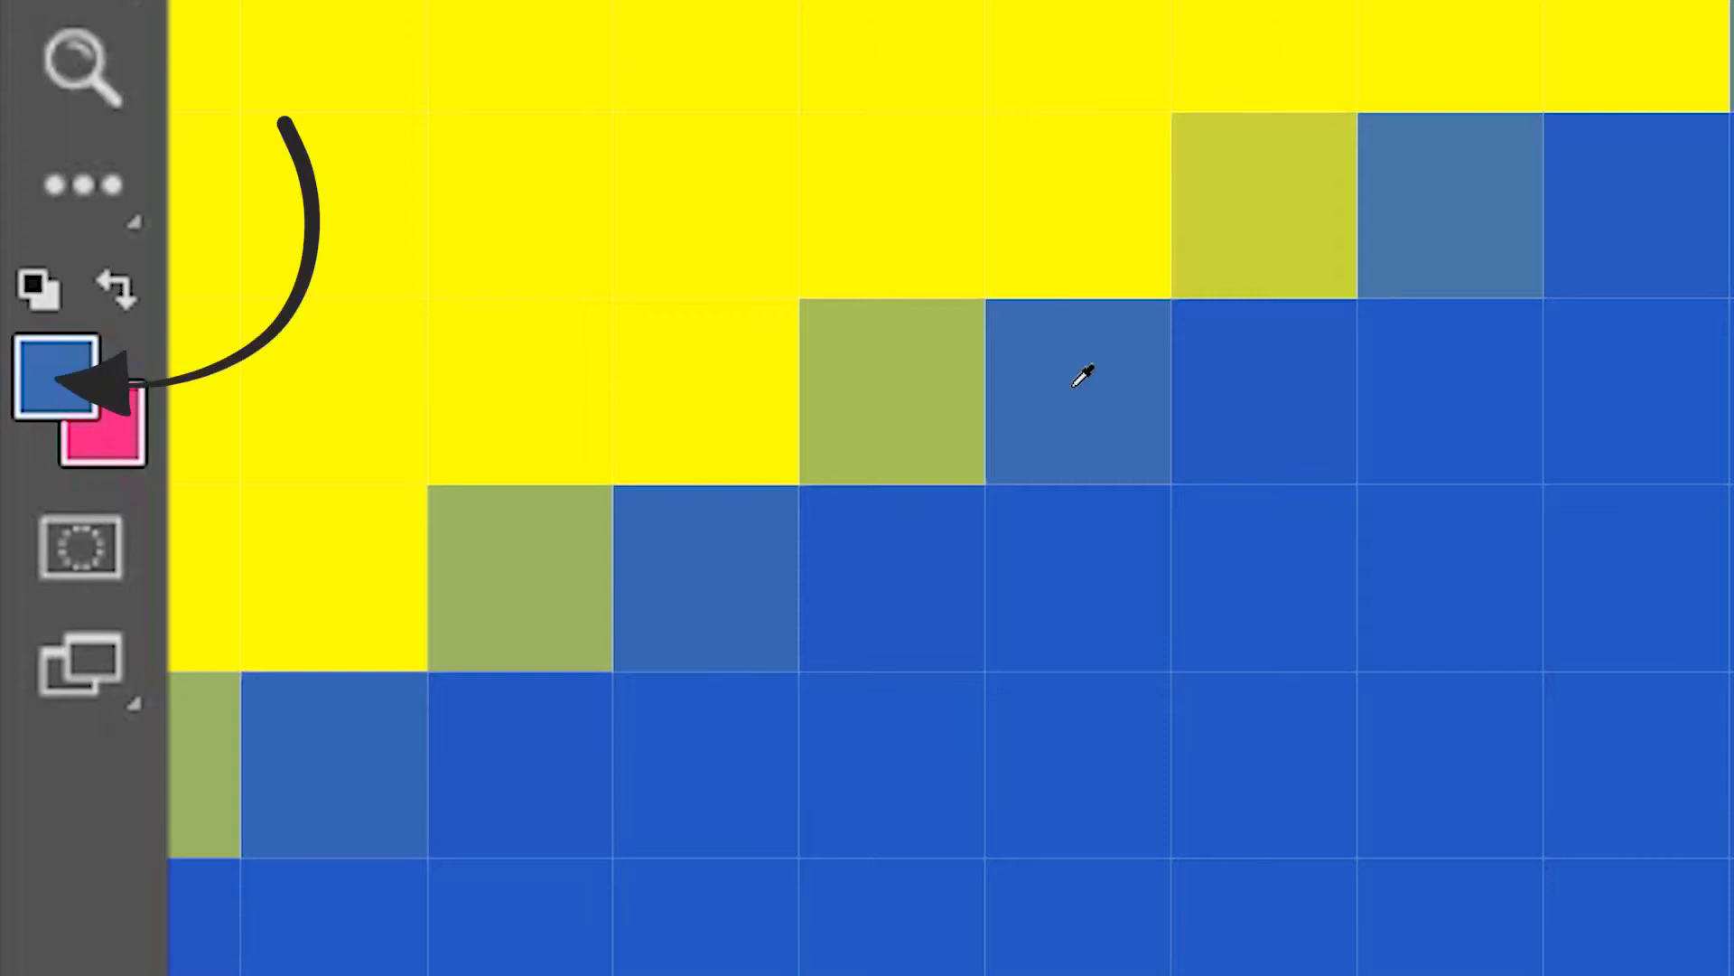
click(1084, 222)
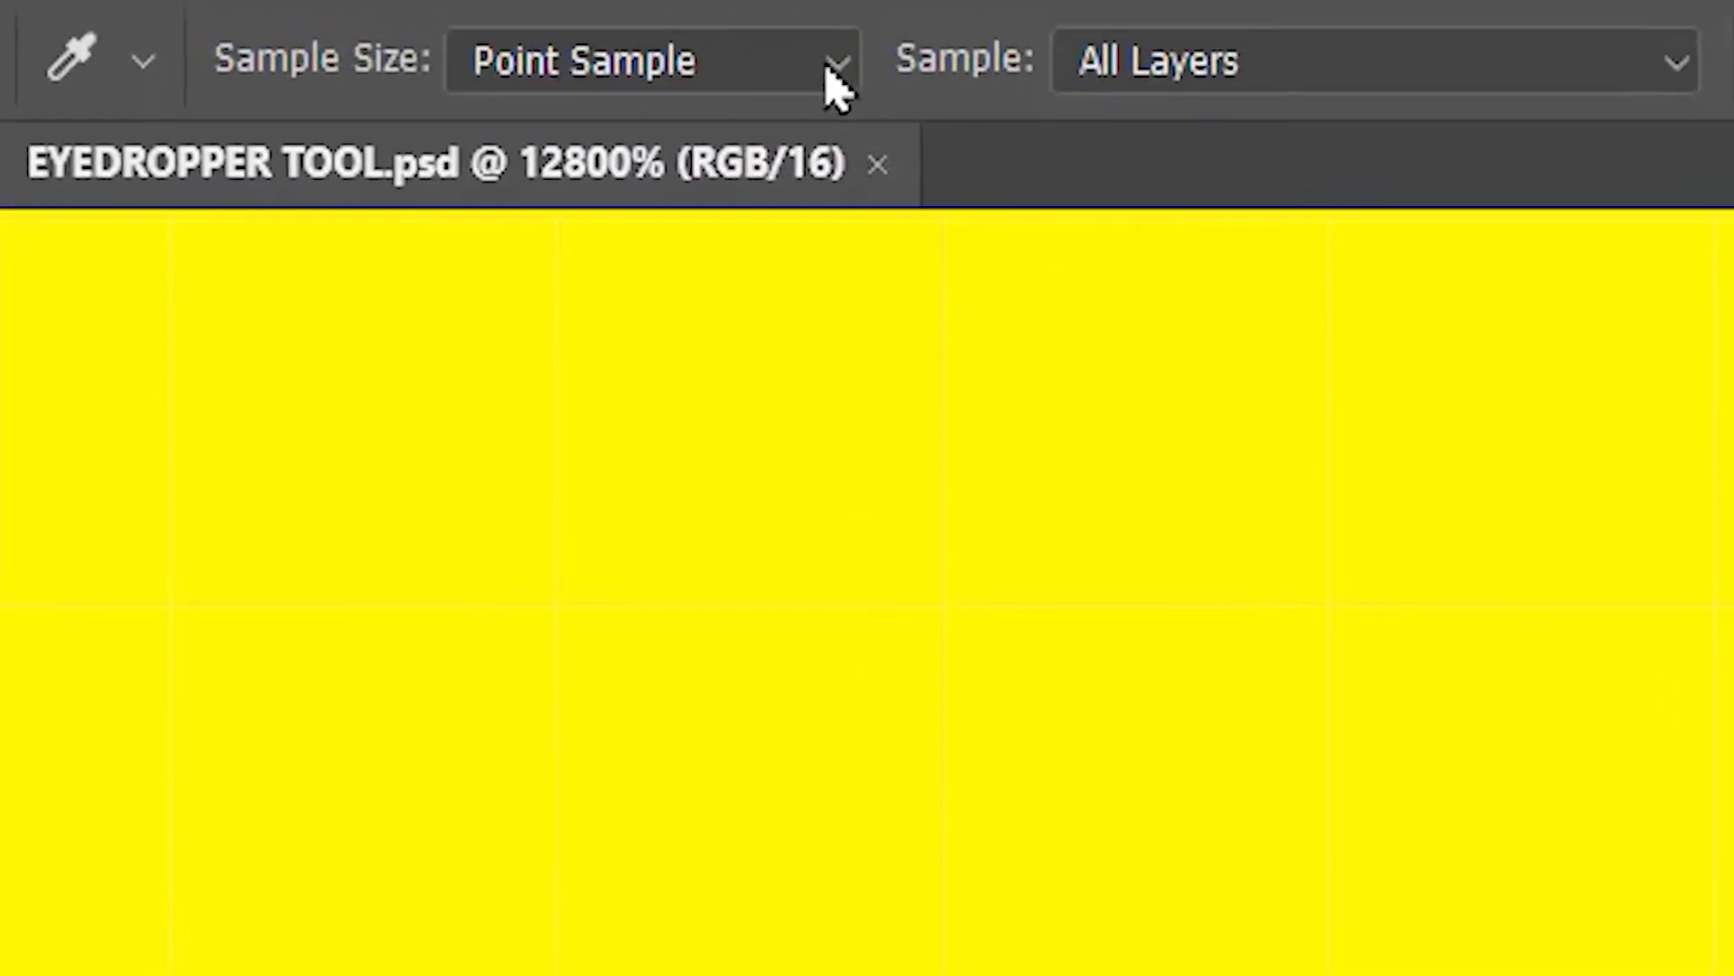
Set Sample Size to 3 by 3 Average and sample the ball's edge
click(836, 65)
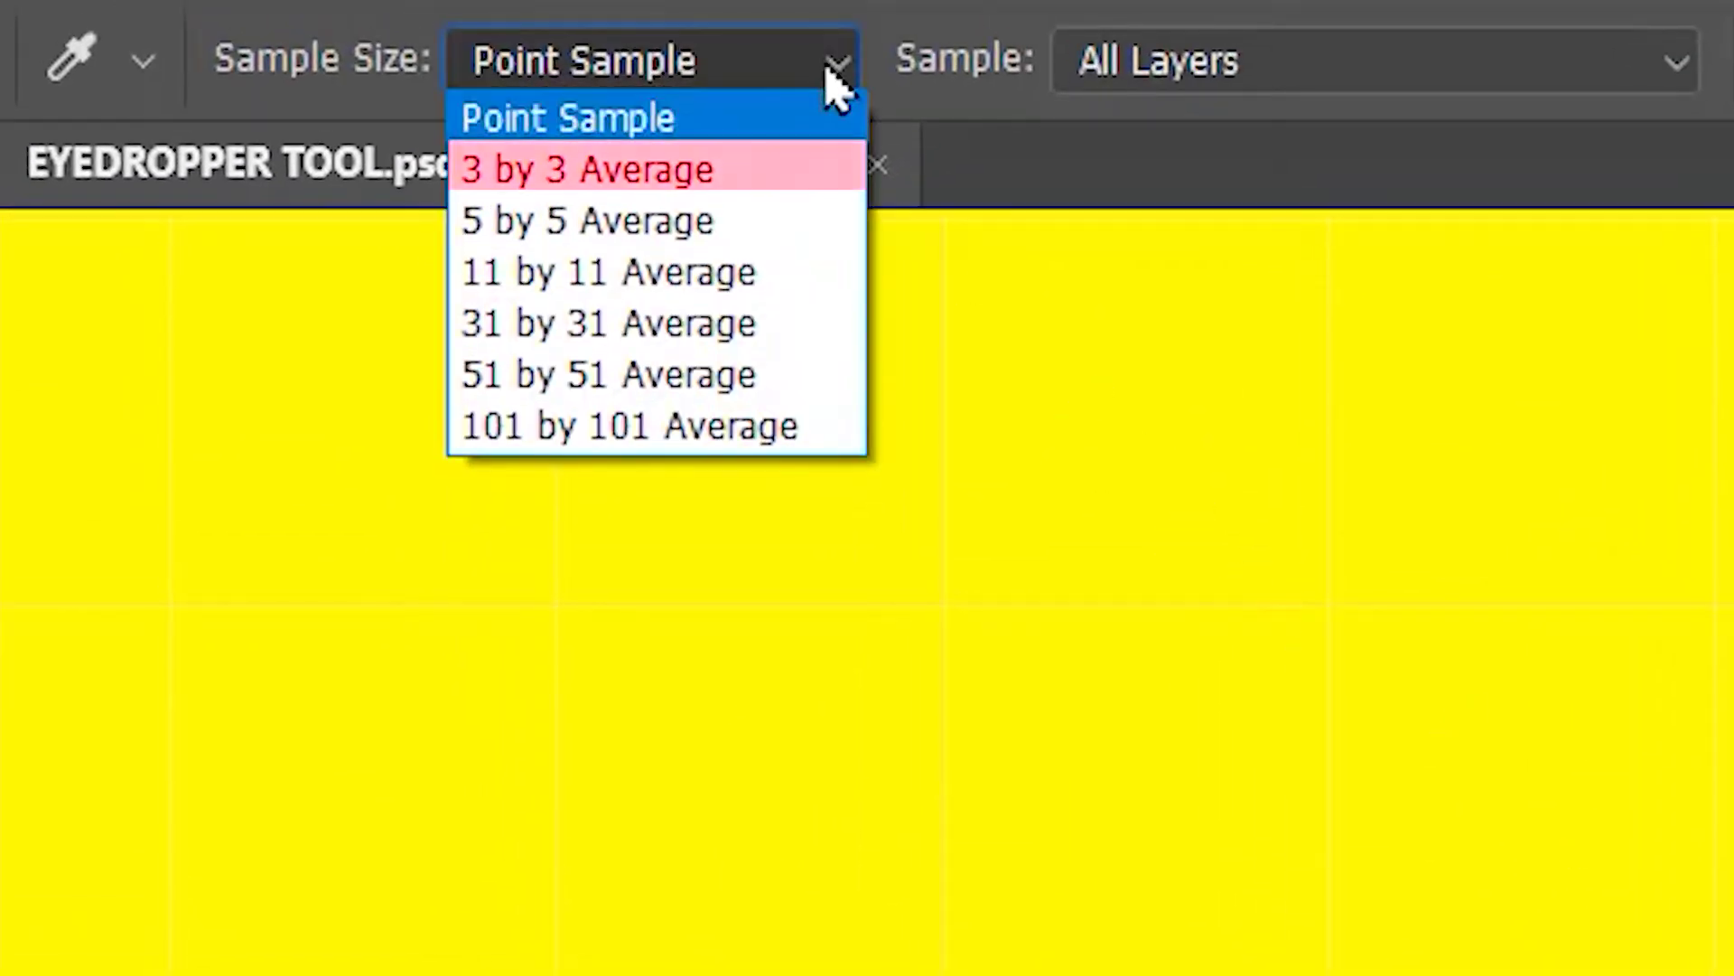
click(800, 173)
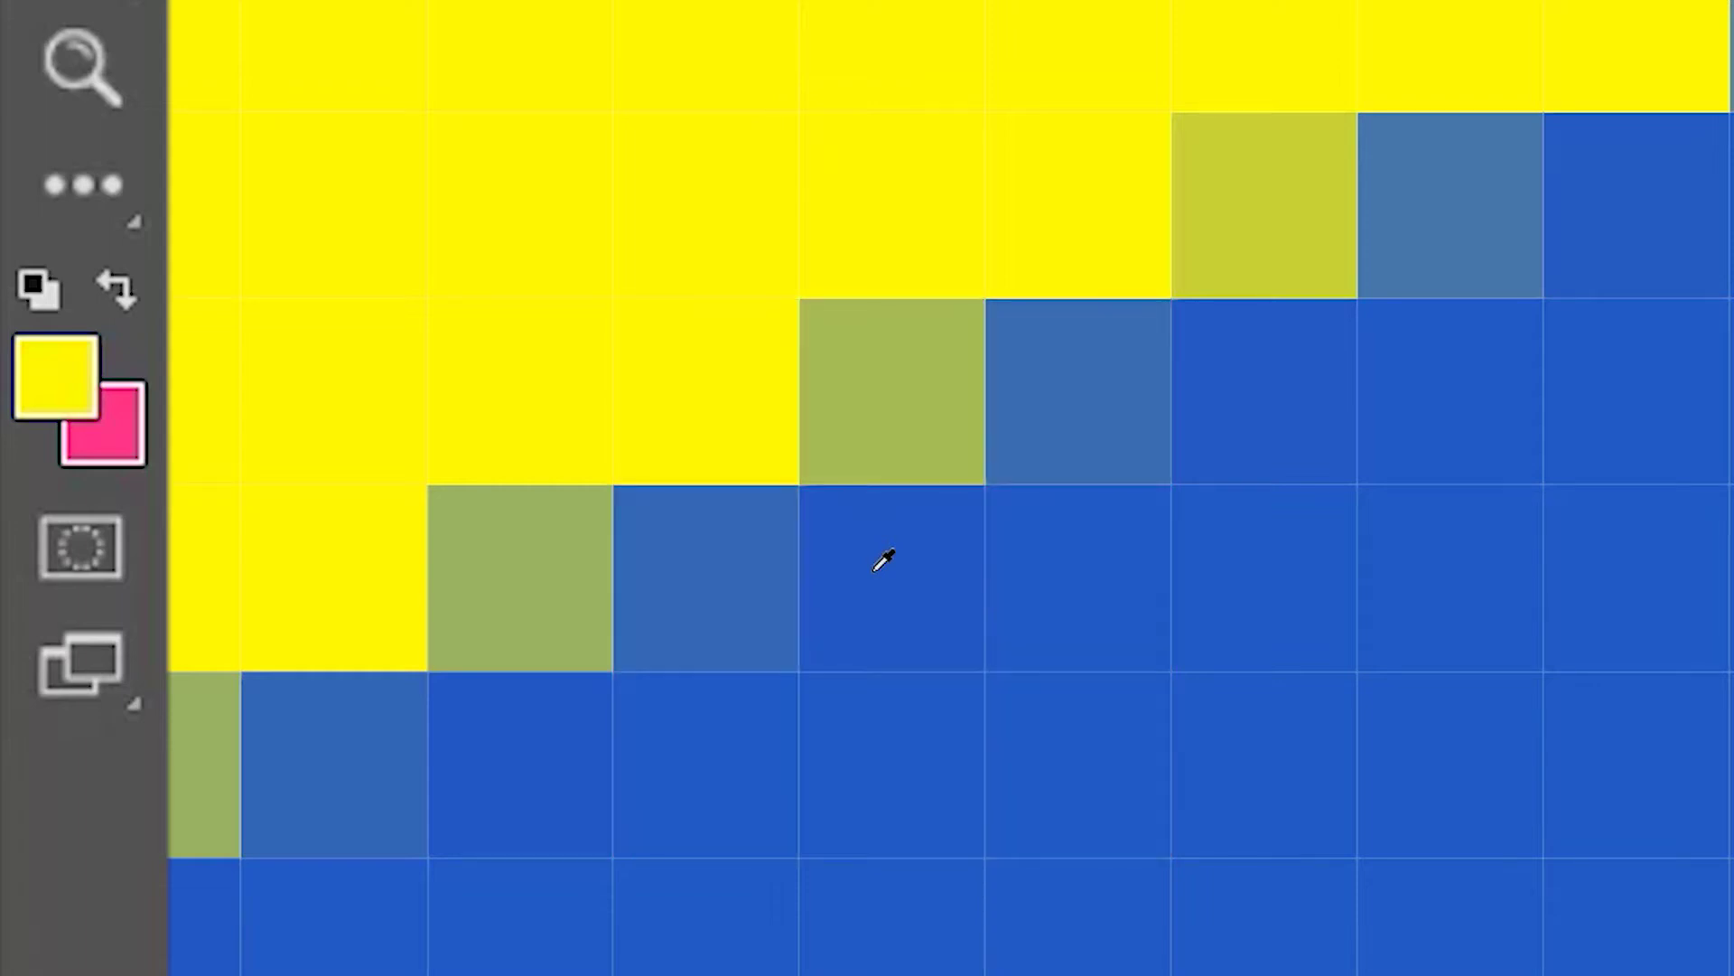
click(875, 569)
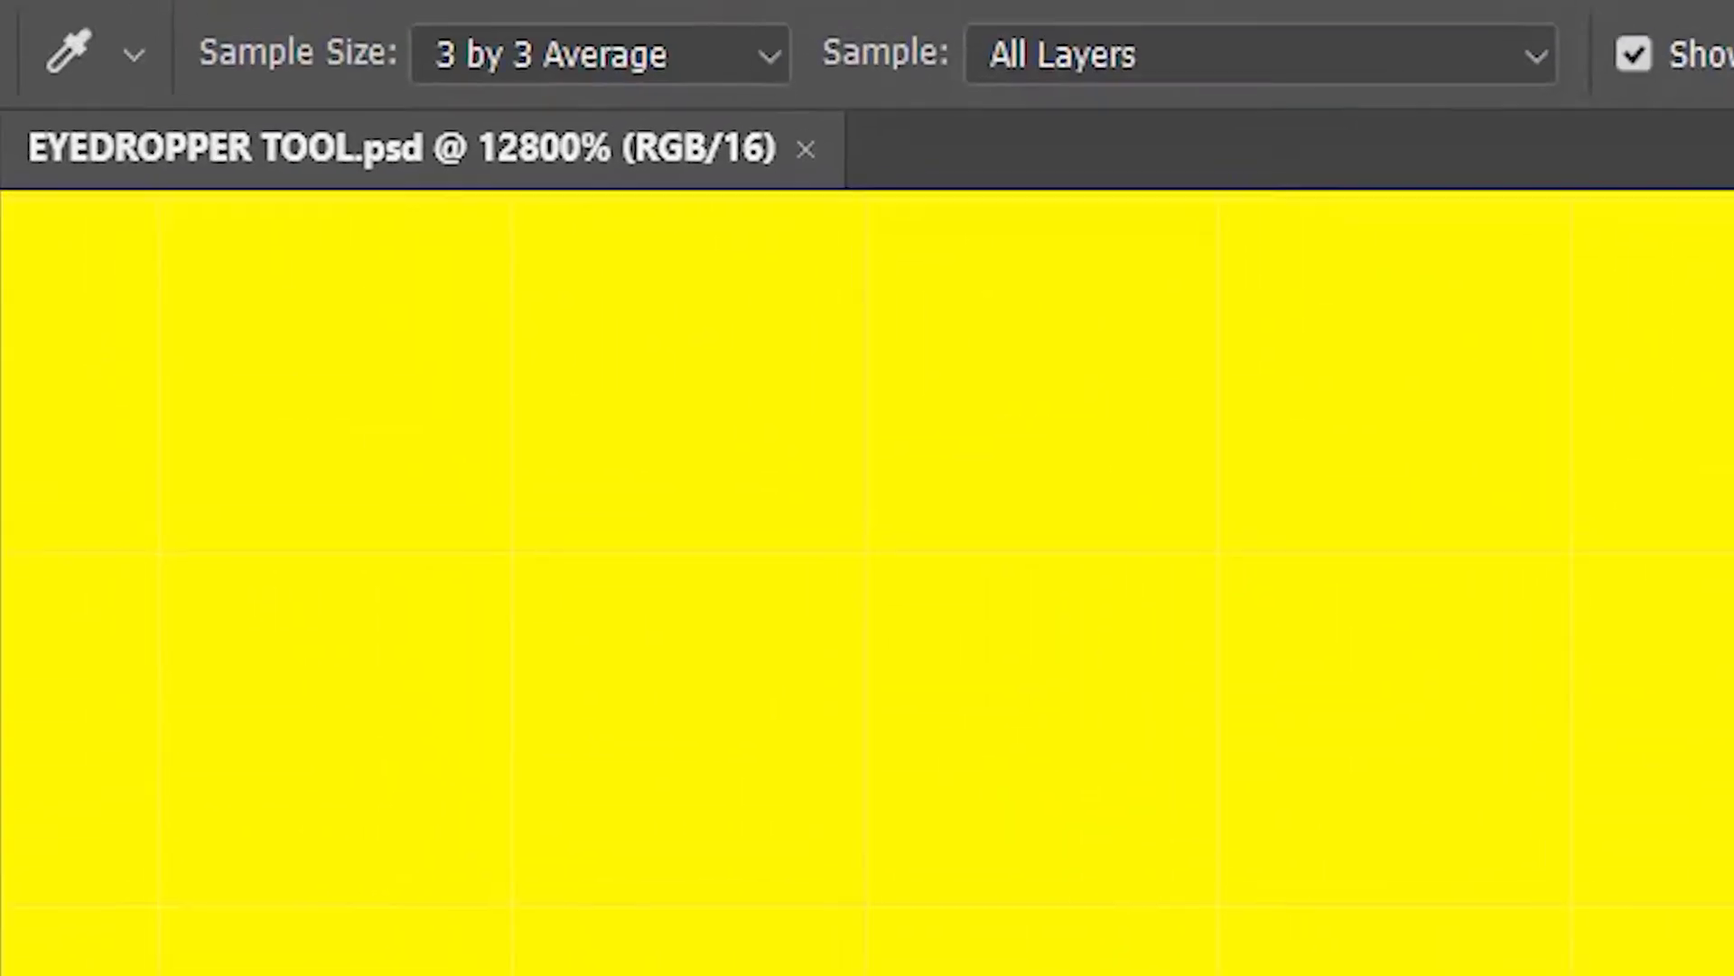
Switch Sample Size to 5 by 5 Average and sample the edge again
click(778, 68)
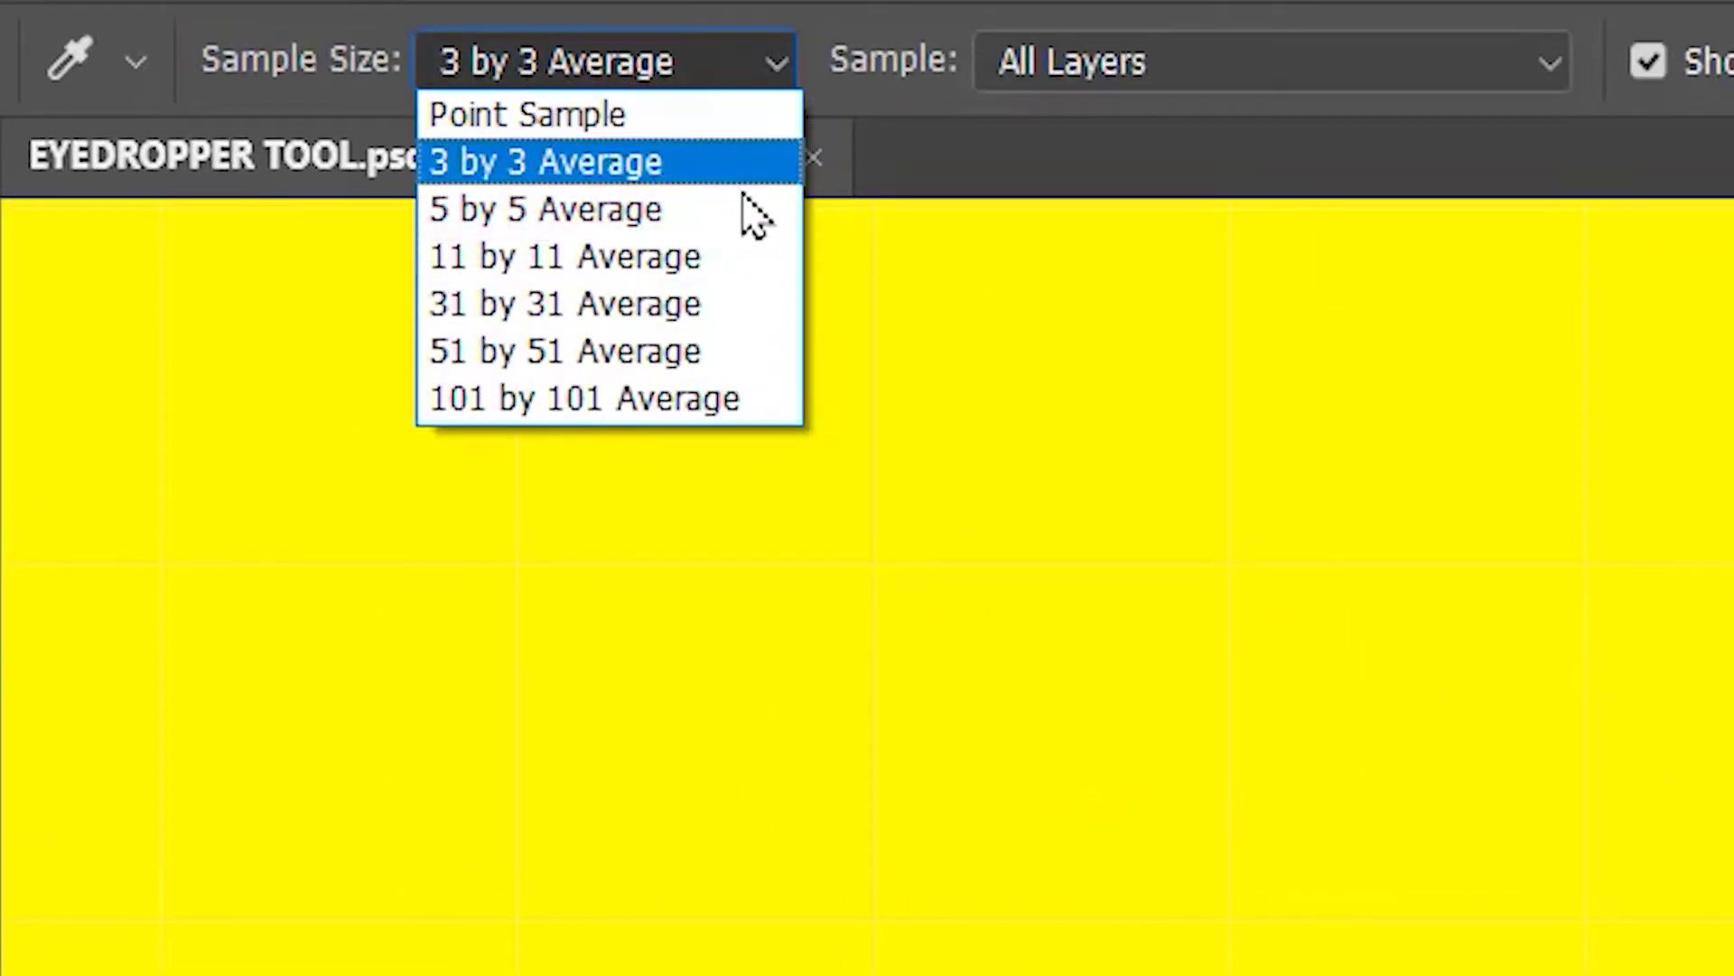
click(735, 221)
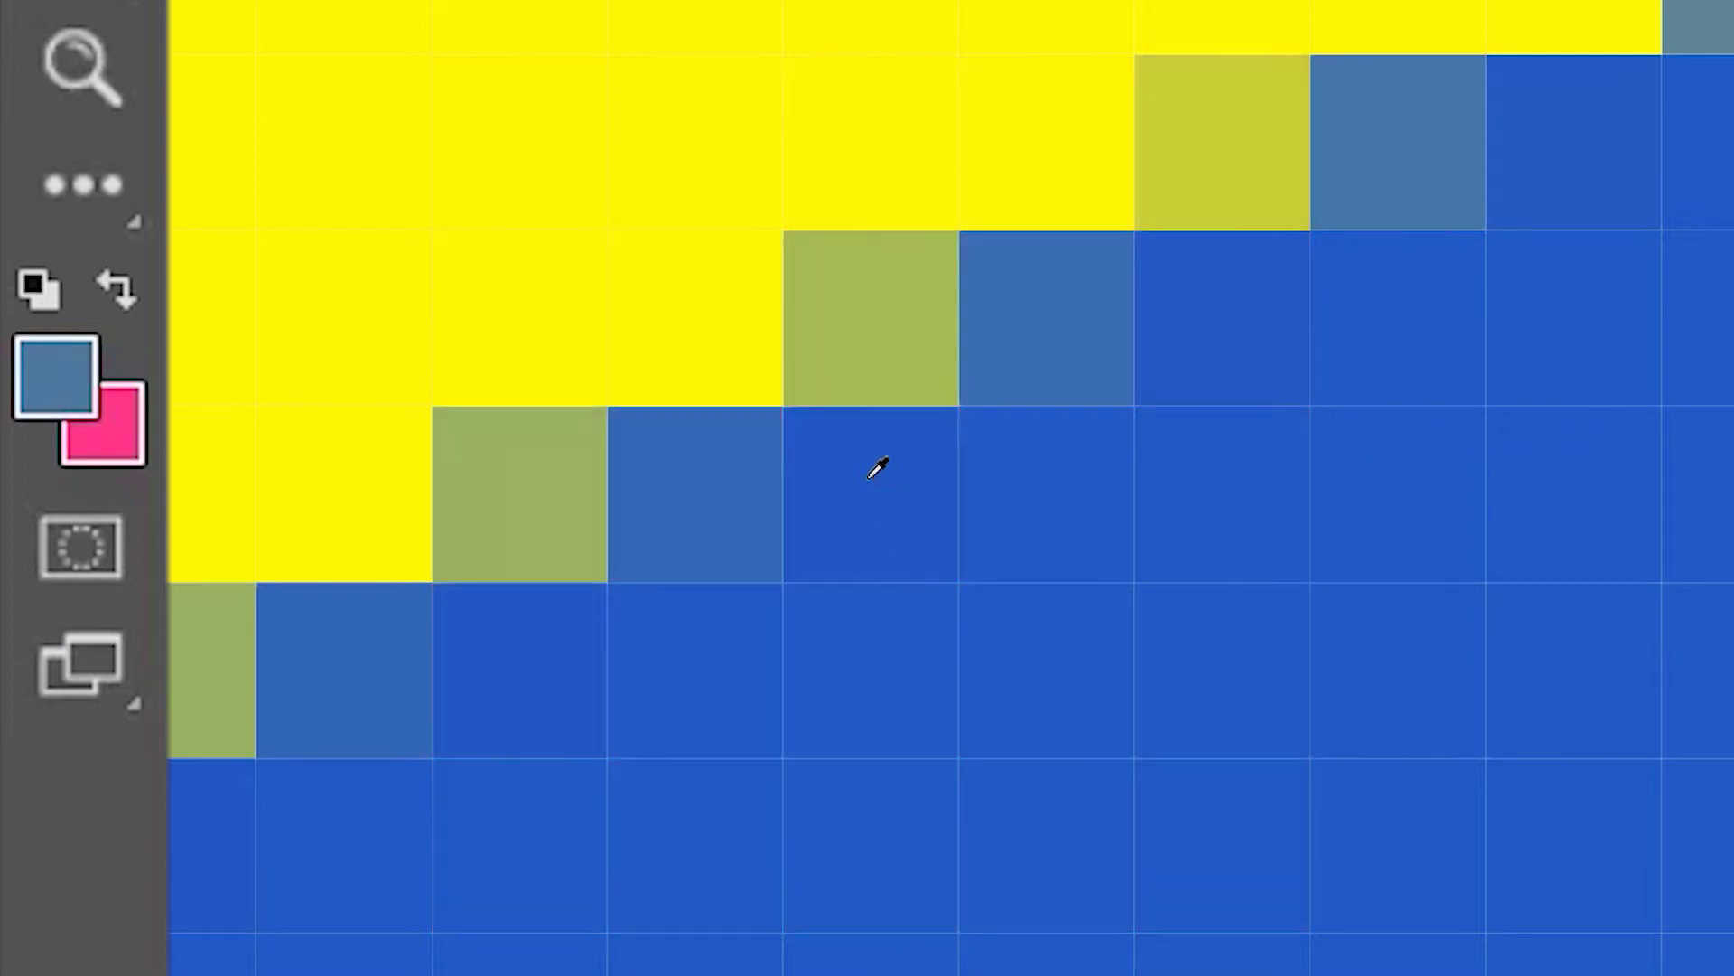
click(877, 468)
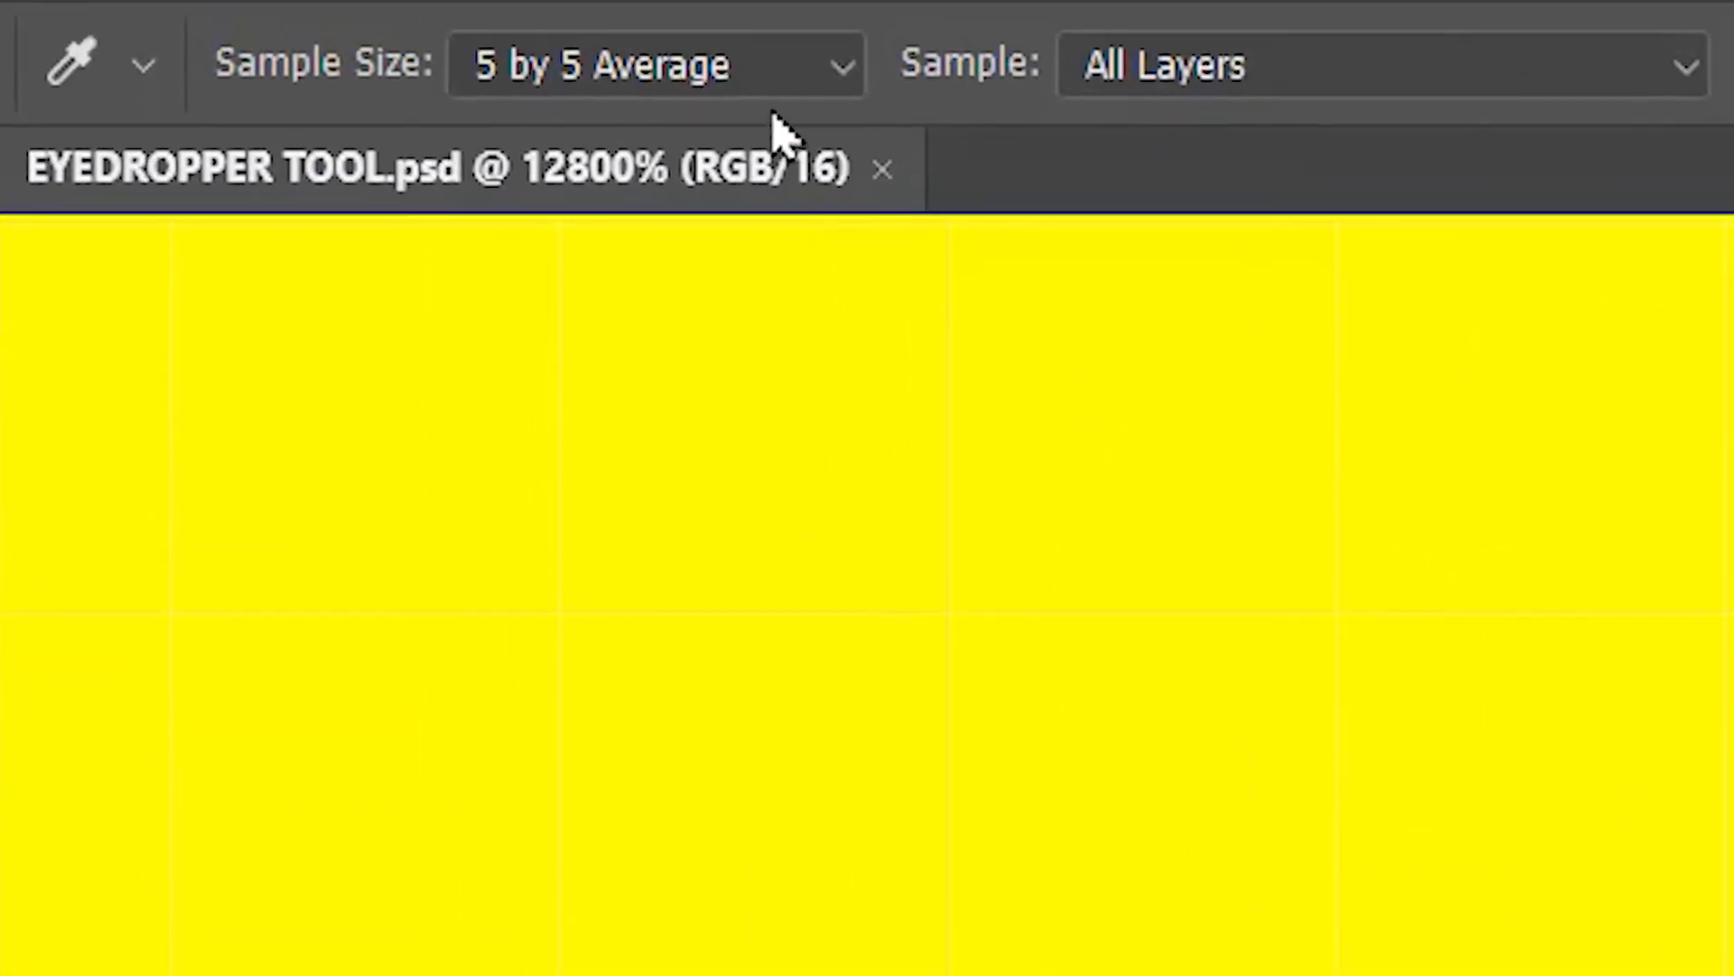
click(774, 85)
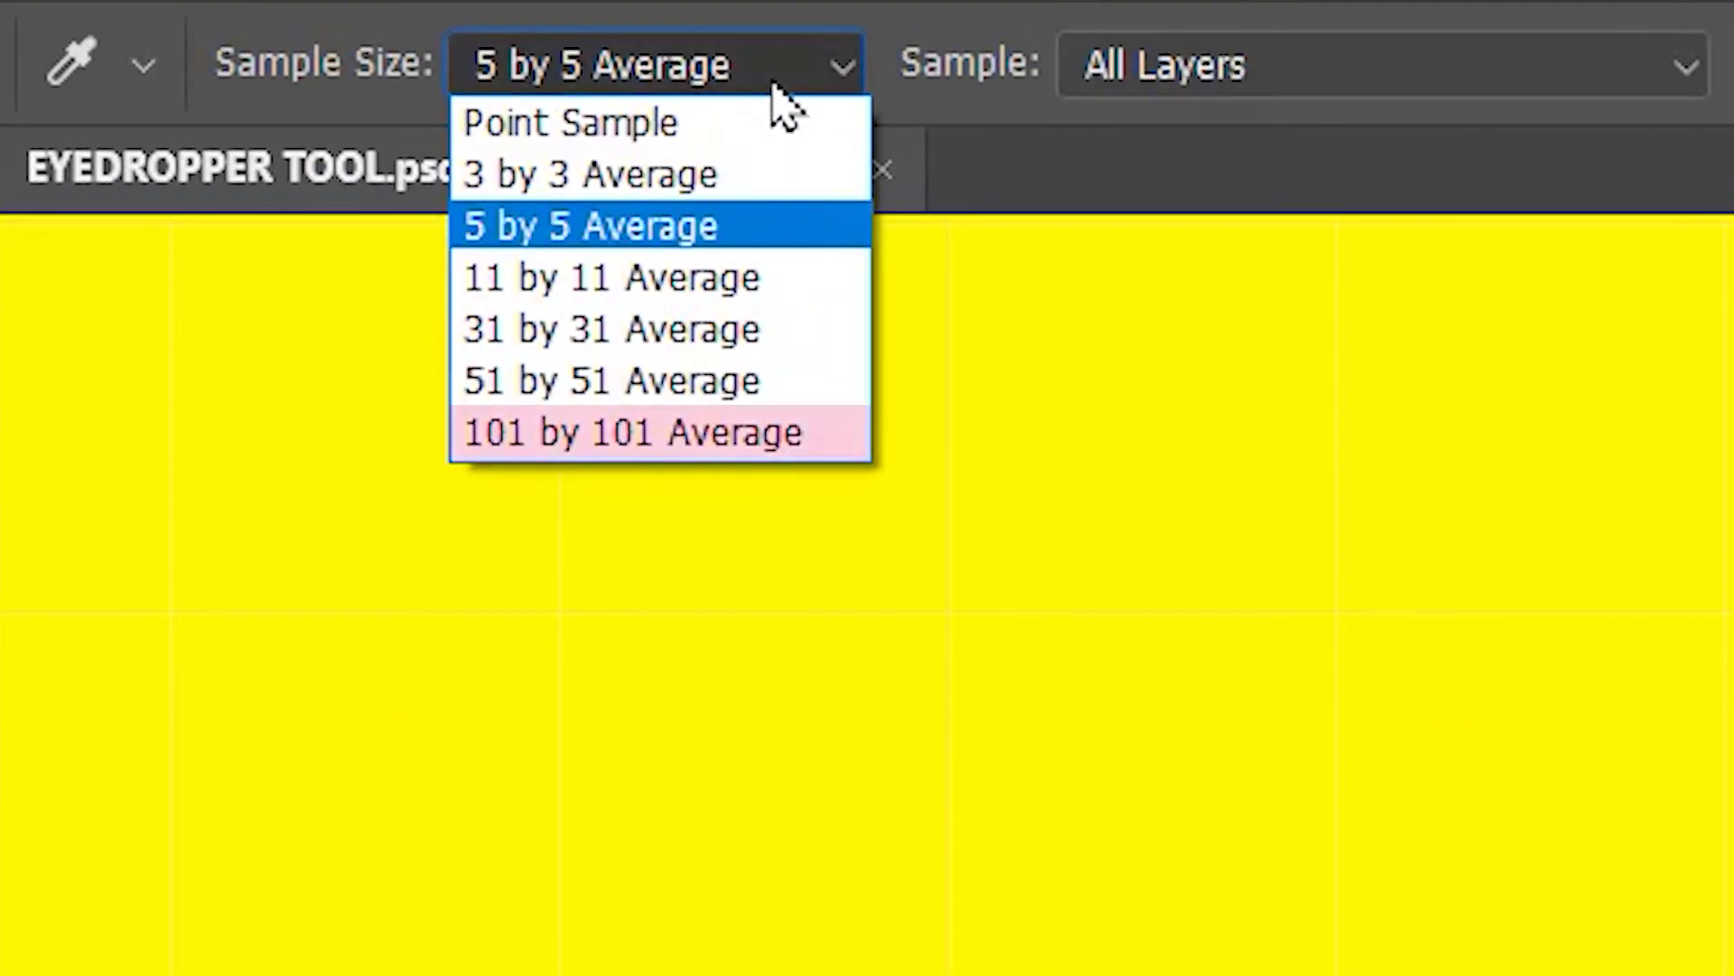
Choose 101 by 101 Average and sample the edge pixel for an olive-green colour
click(786, 449)
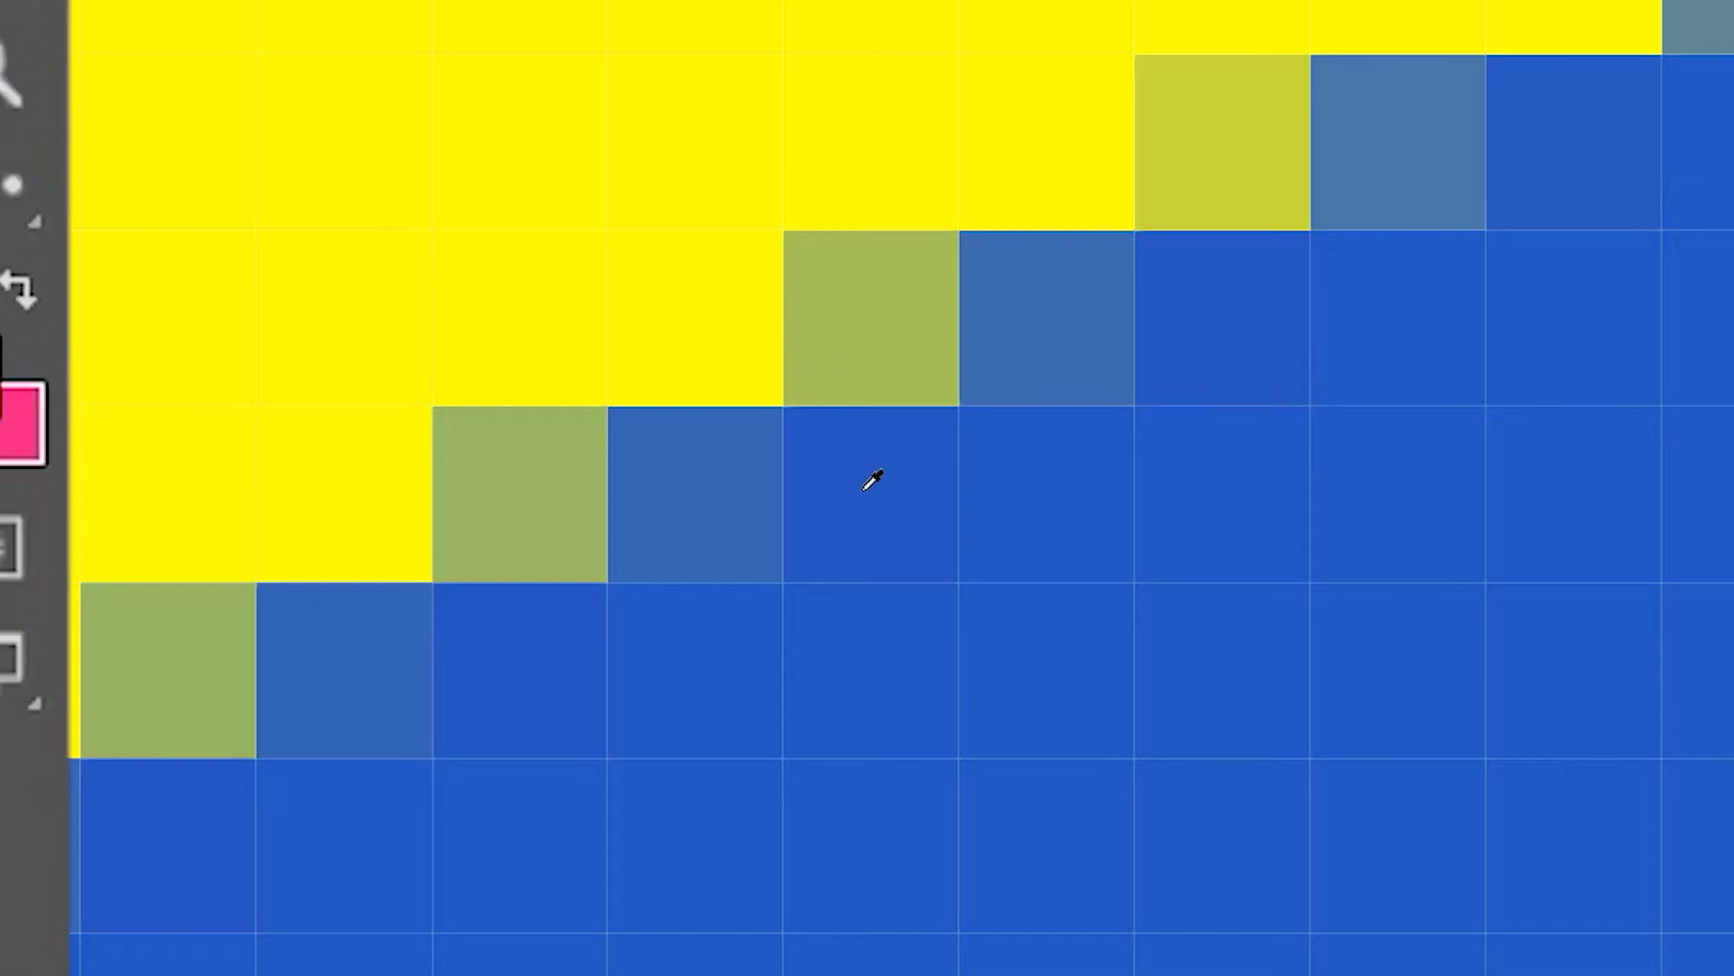
click(871, 480)
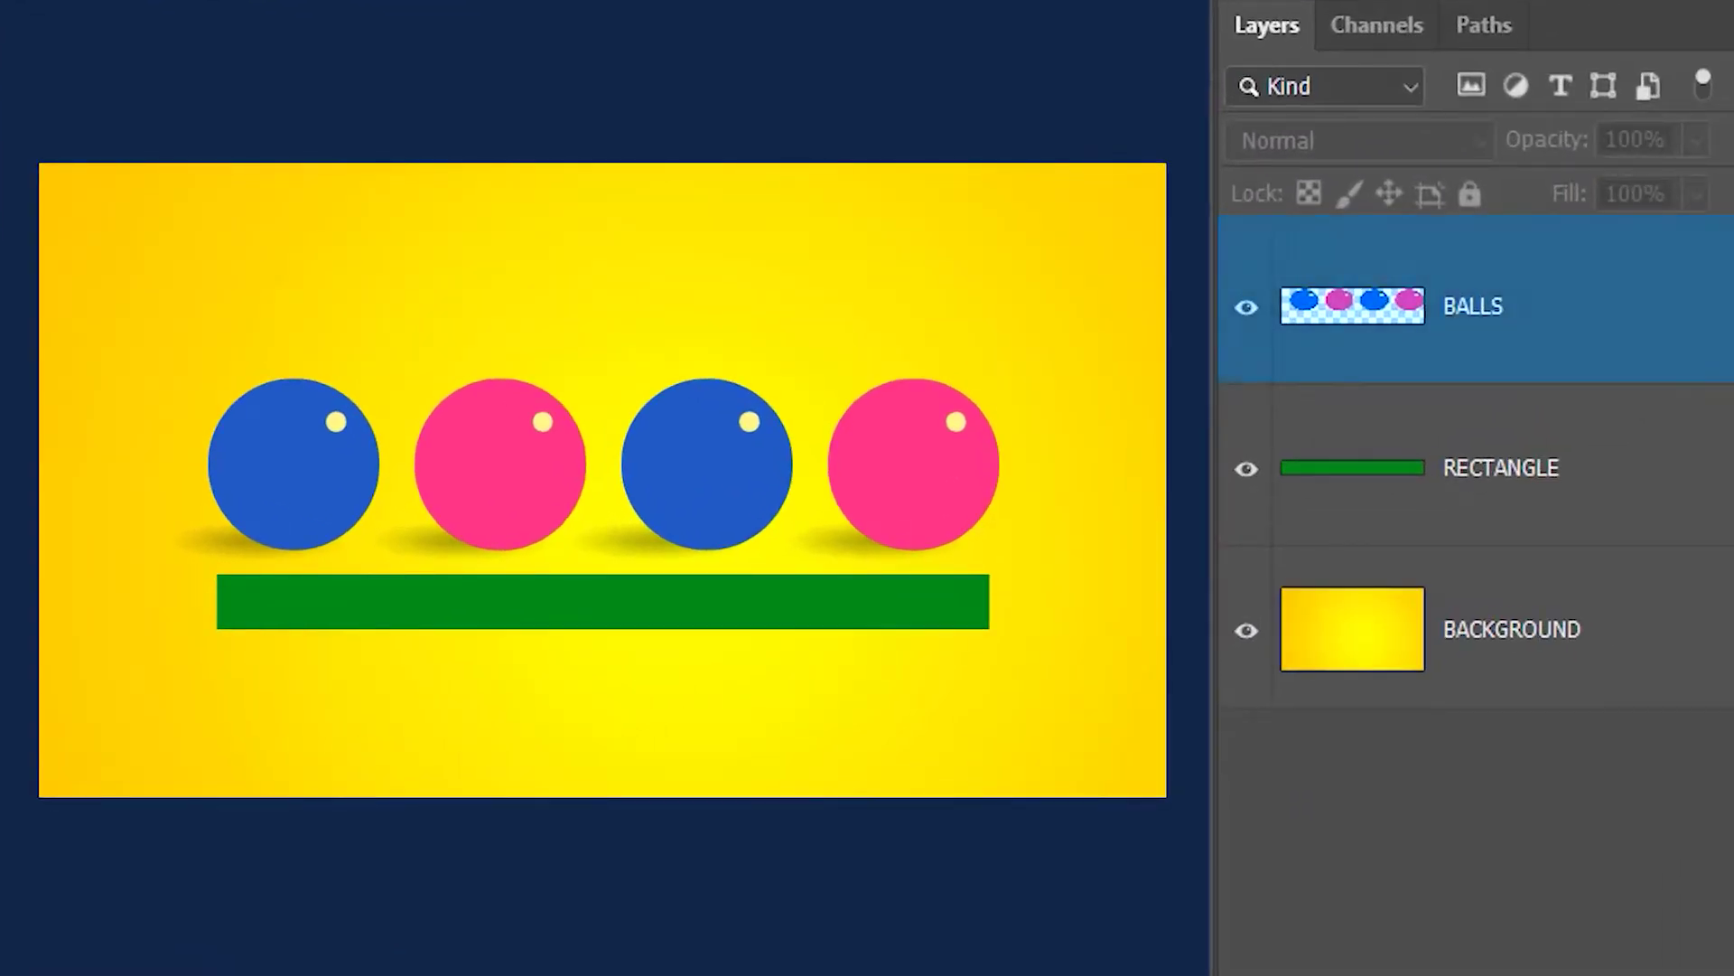
Toggle the BALLS, RECTANGLE and BACKGROUND layers off and back on
click(1247, 308)
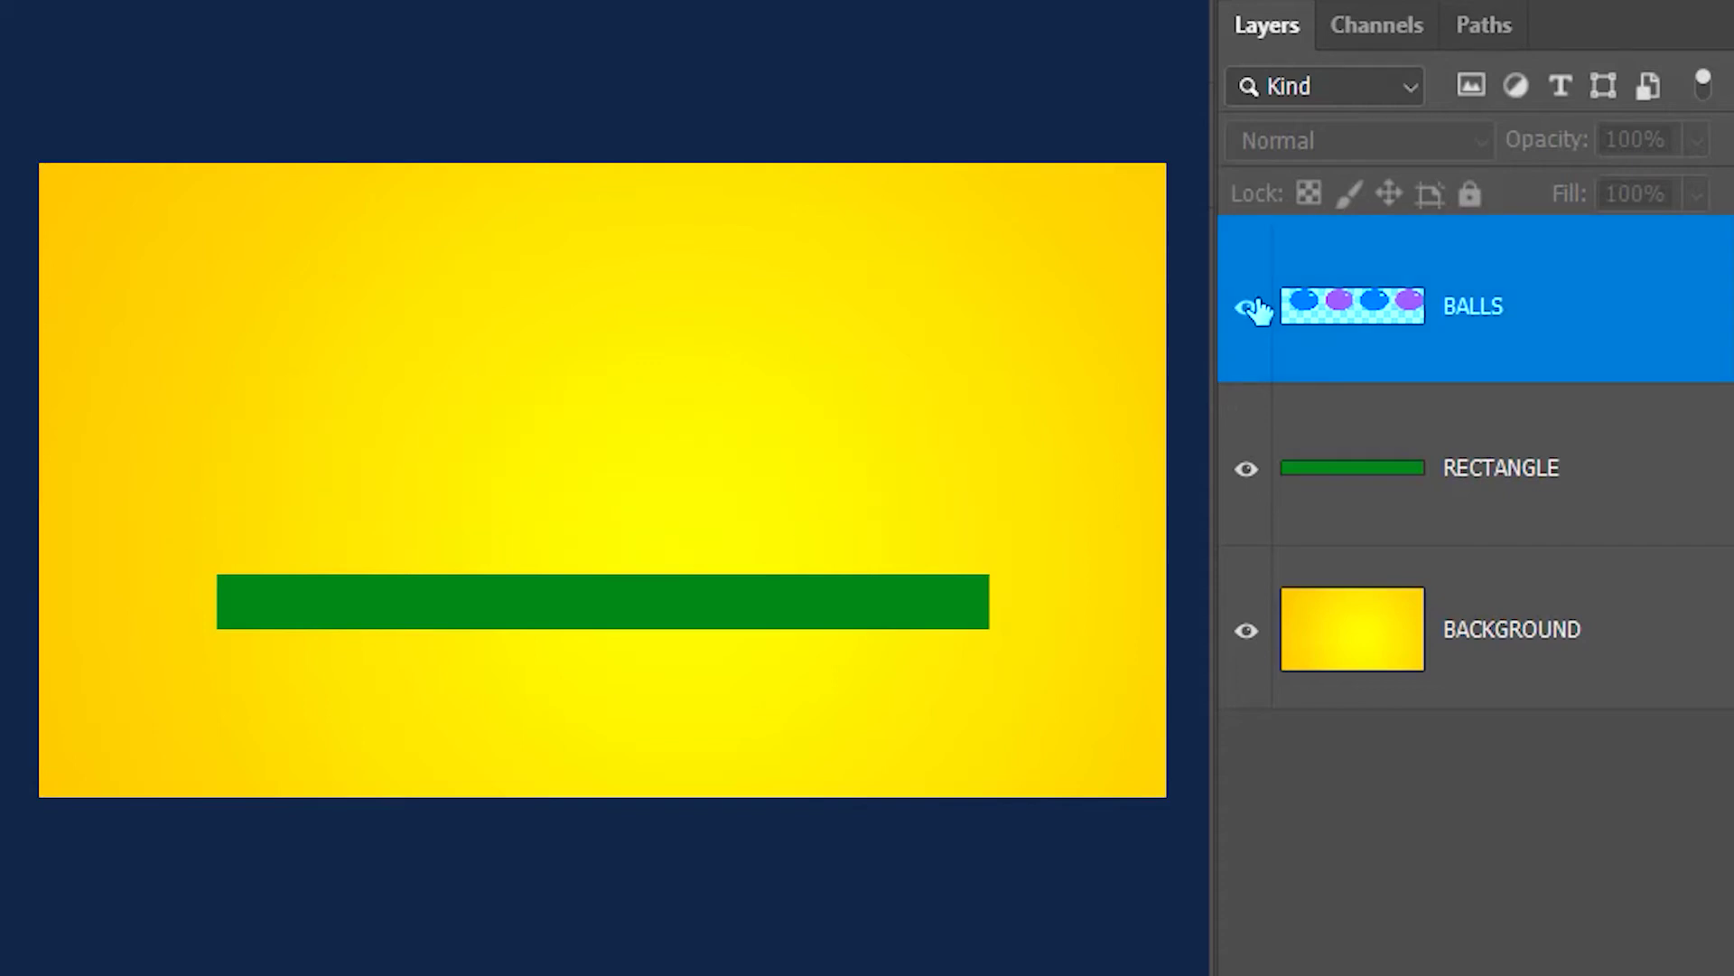
click(1251, 309)
click(1247, 469)
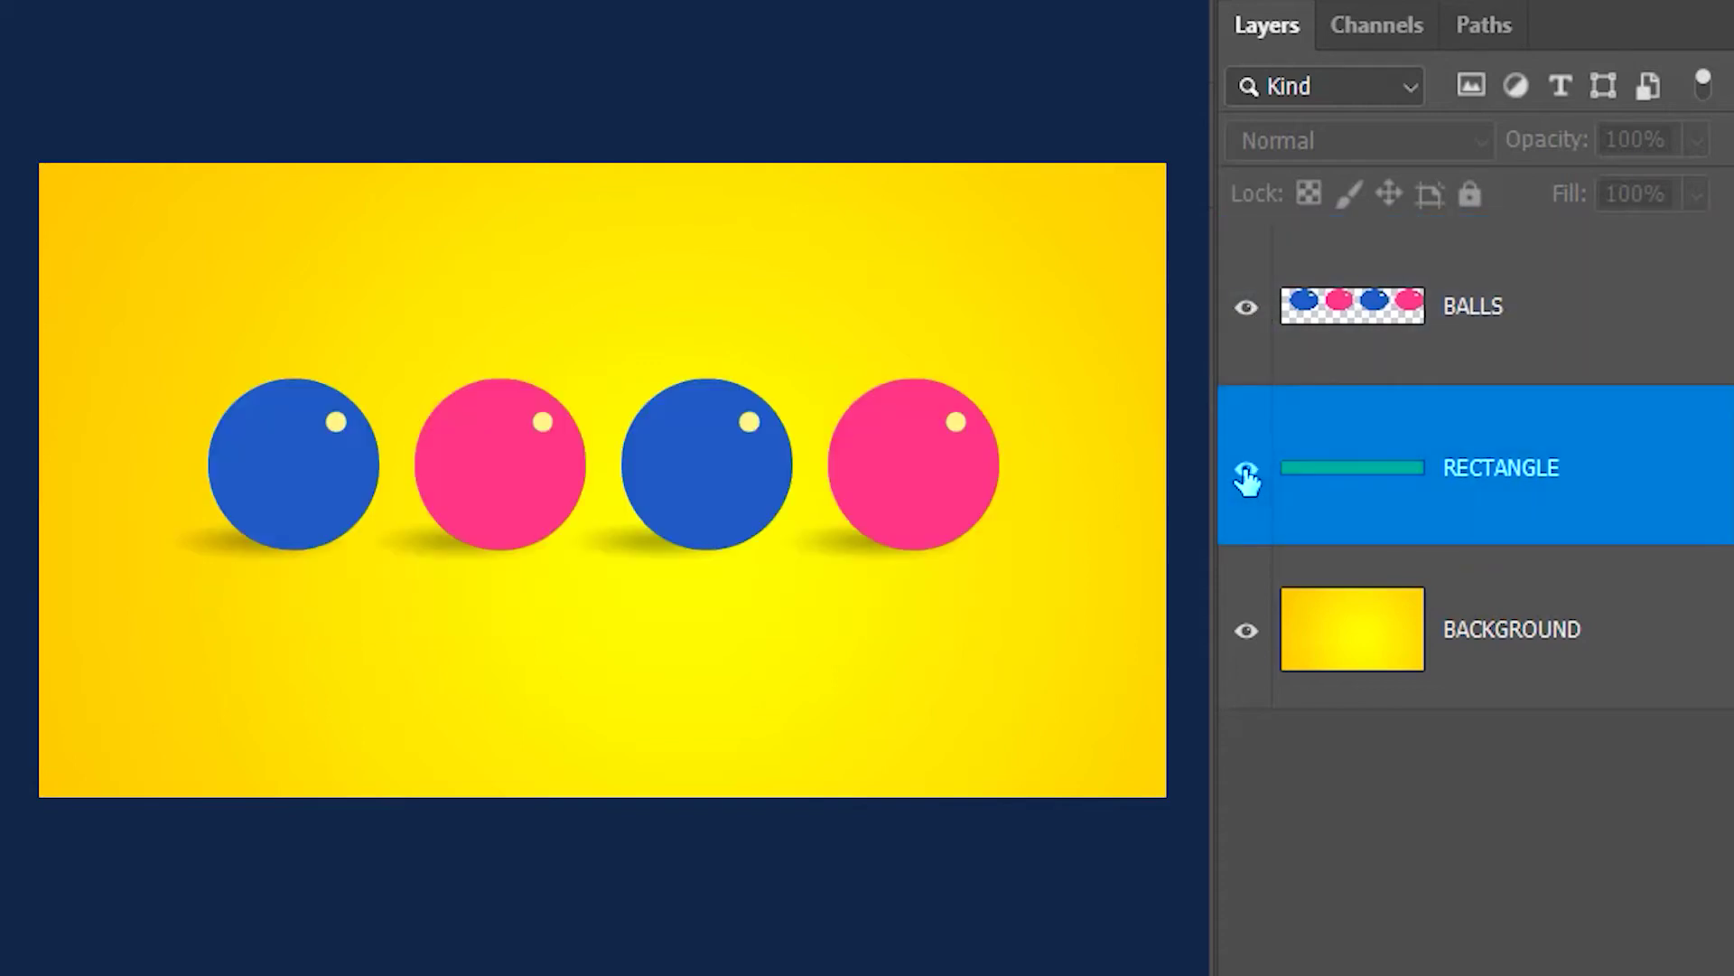
click(1247, 469)
click(1247, 630)
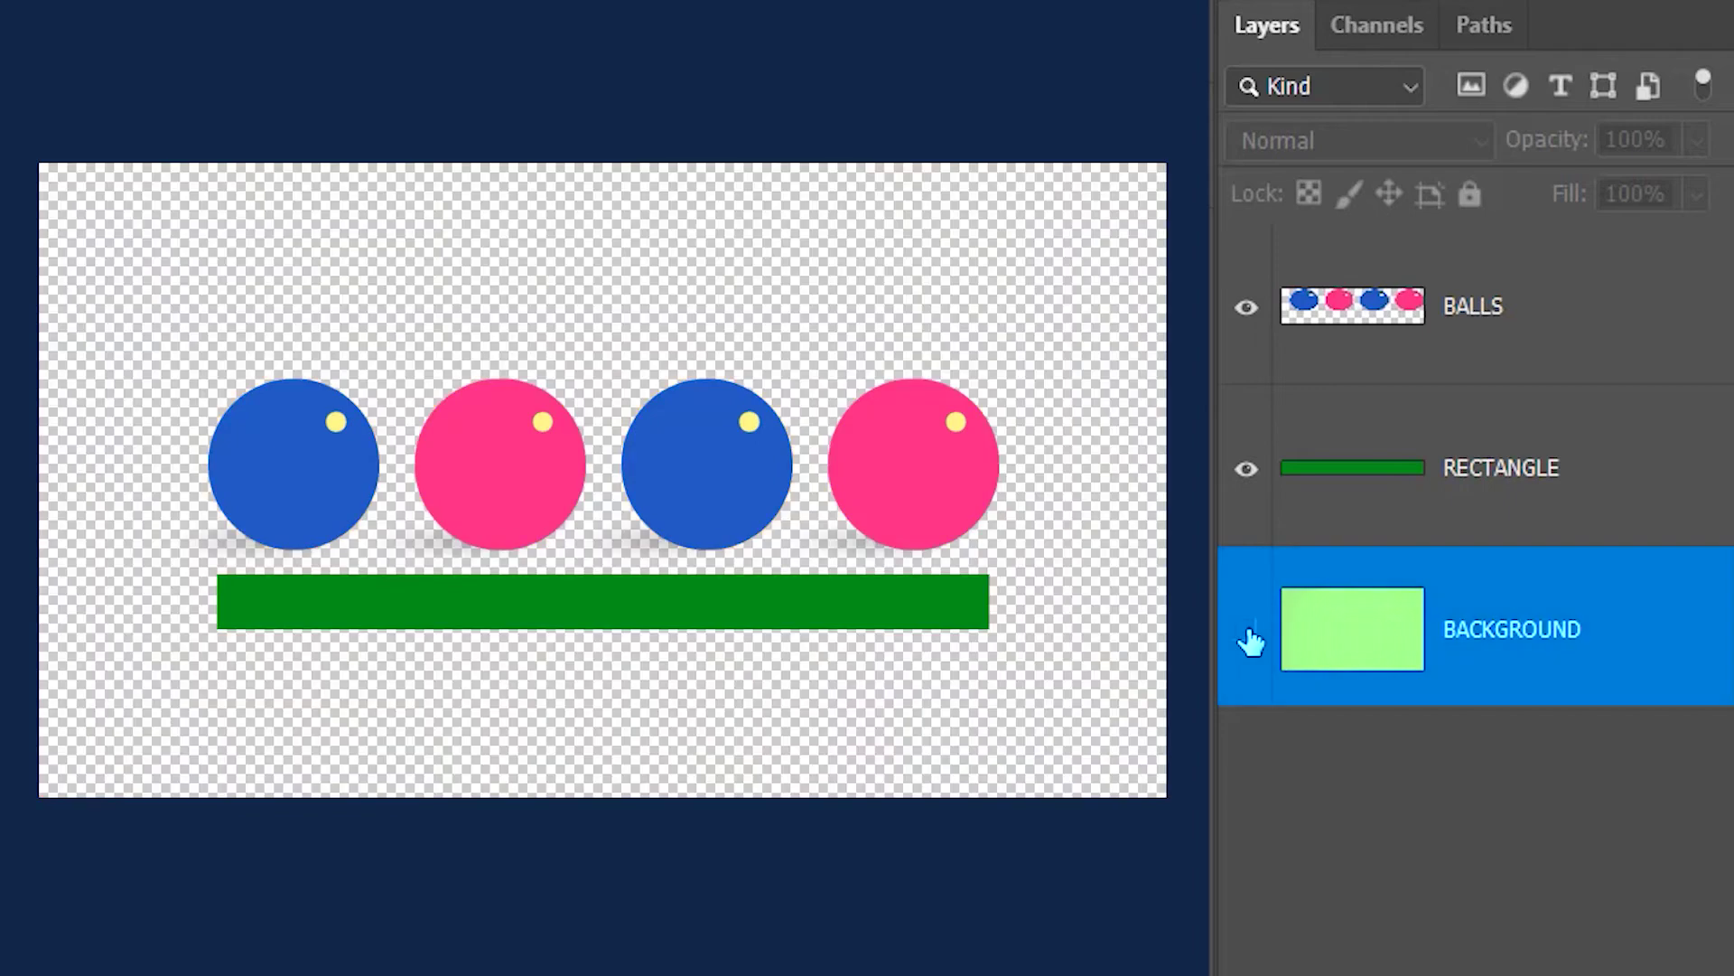
click(1251, 632)
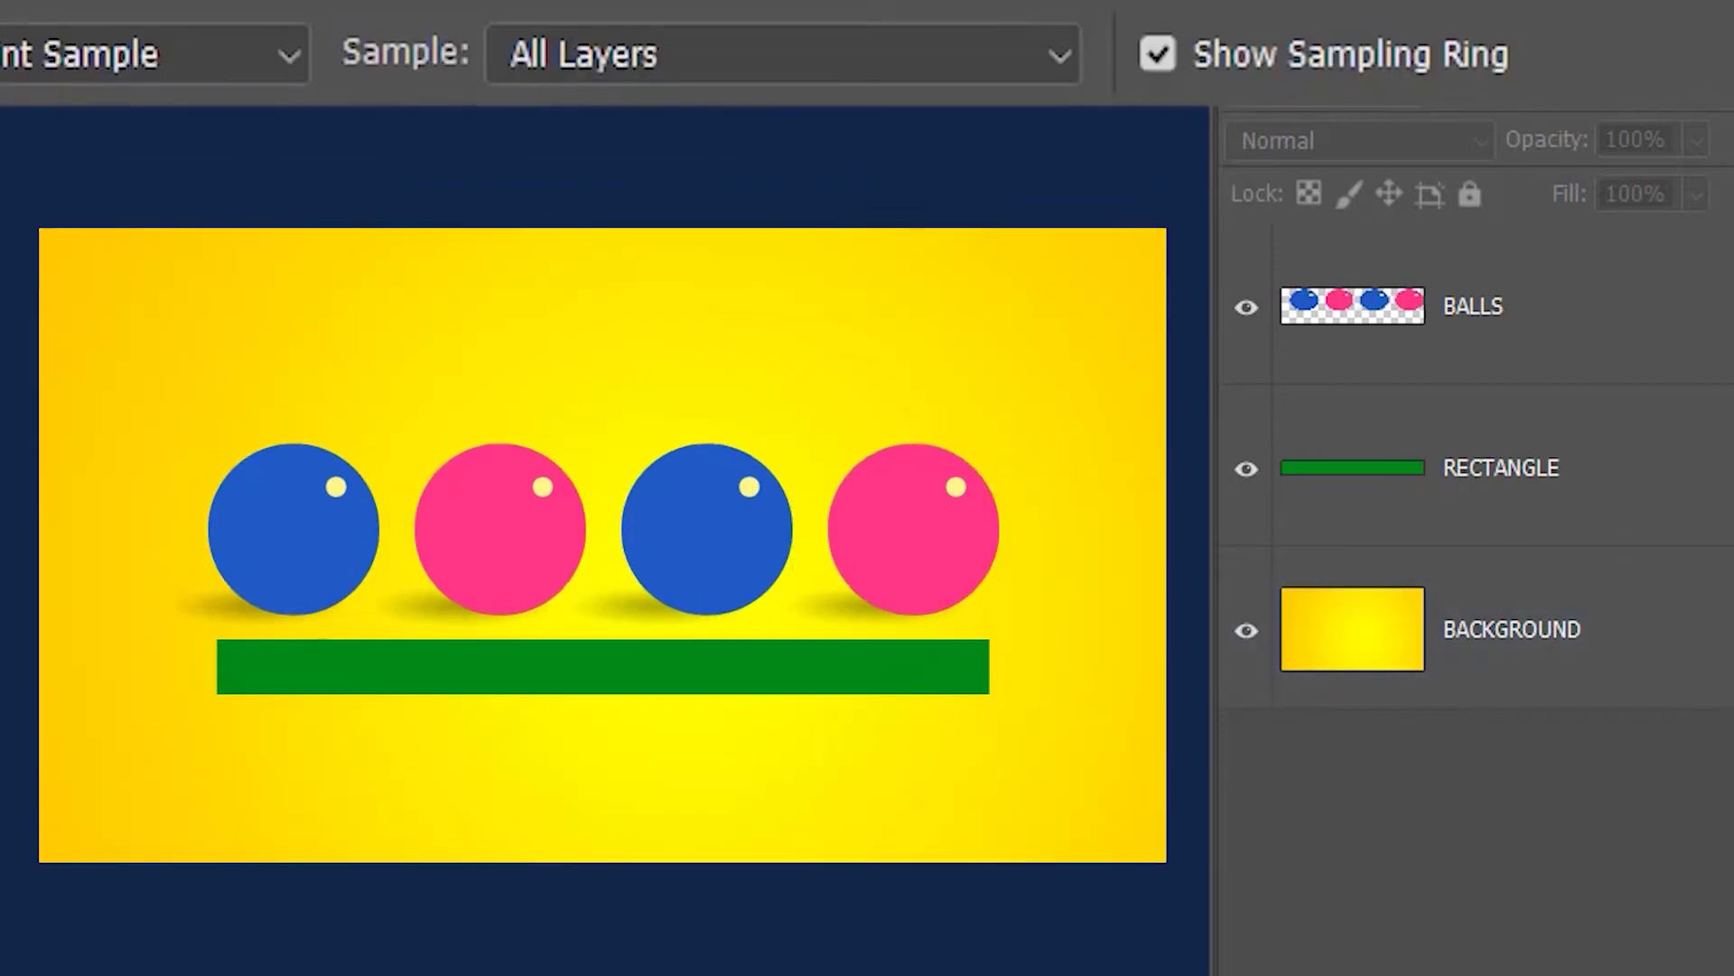
Set Sample to All Layers and pick yellow, blue, pink, then green as foreground
click(884, 65)
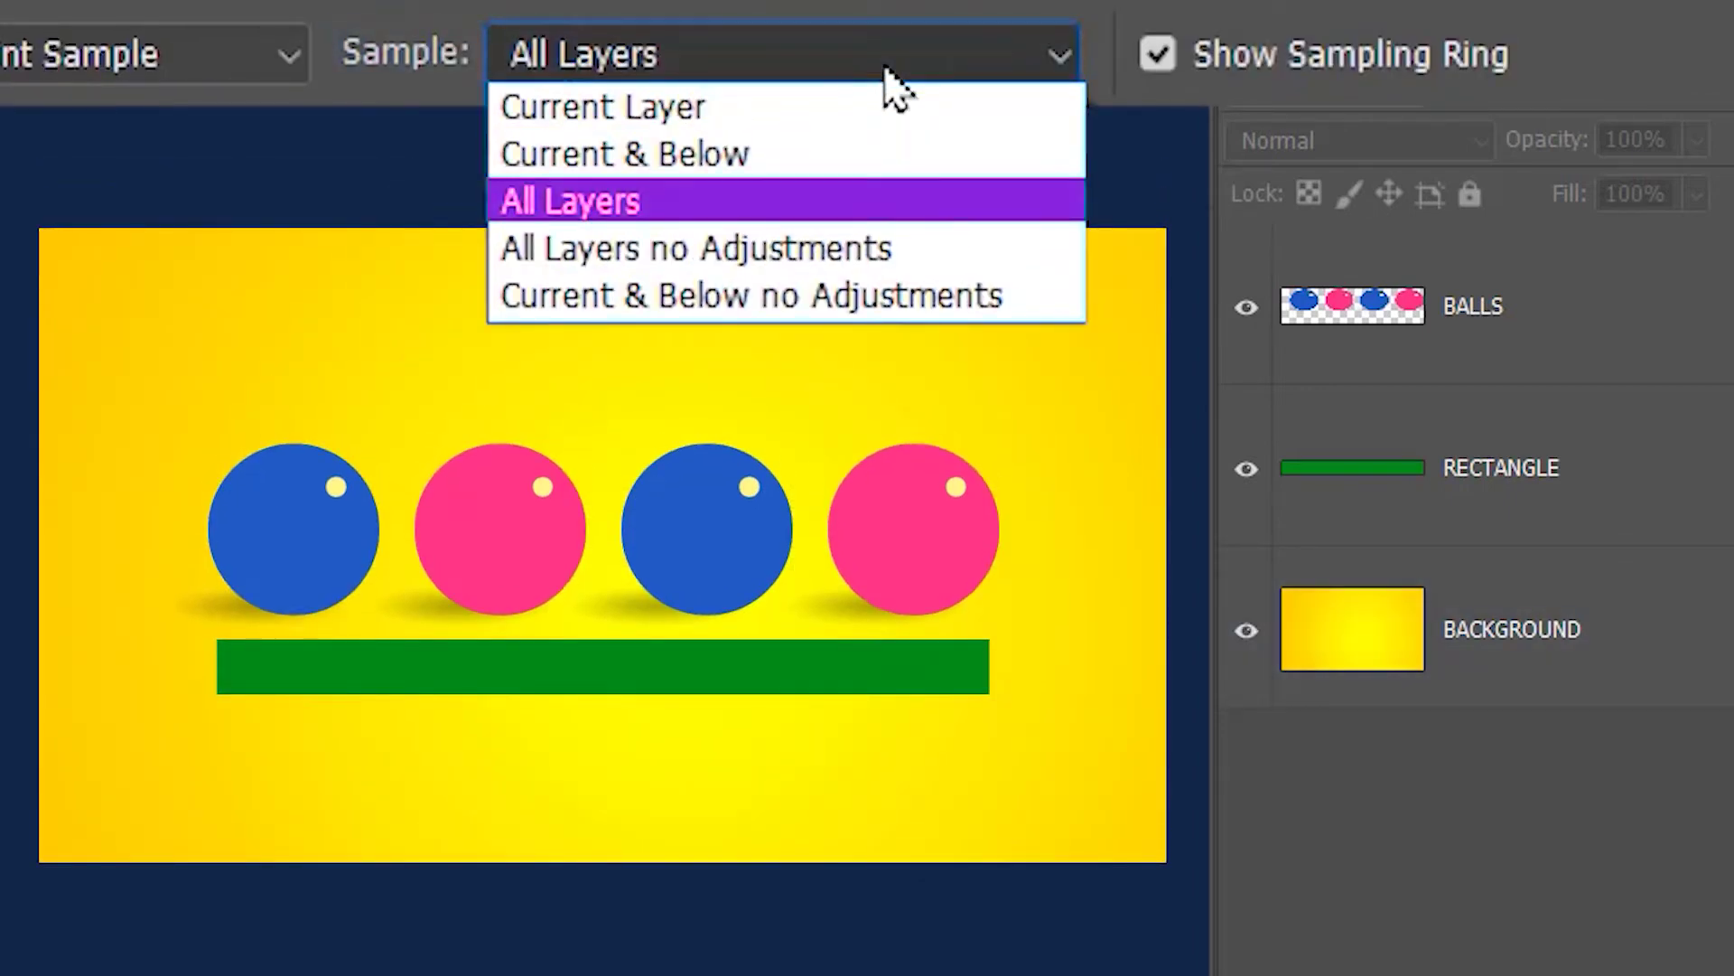
click(858, 206)
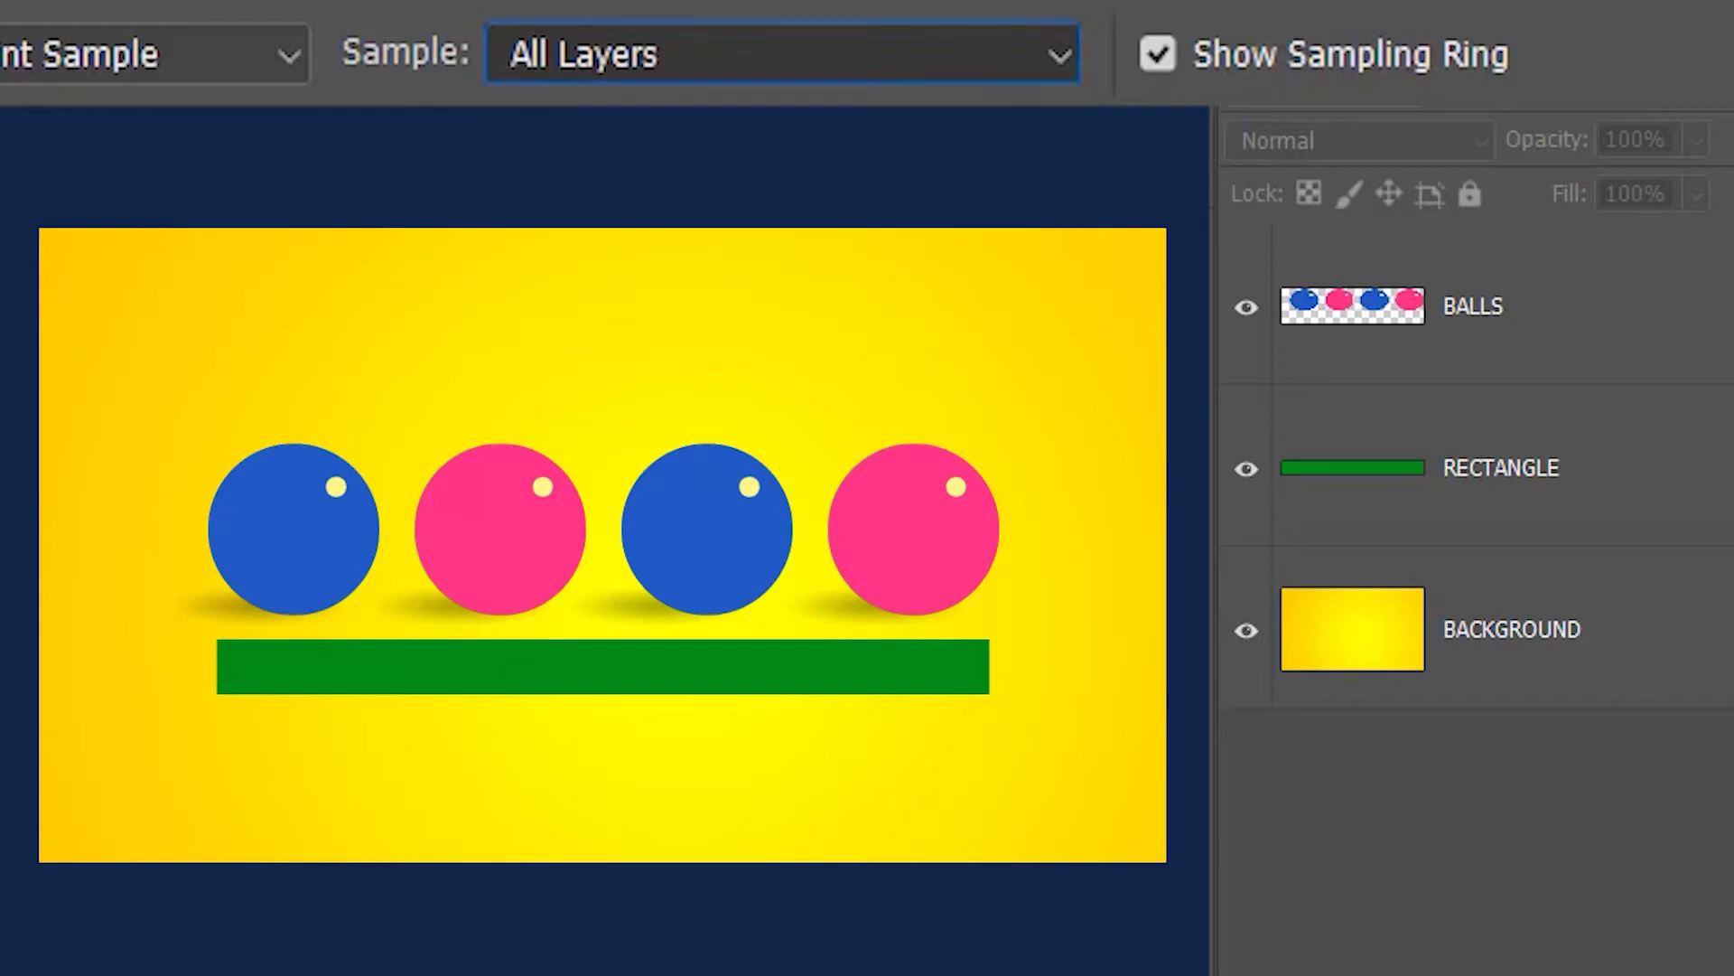
click(345, 284)
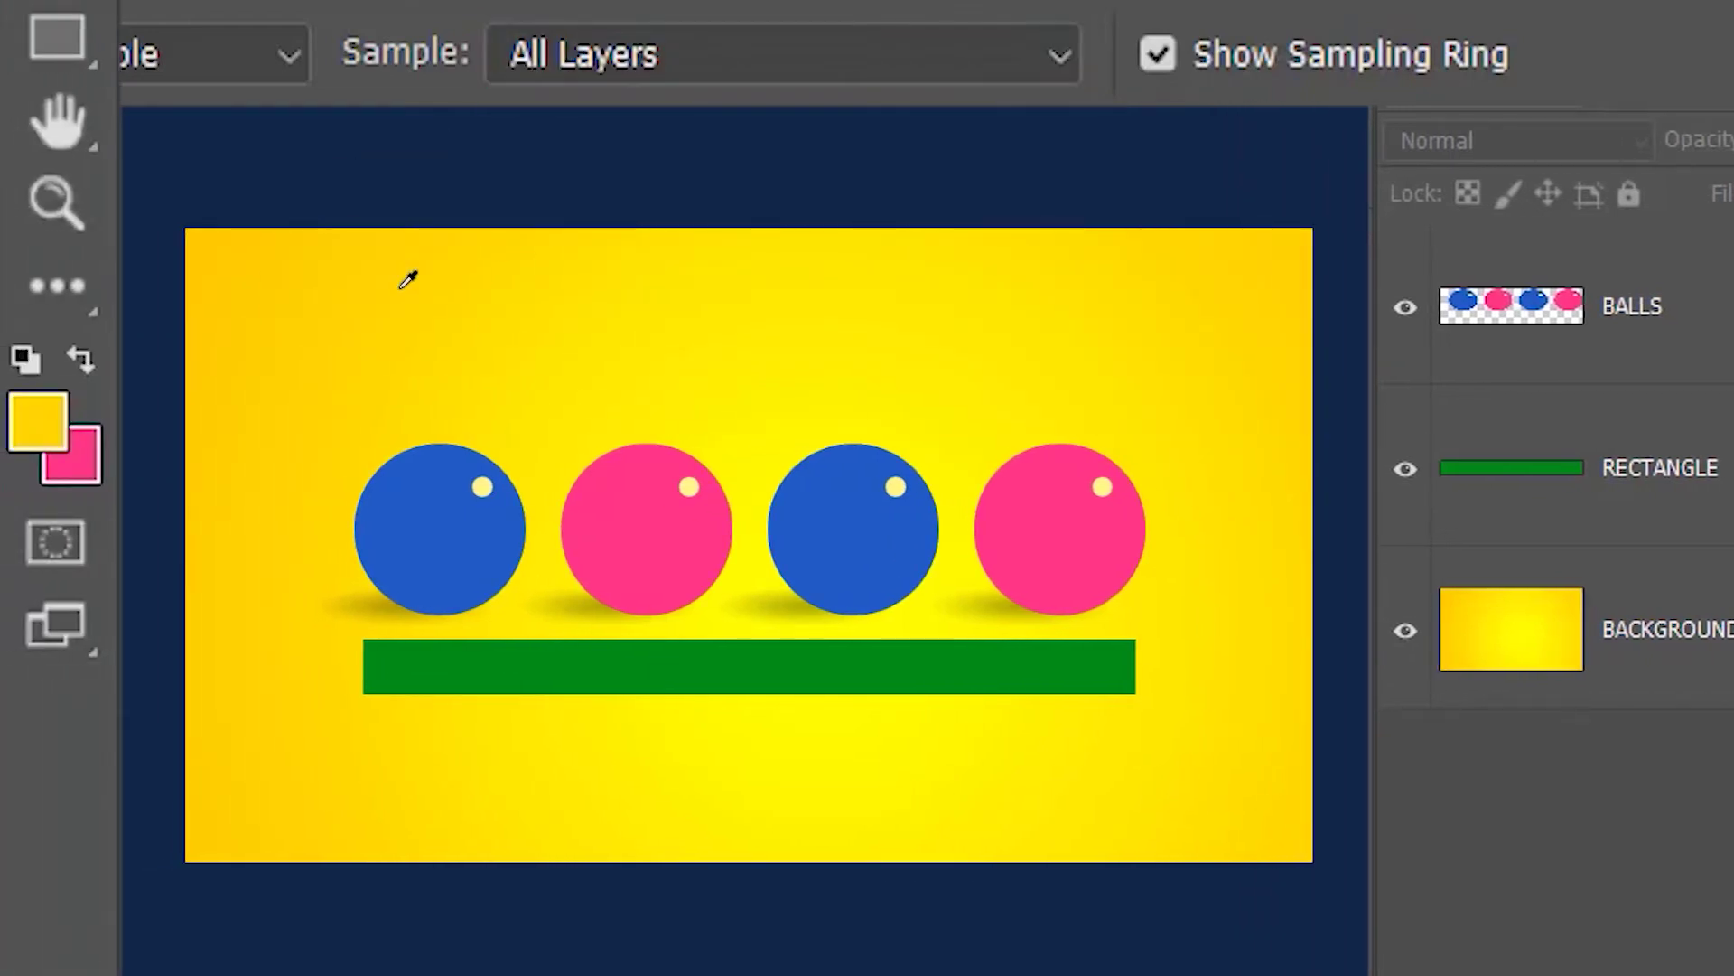
click(432, 490)
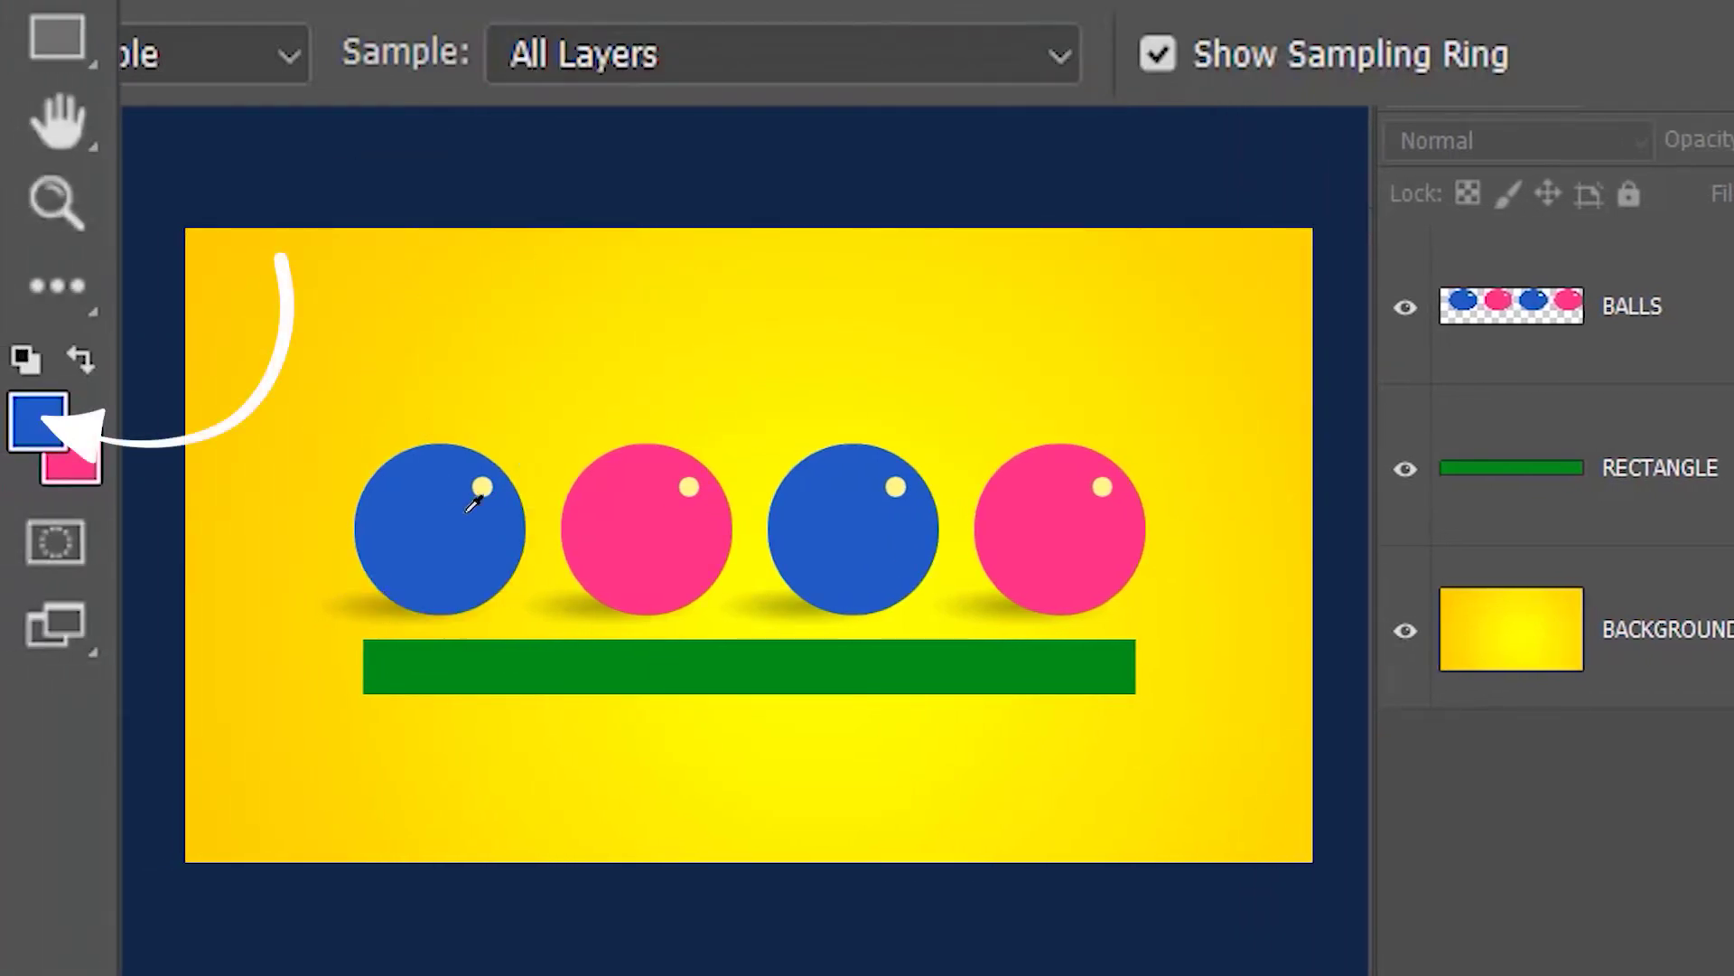
click(640, 528)
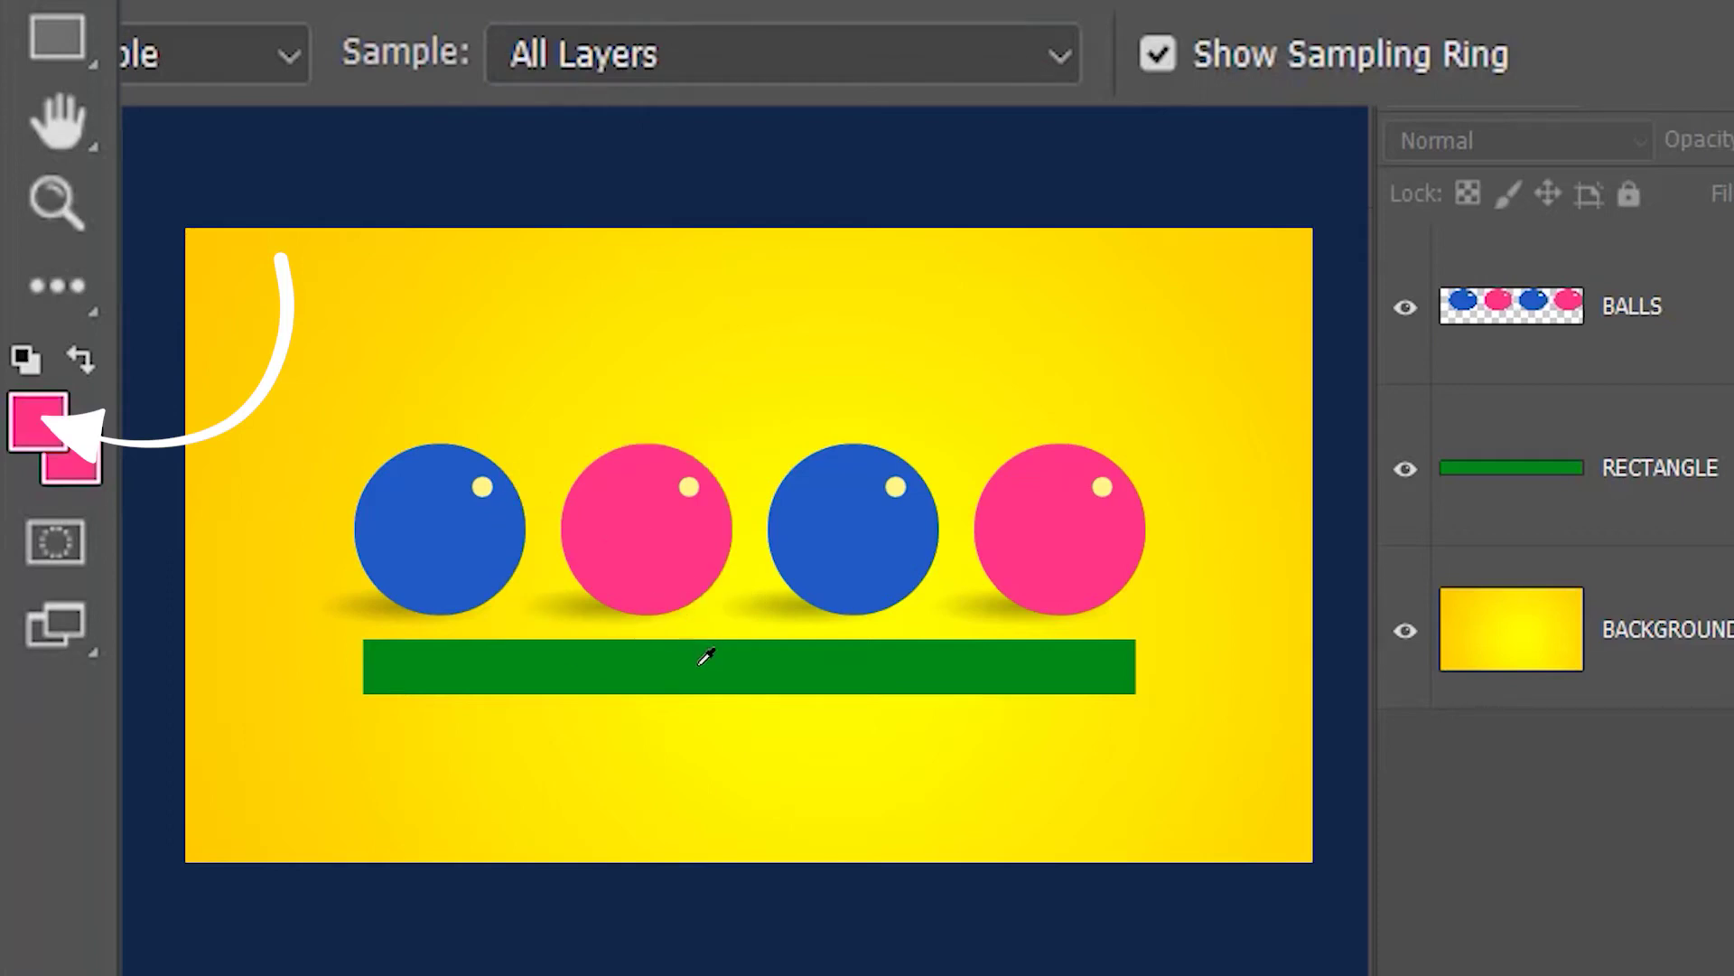
click(701, 662)
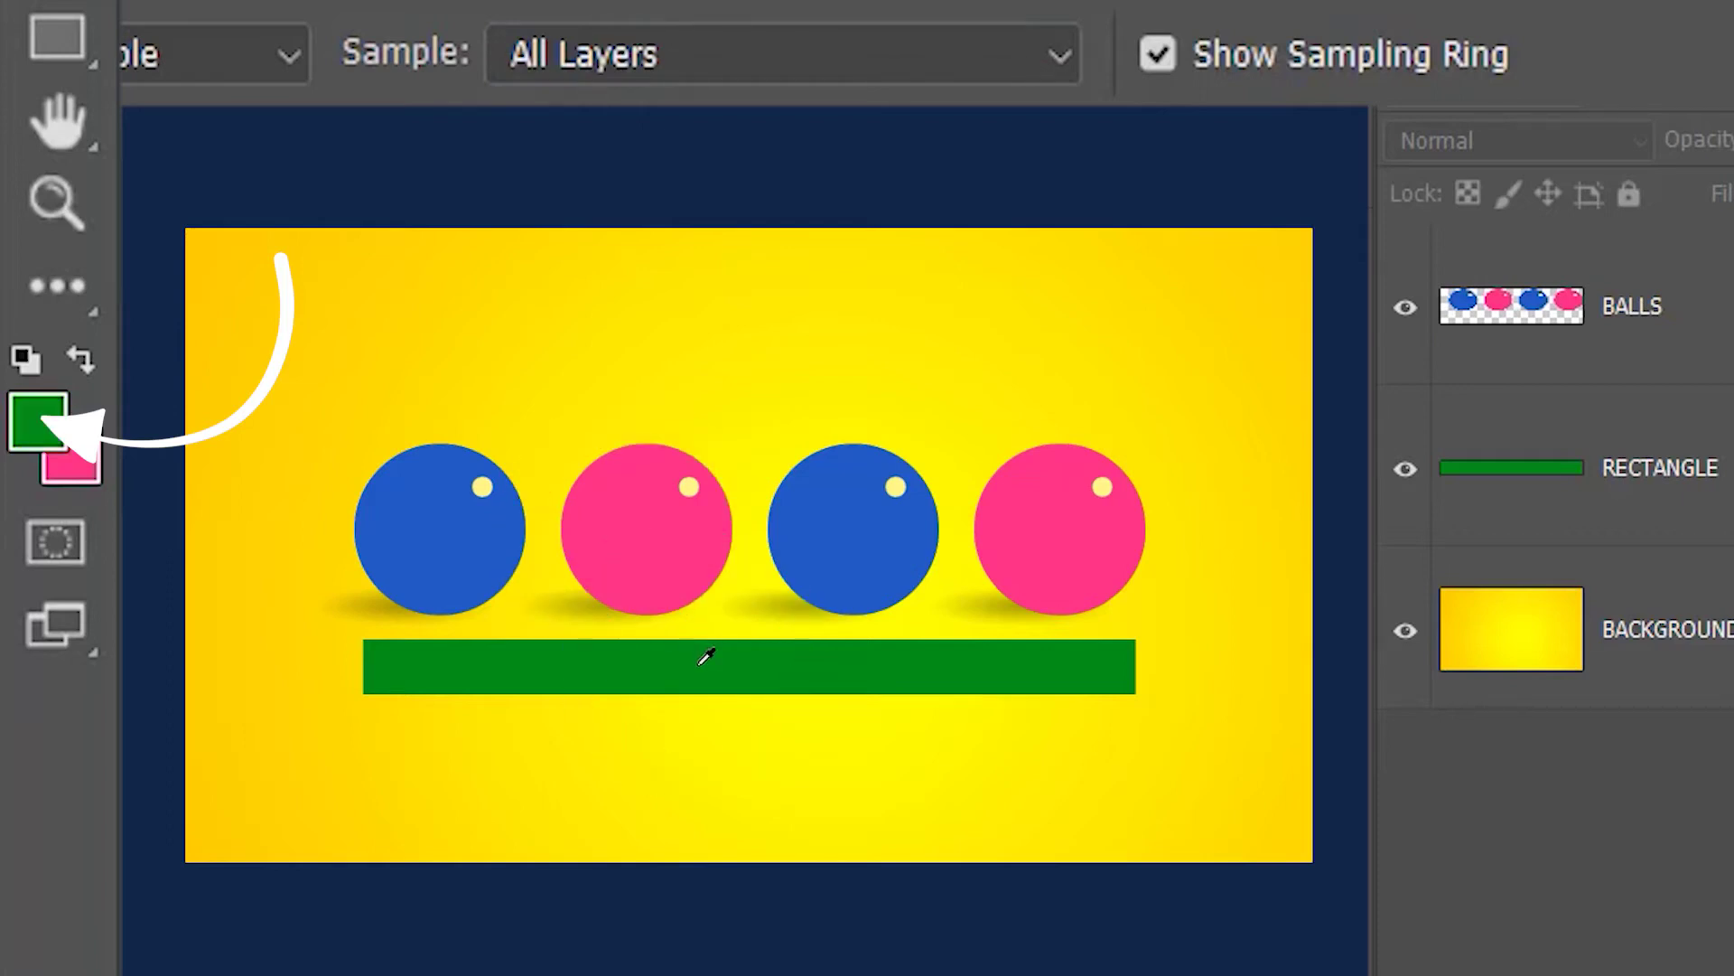
click(963, 65)
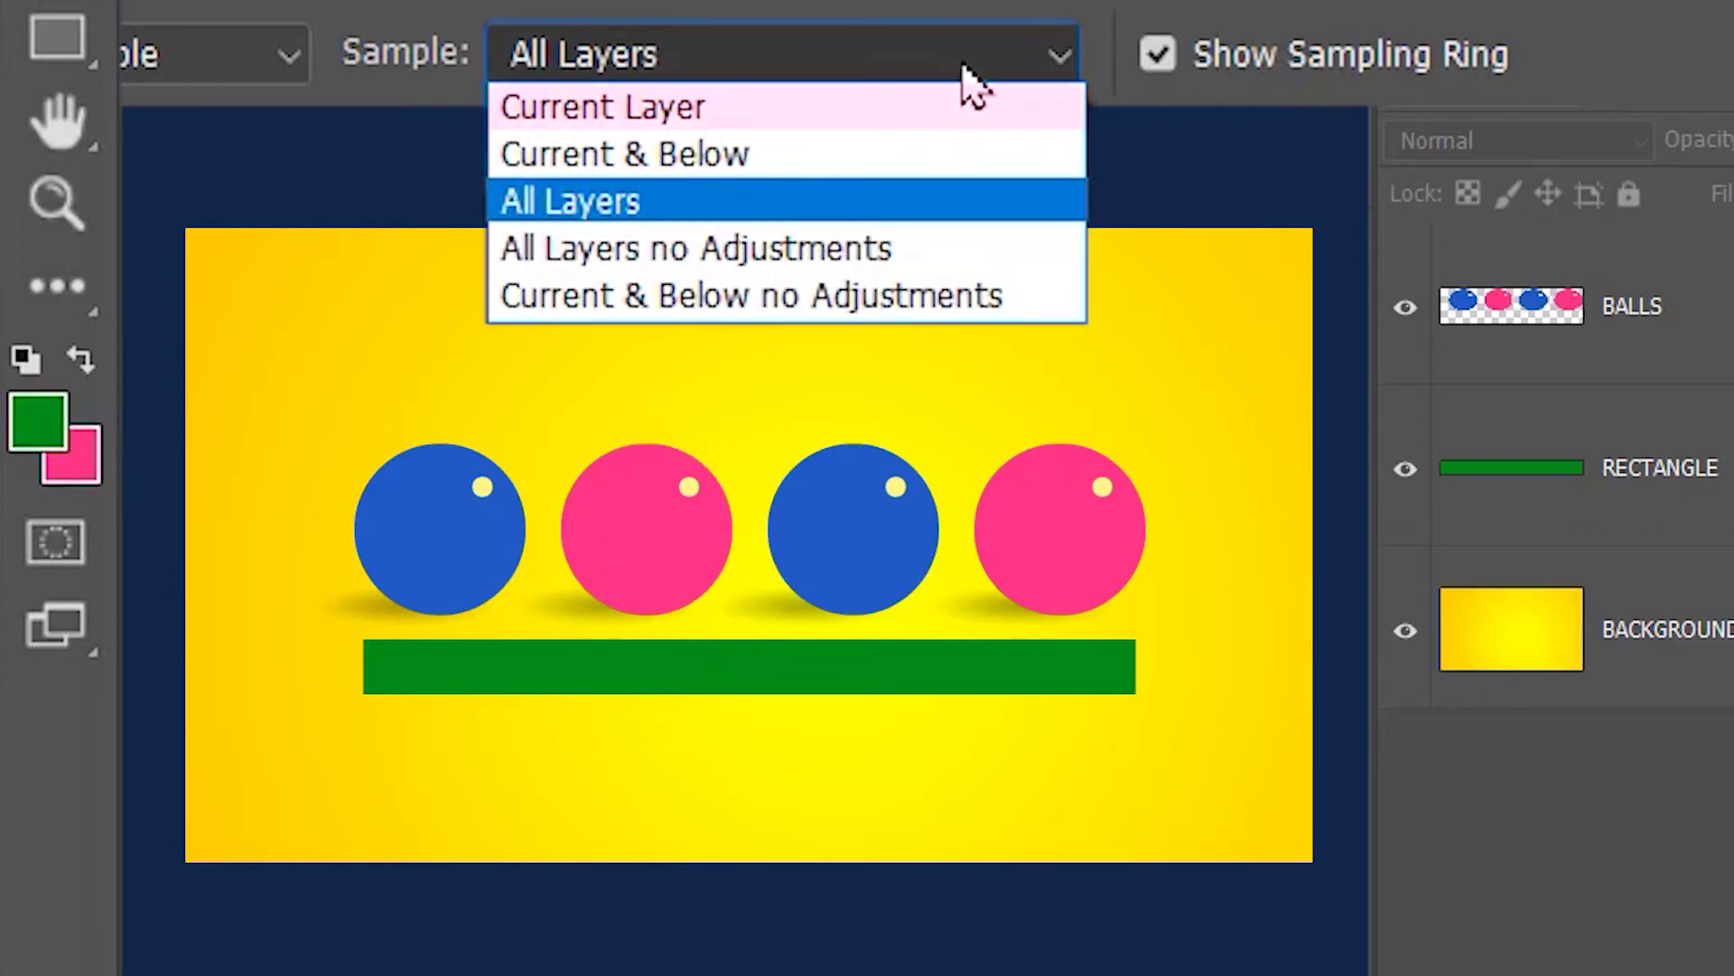
Set Sample to Current Layer and try sampling the background and pink ball
click(926, 113)
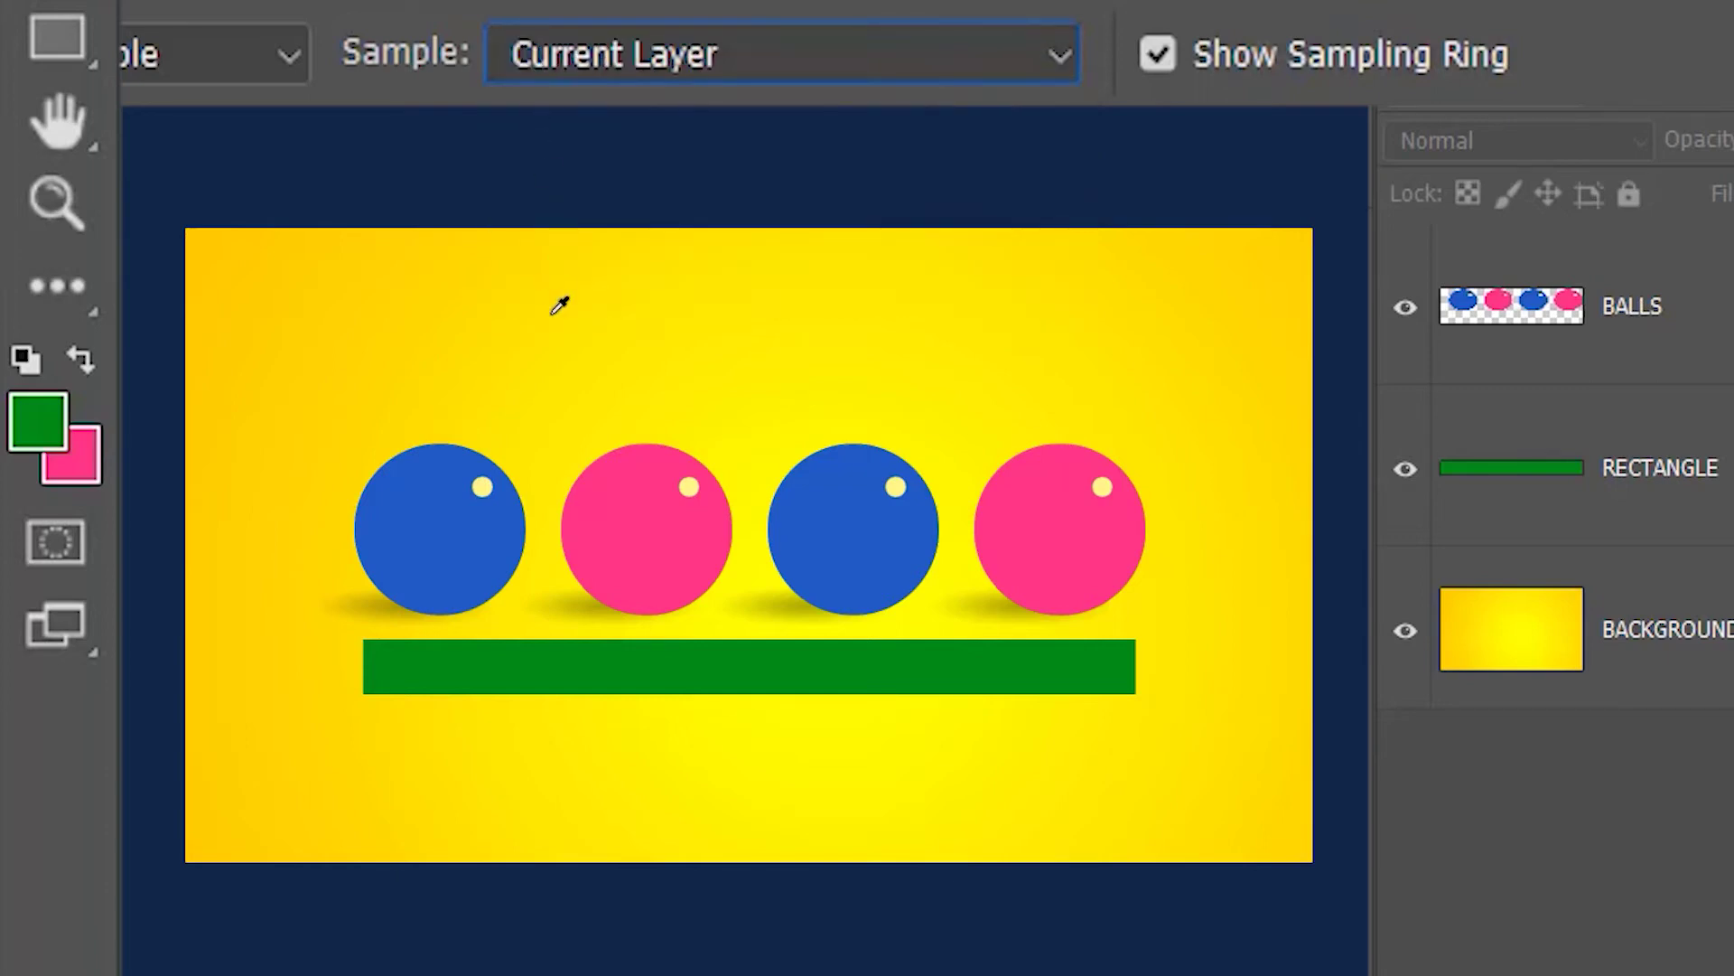
click(554, 305)
click(616, 490)
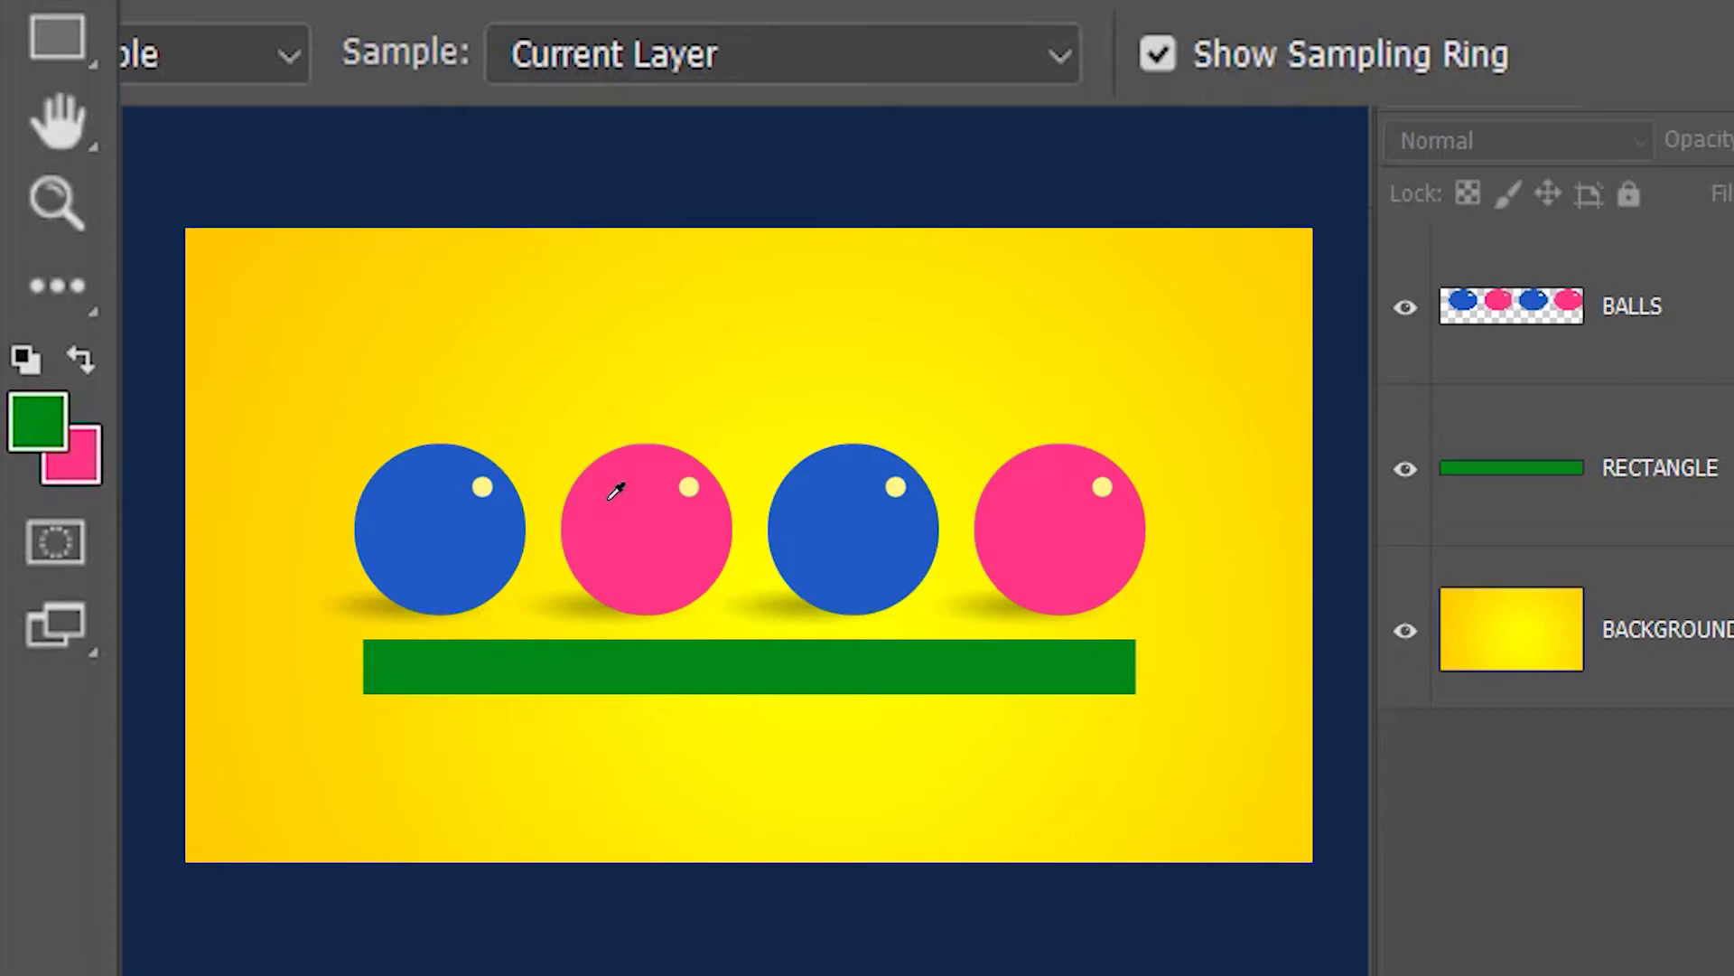
With BALLS active, pick blue and pink from the balls while background and rectangle are ignored
key(alt+period)
click(1715, 344)
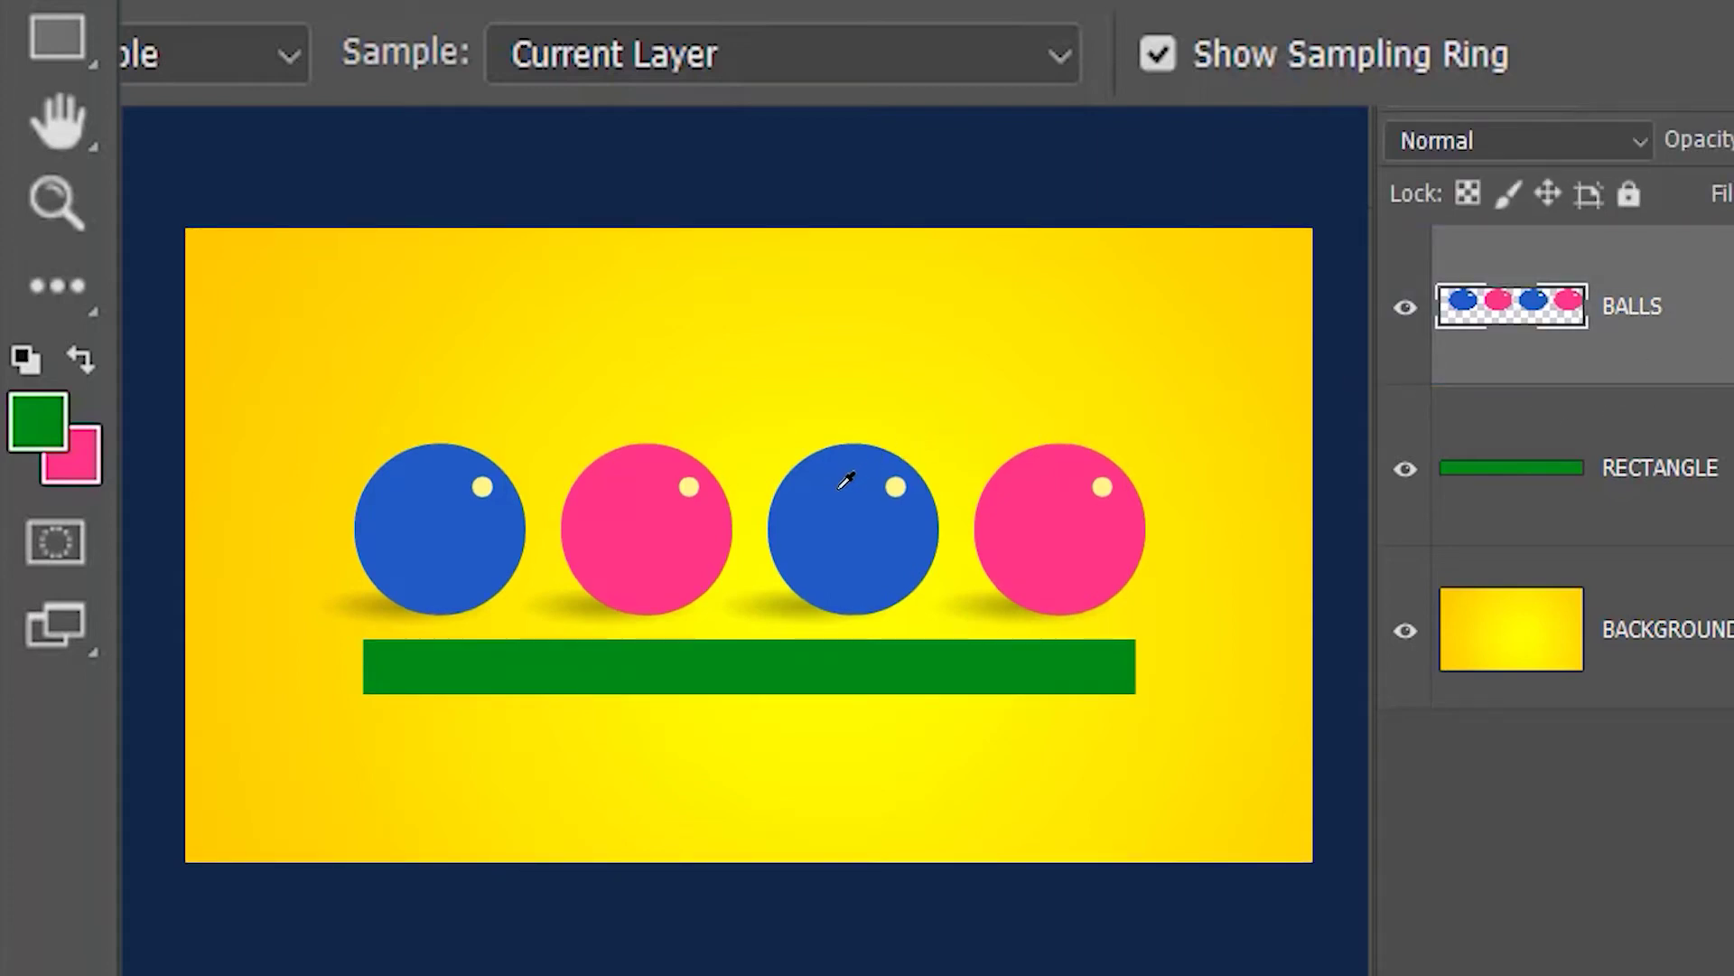
click(847, 480)
click(600, 526)
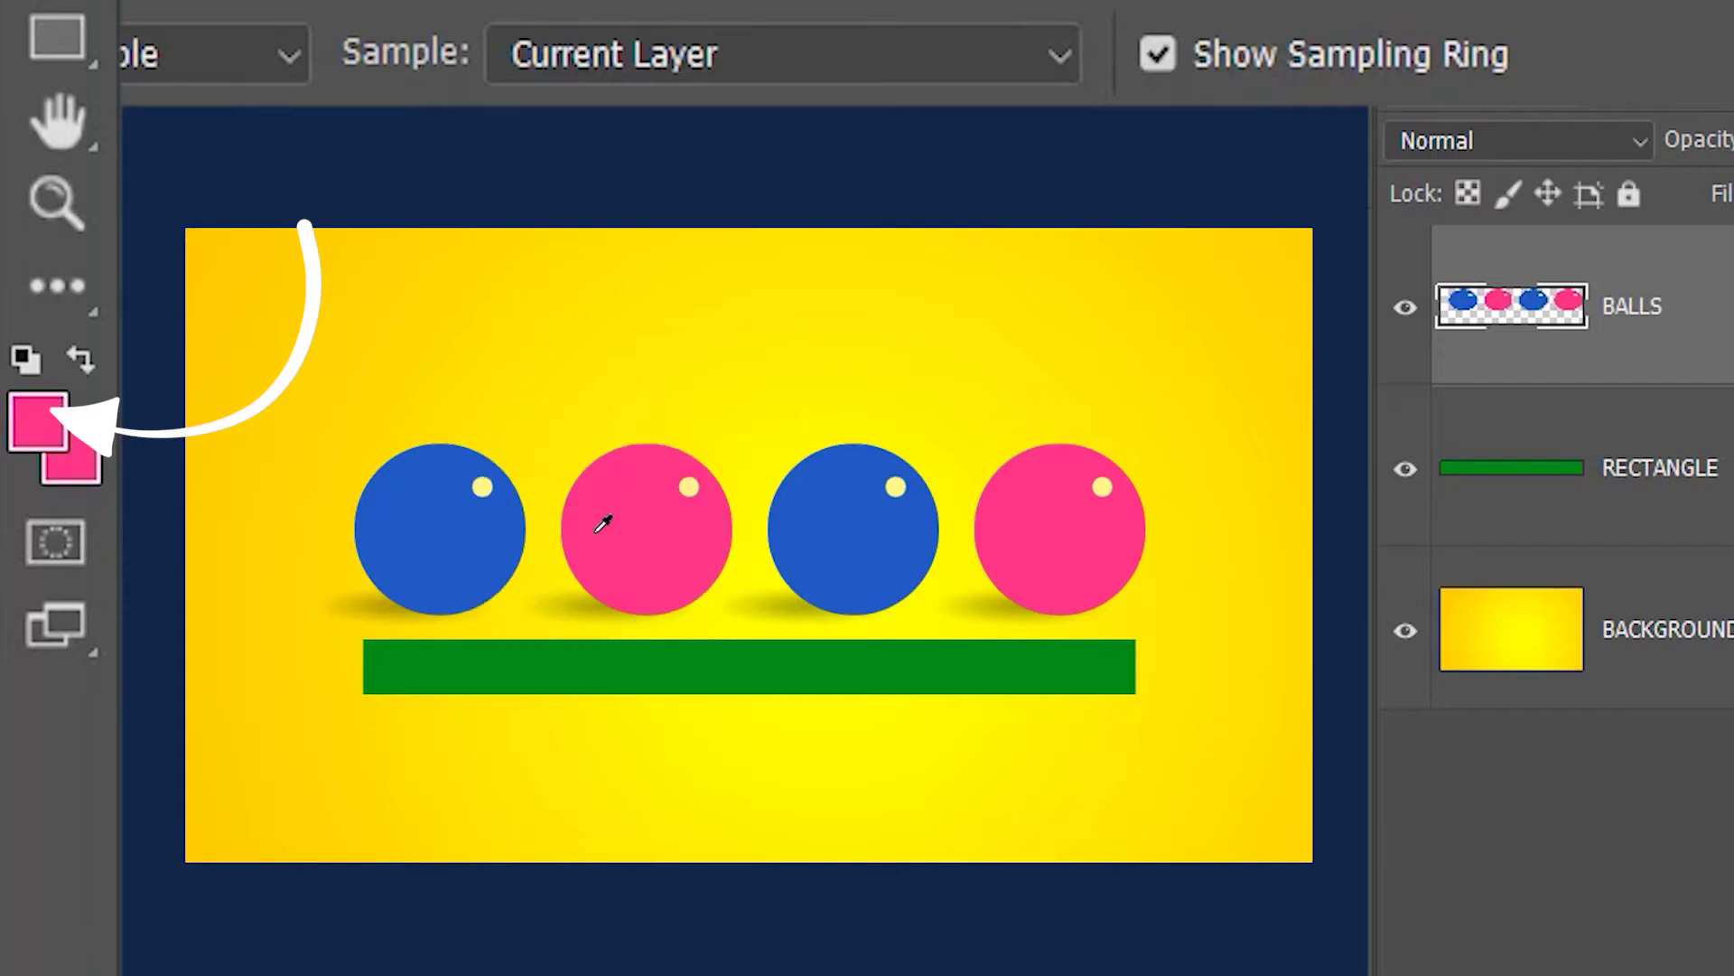
click(484, 527)
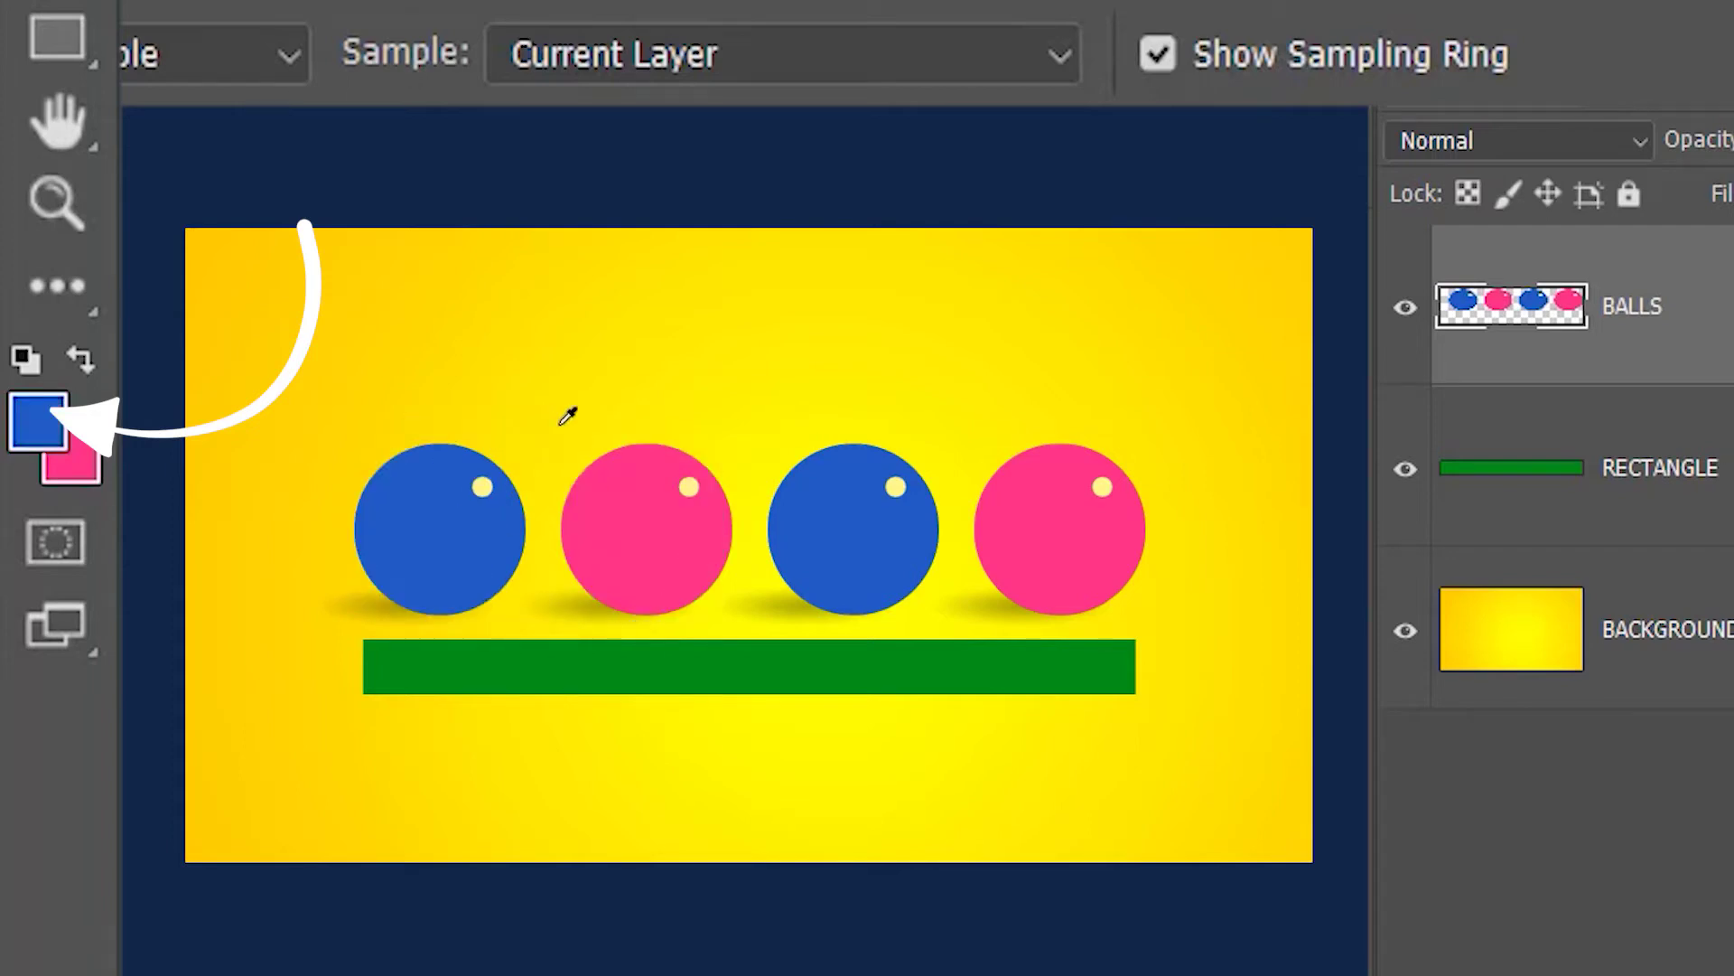
click(630, 286)
click(568, 654)
Pick green with RECTANGLE active, then yellow with BACKGROUND active
click(1677, 486)
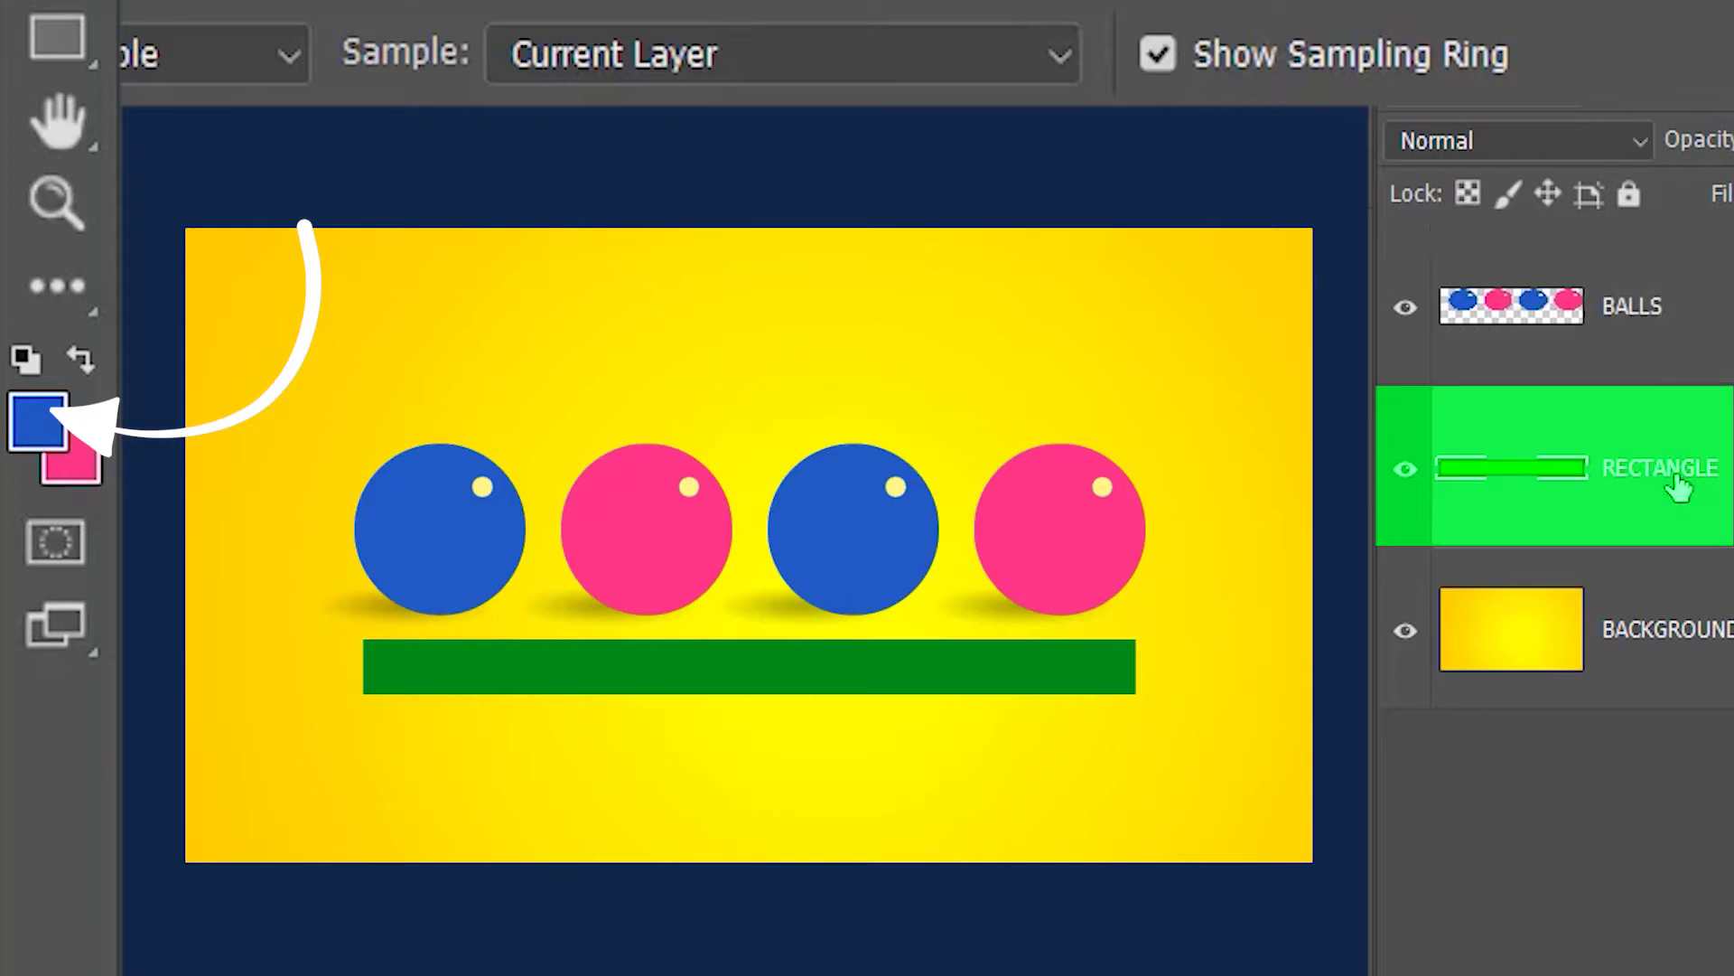
click(1057, 666)
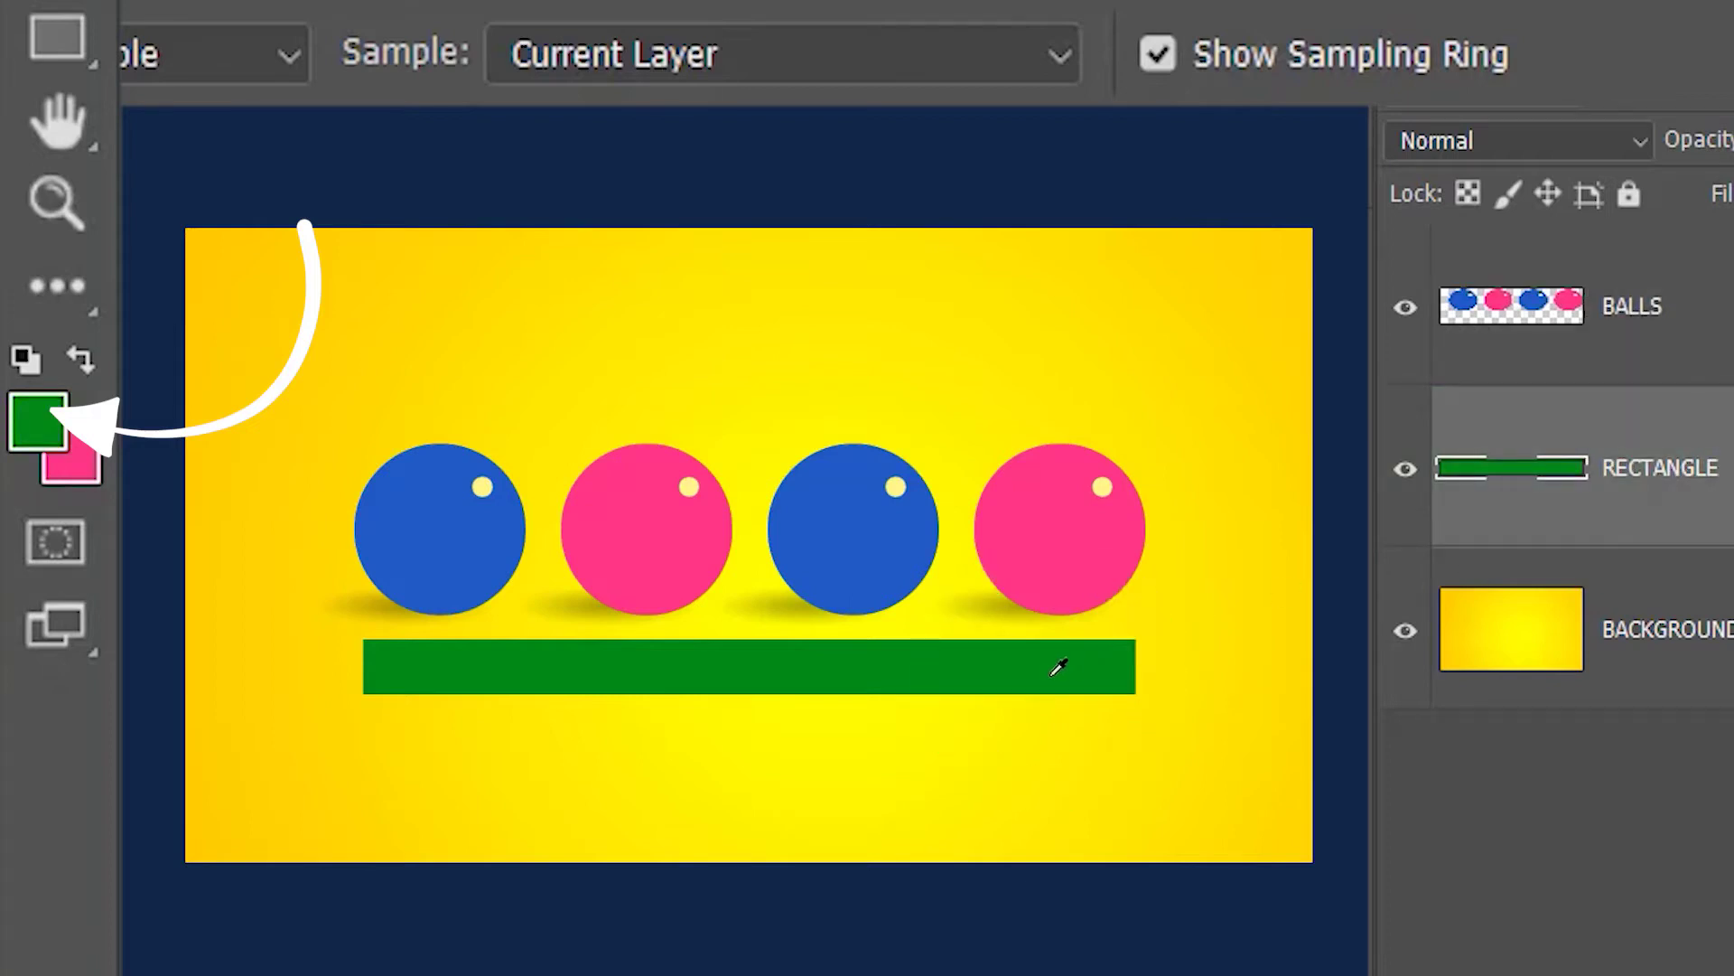
click(1677, 664)
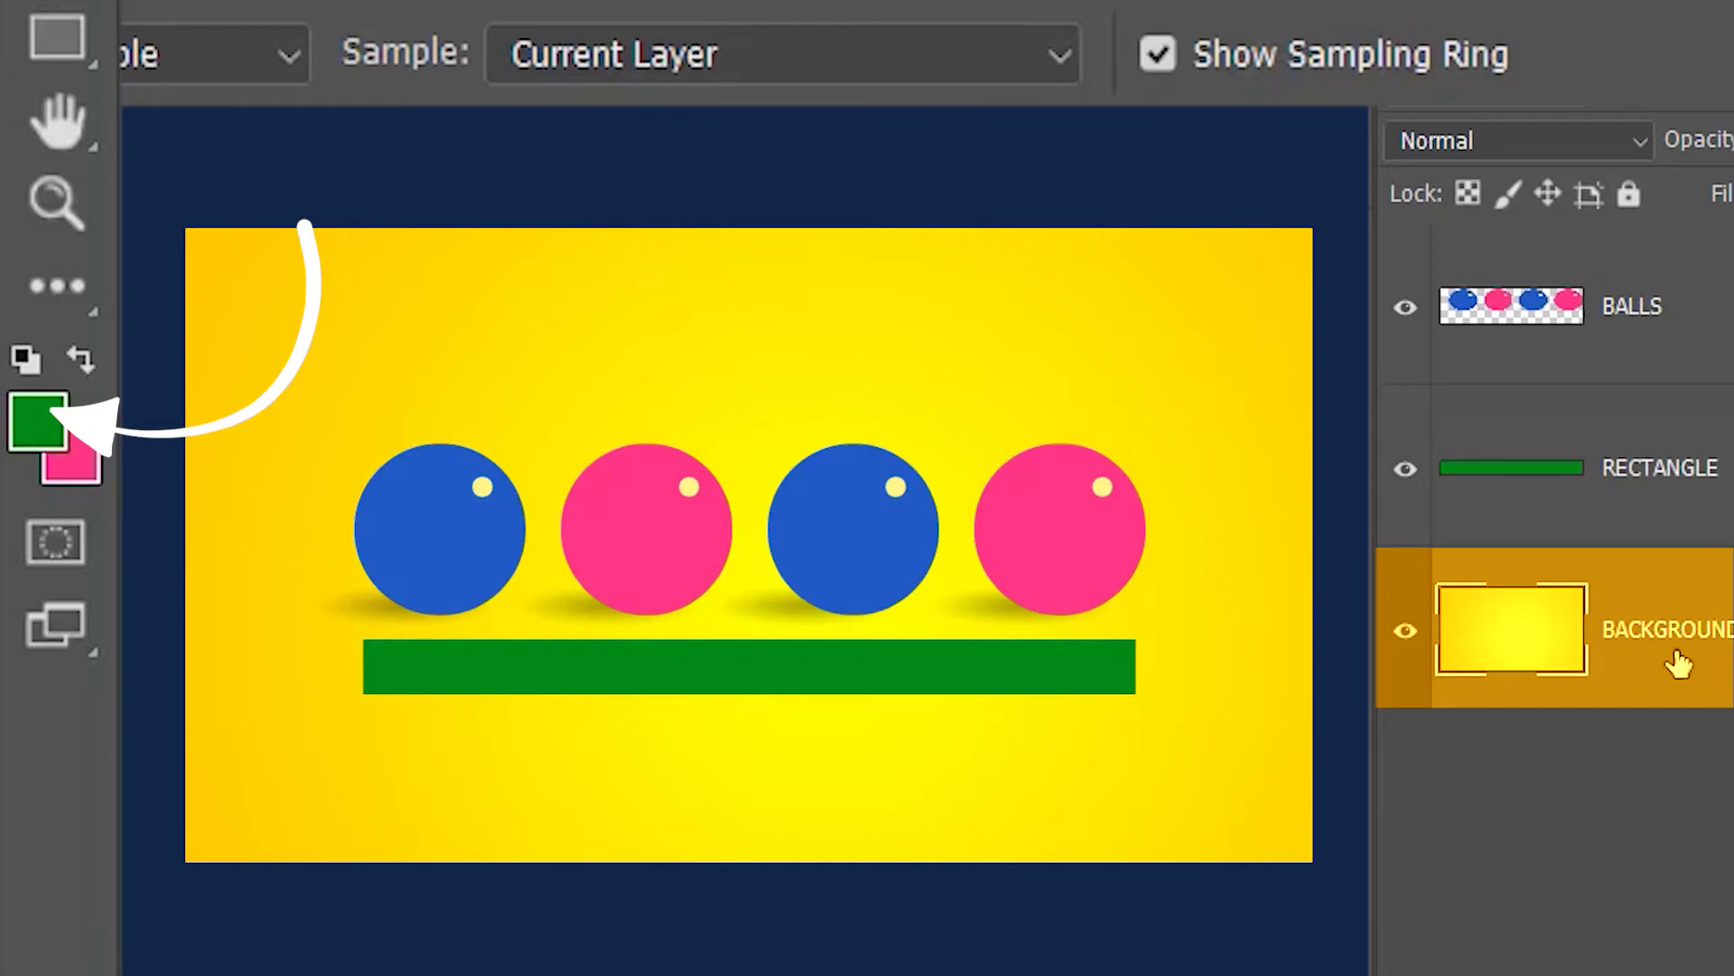
click(1050, 342)
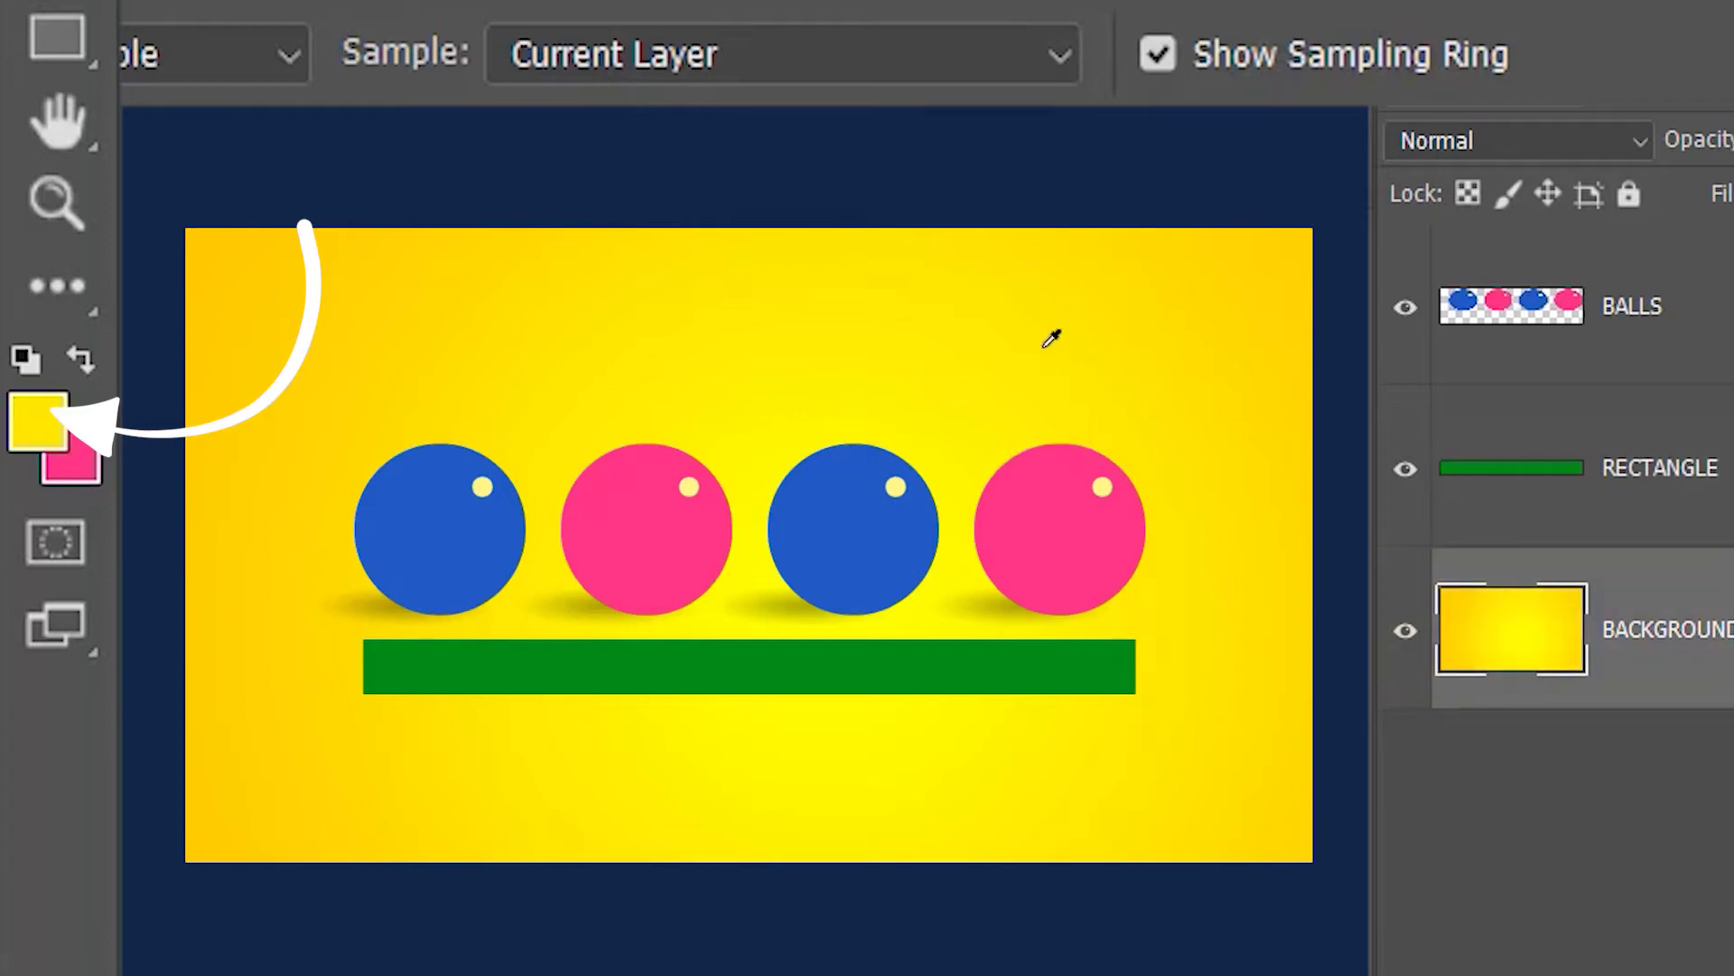
click(954, 45)
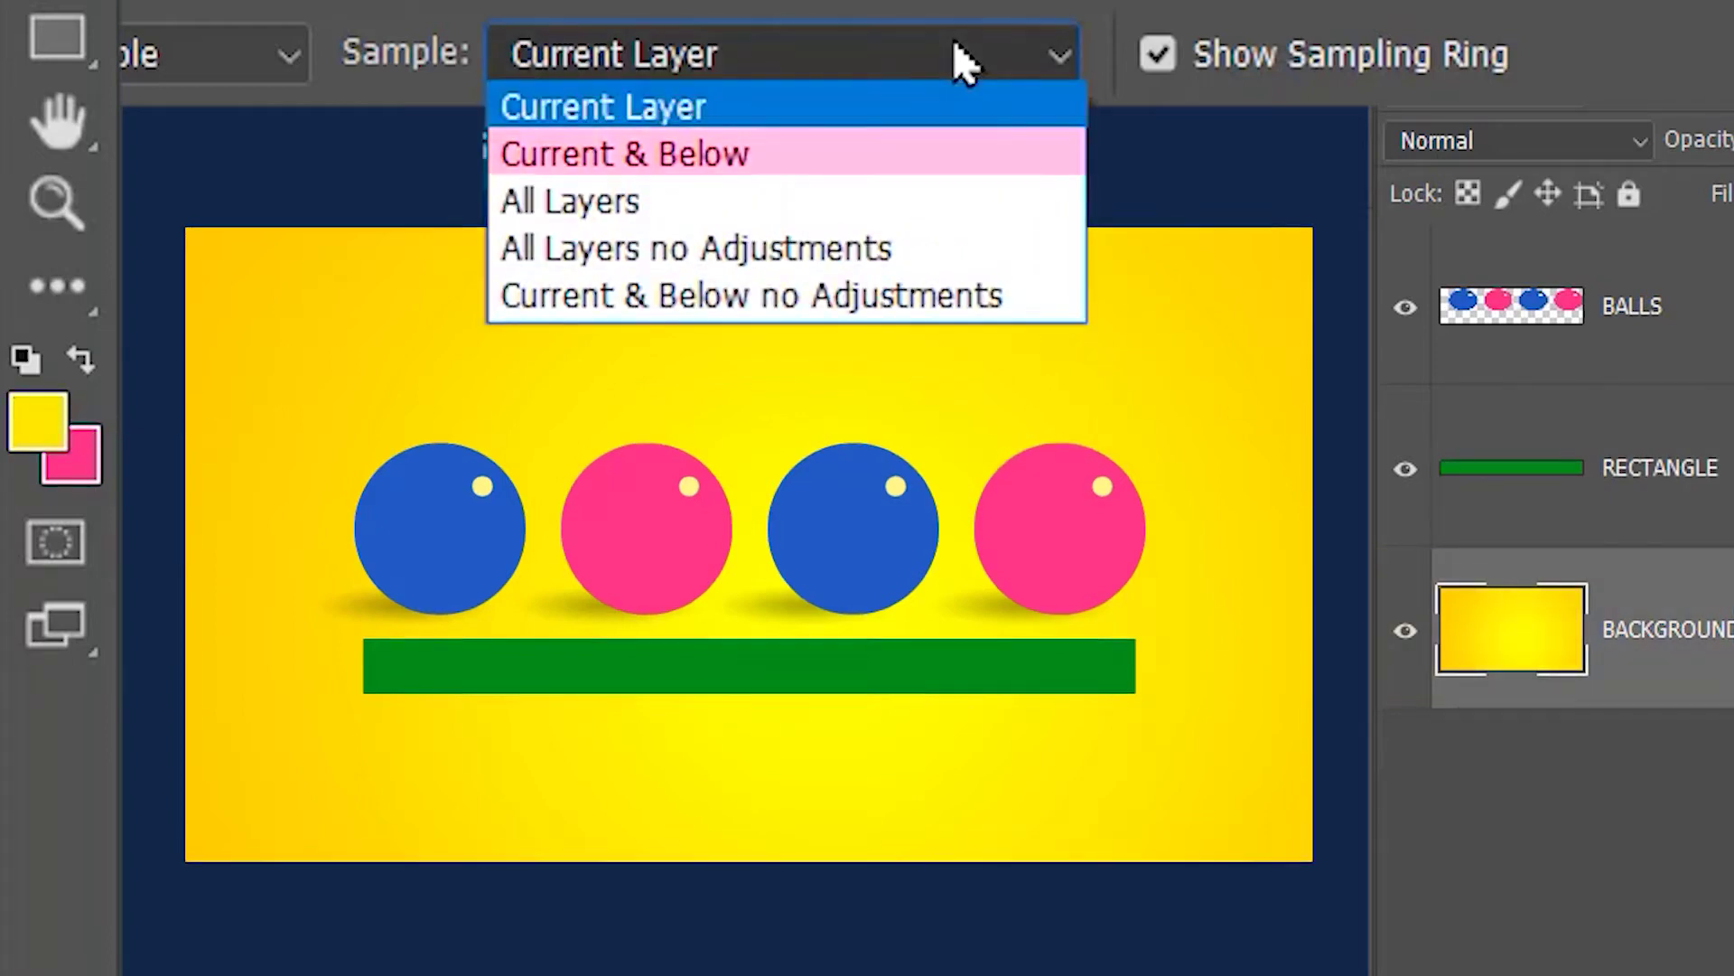
Set Sample to Current & Below and, with RECTANGLE active, pick green and yellow
click(911, 159)
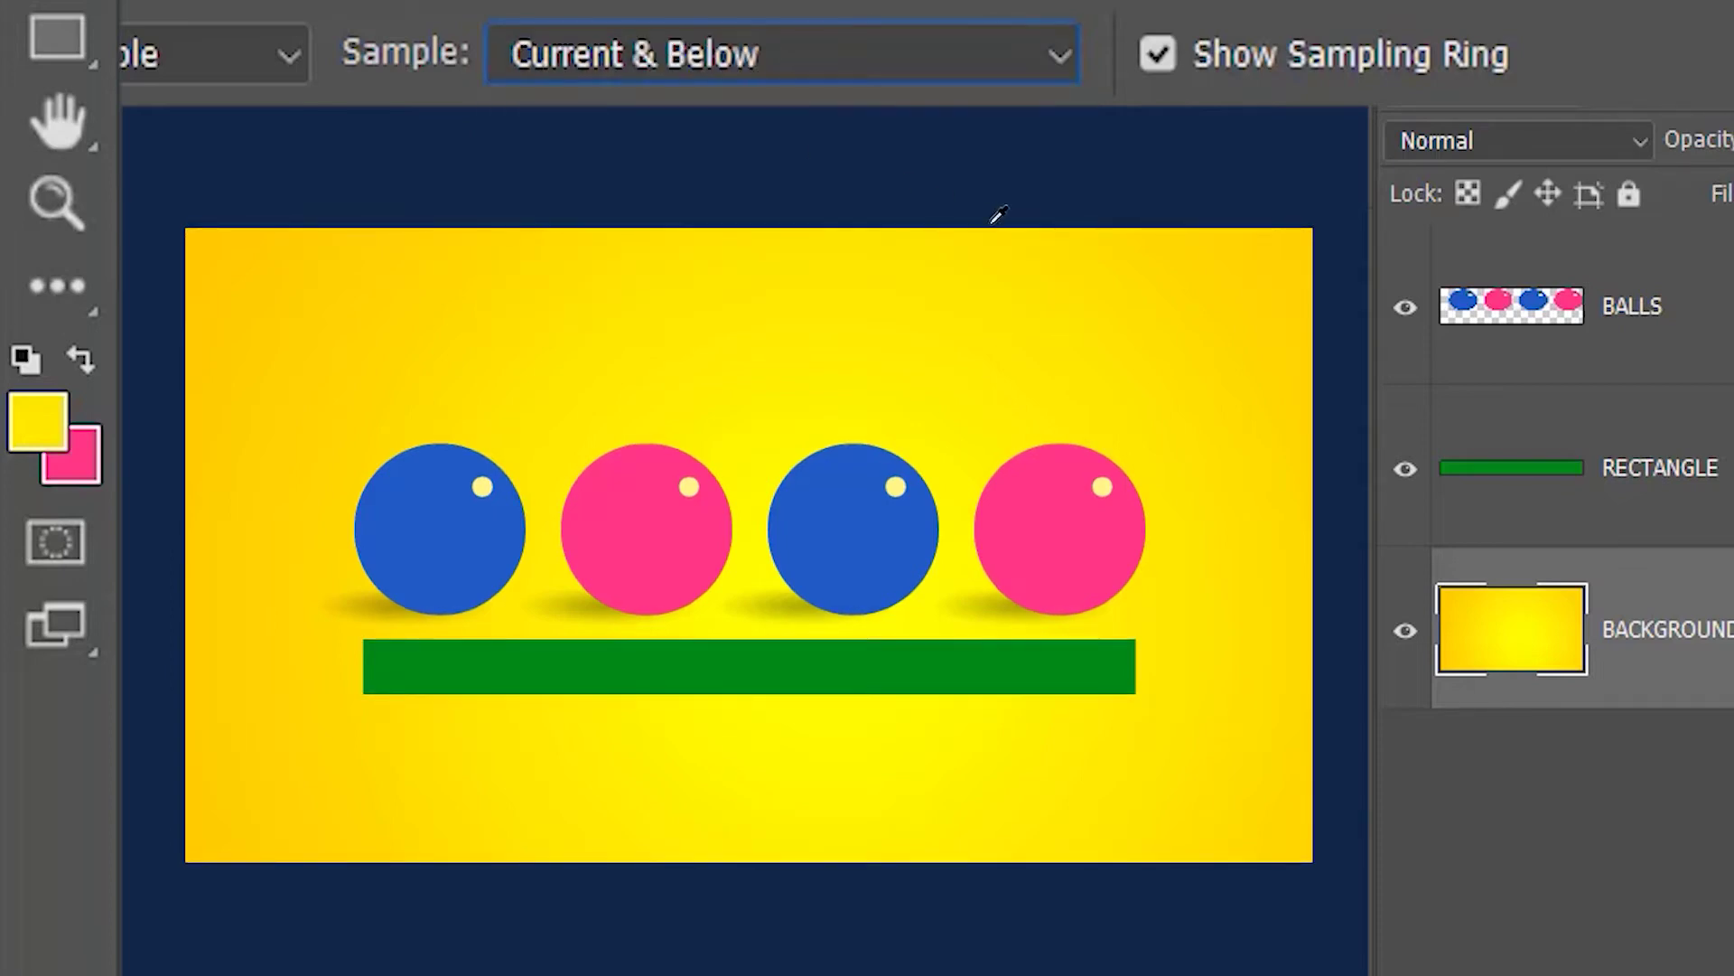
click(1448, 472)
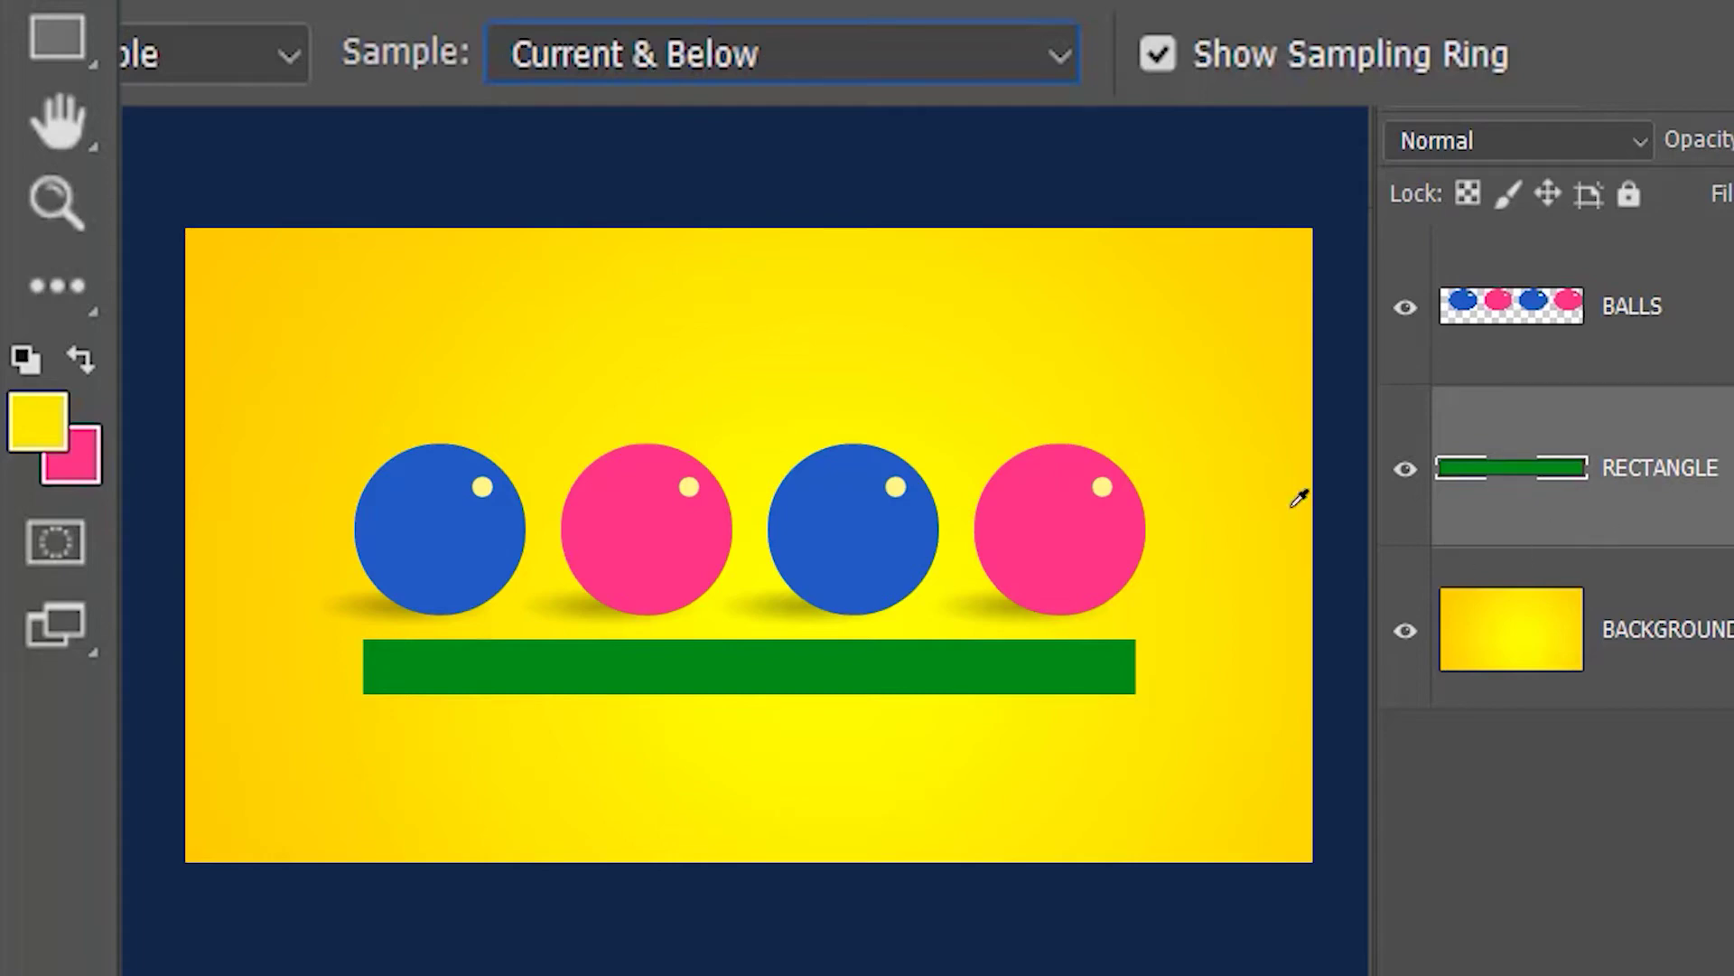
click(999, 660)
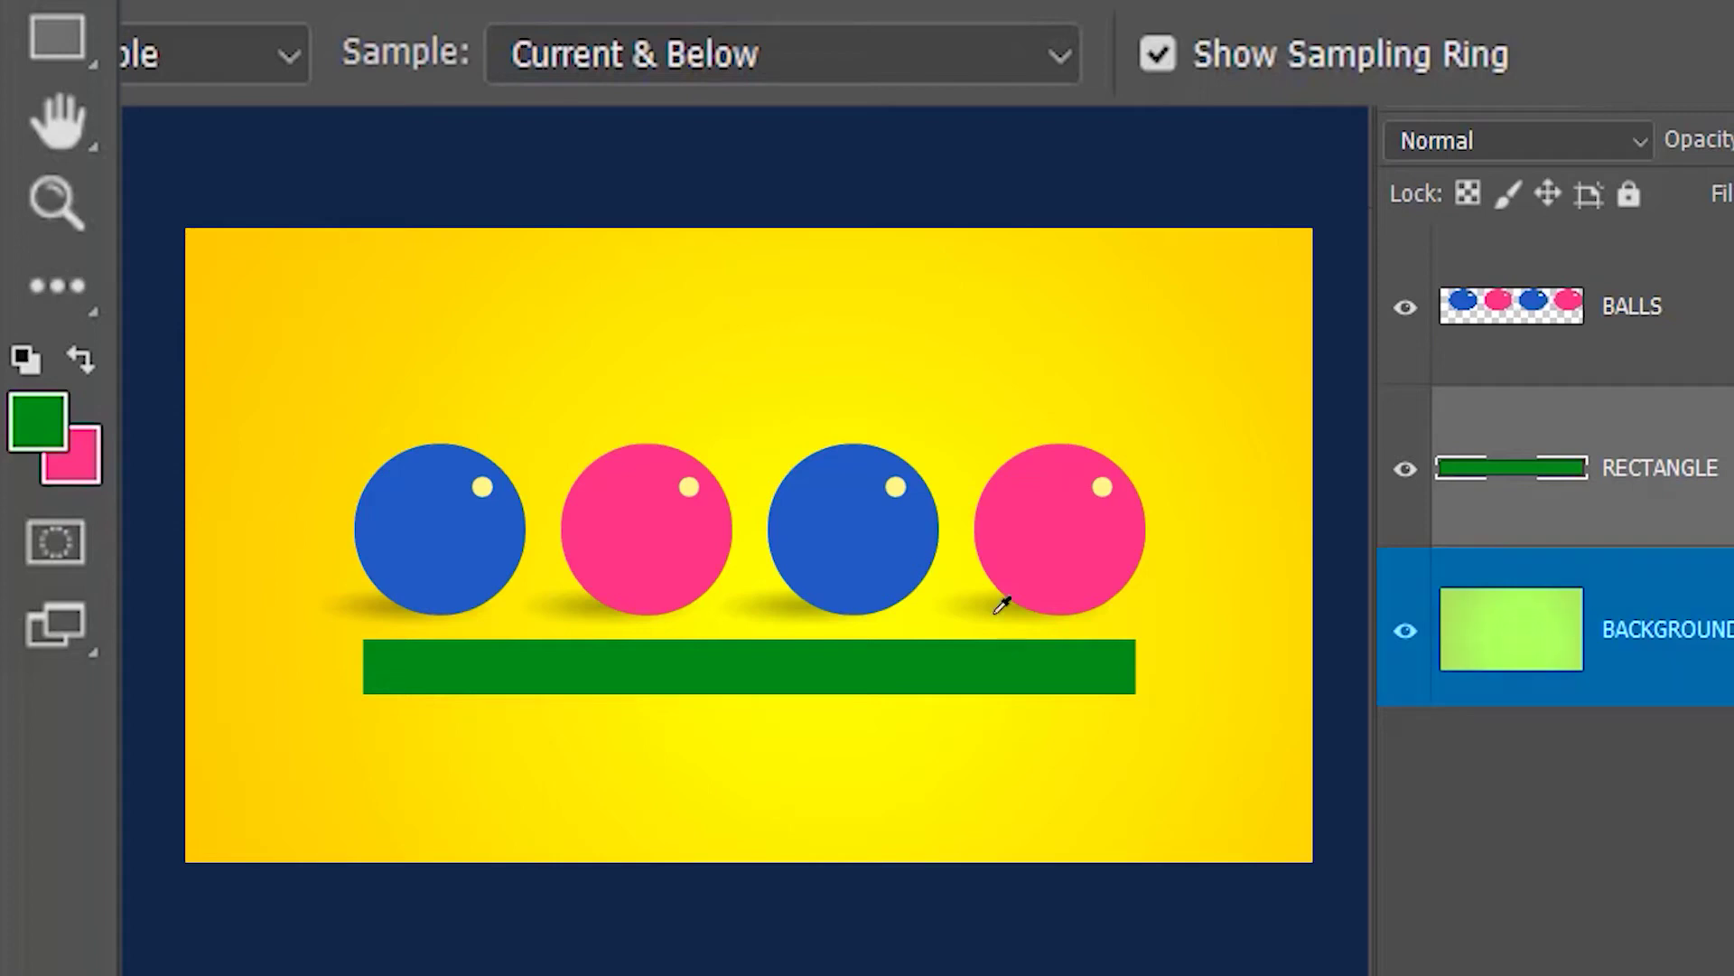
click(982, 360)
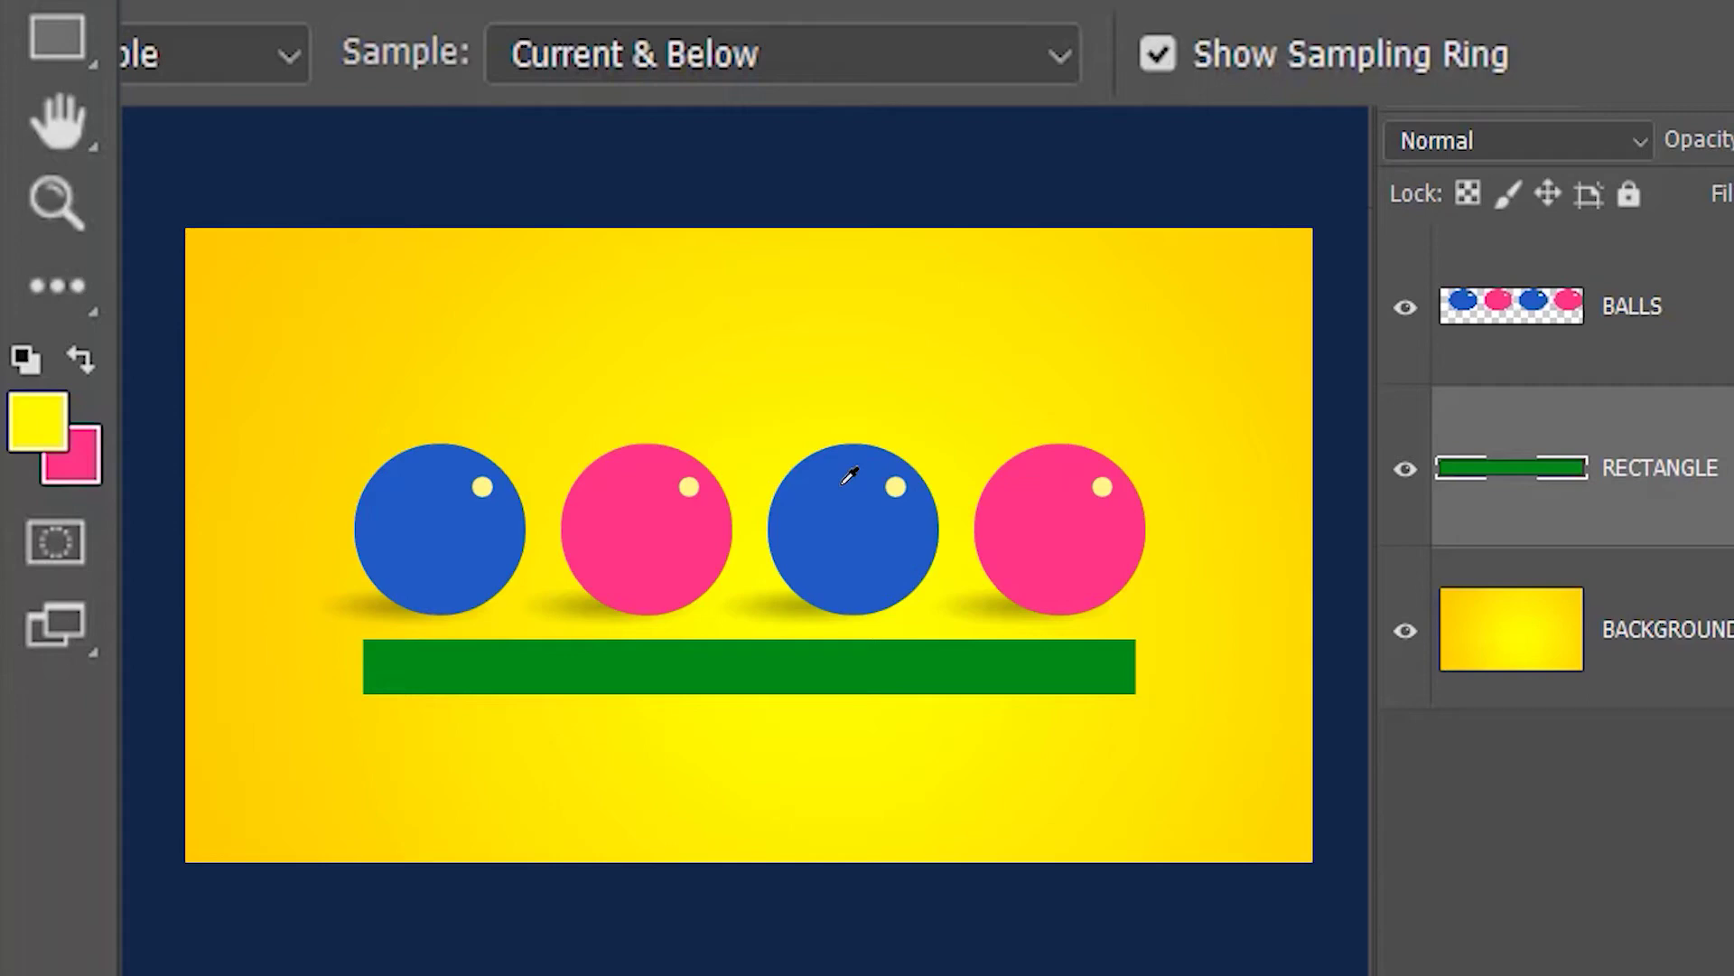
Sample the green bar, yellow background and pink ball under Current & Below
click(873, 661)
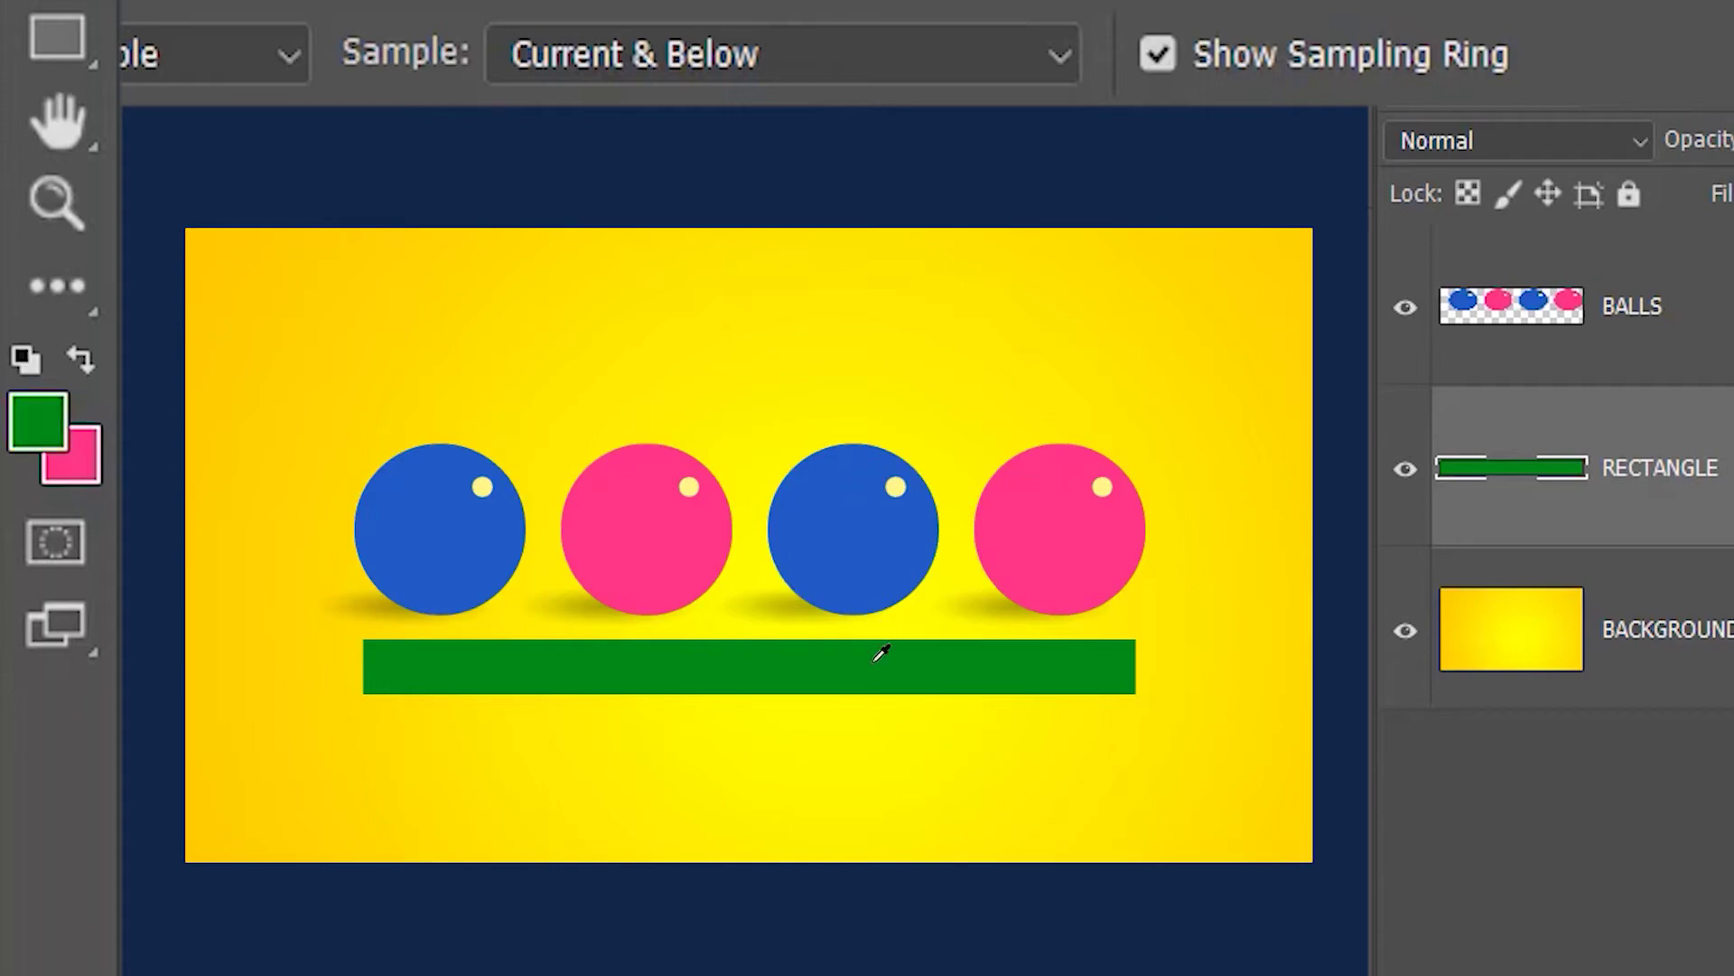
click(815, 755)
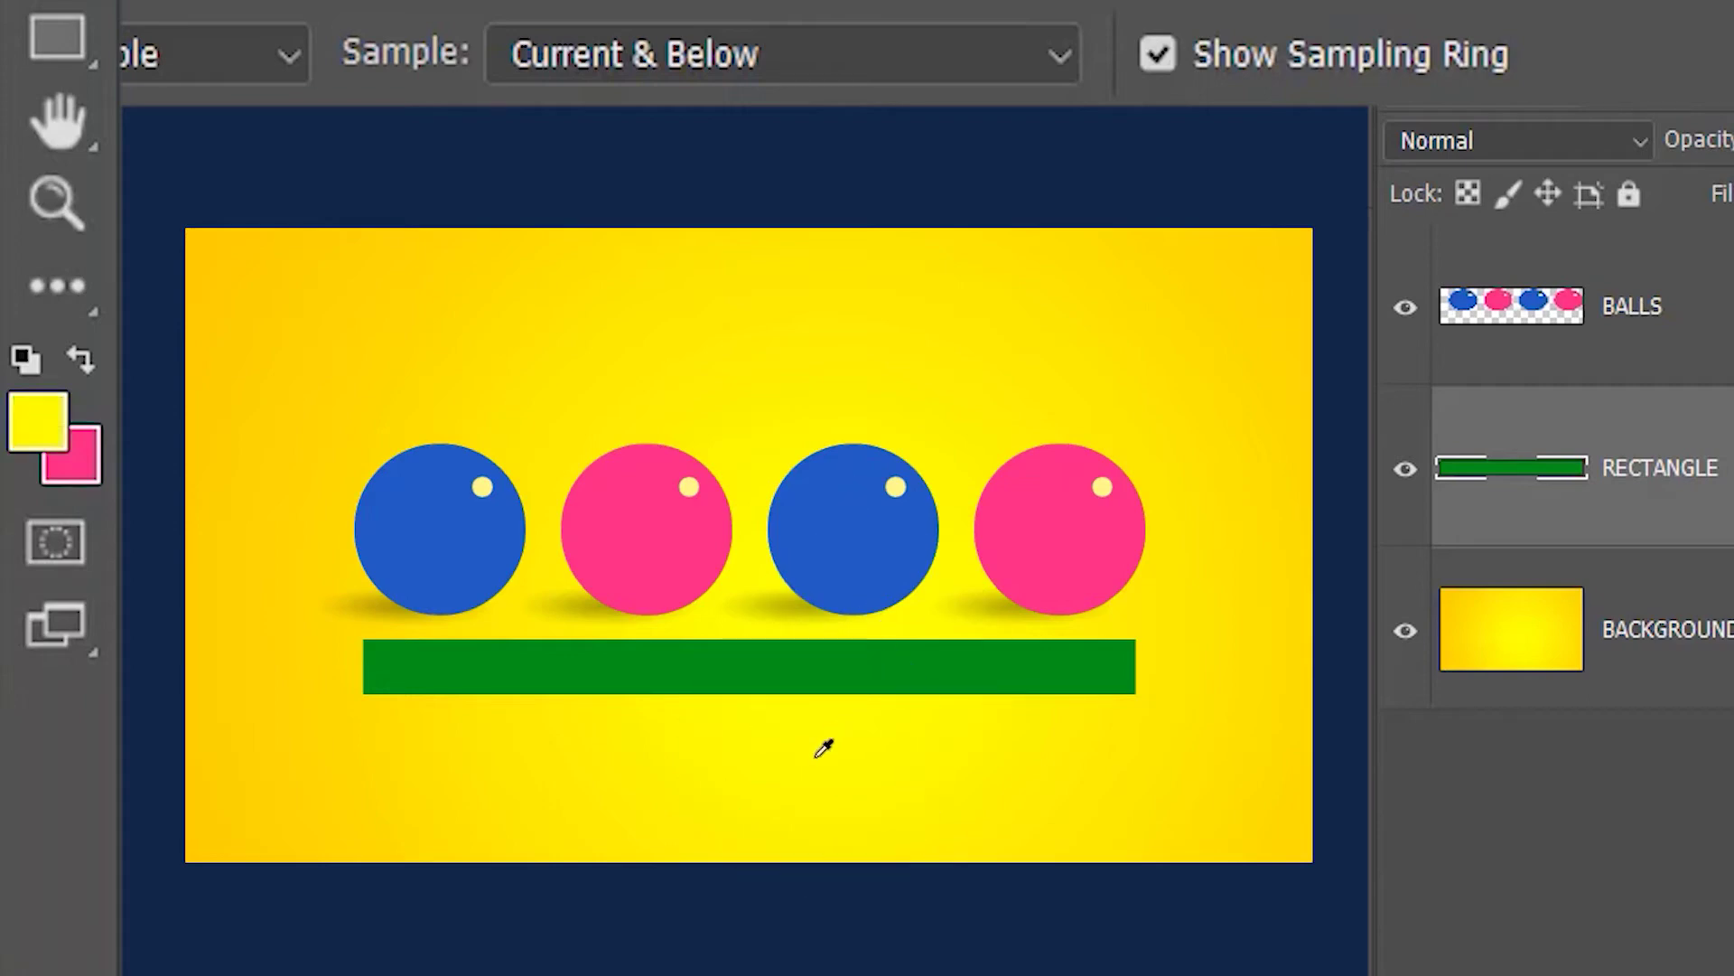
alt+click(651, 515)
click(949, 62)
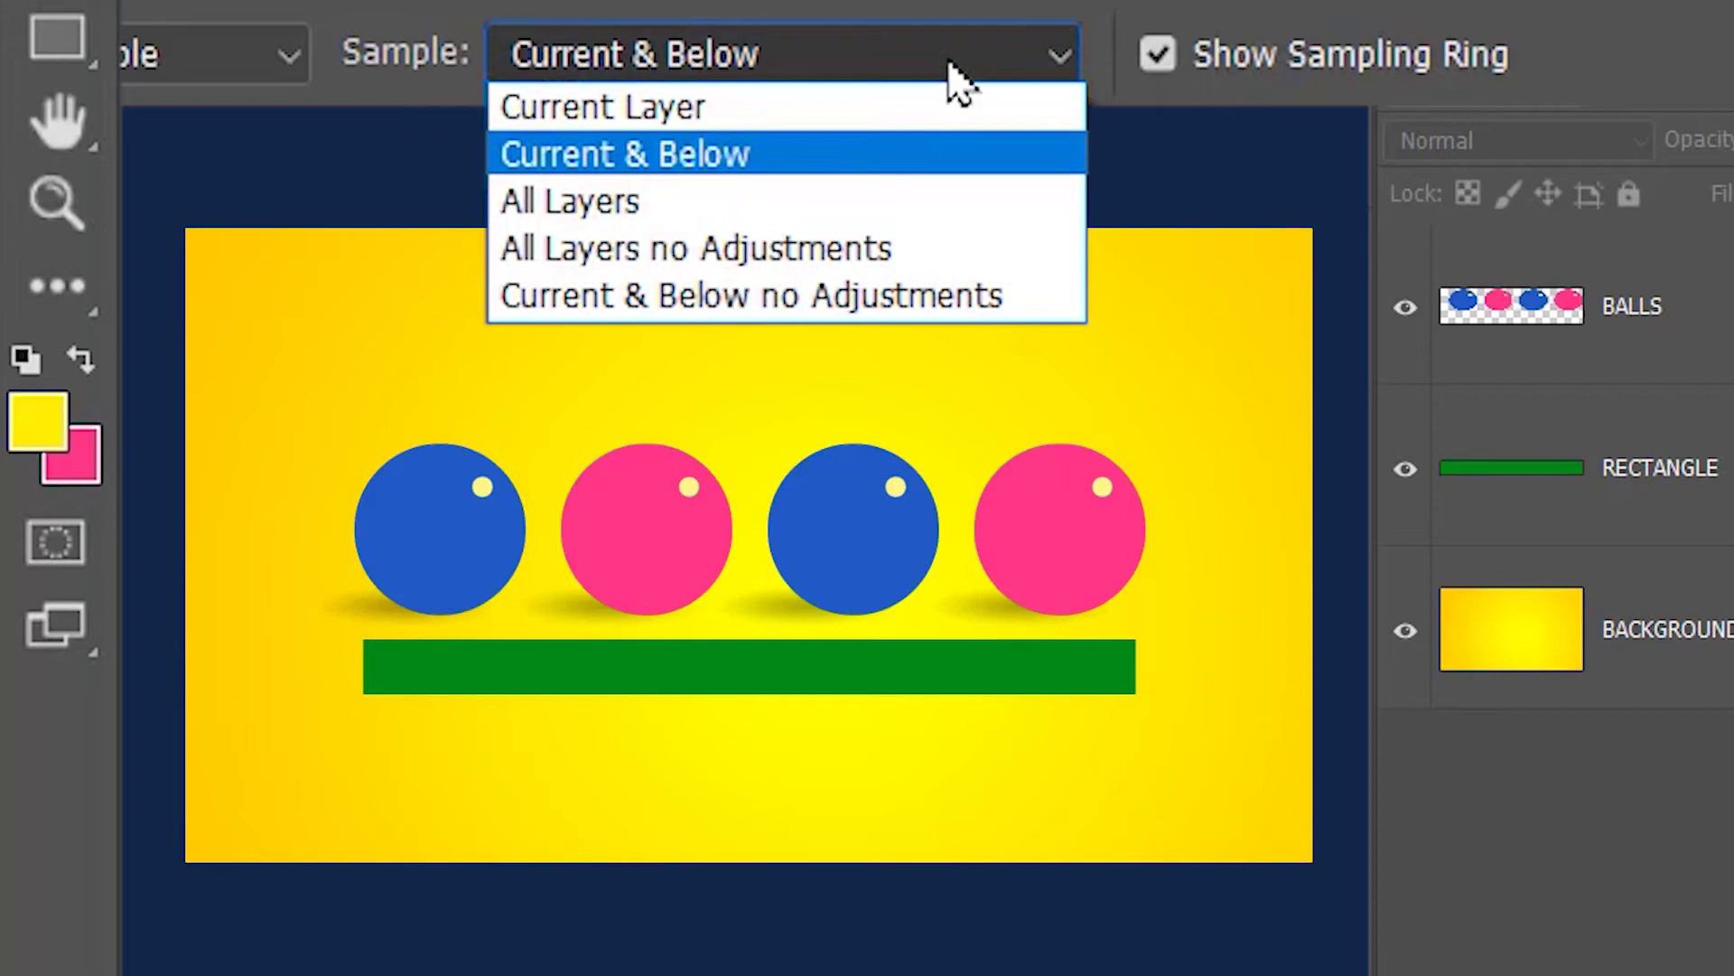
Set Sample to All Layers no Adjustments and add an Invert adjustment layer
click(921, 246)
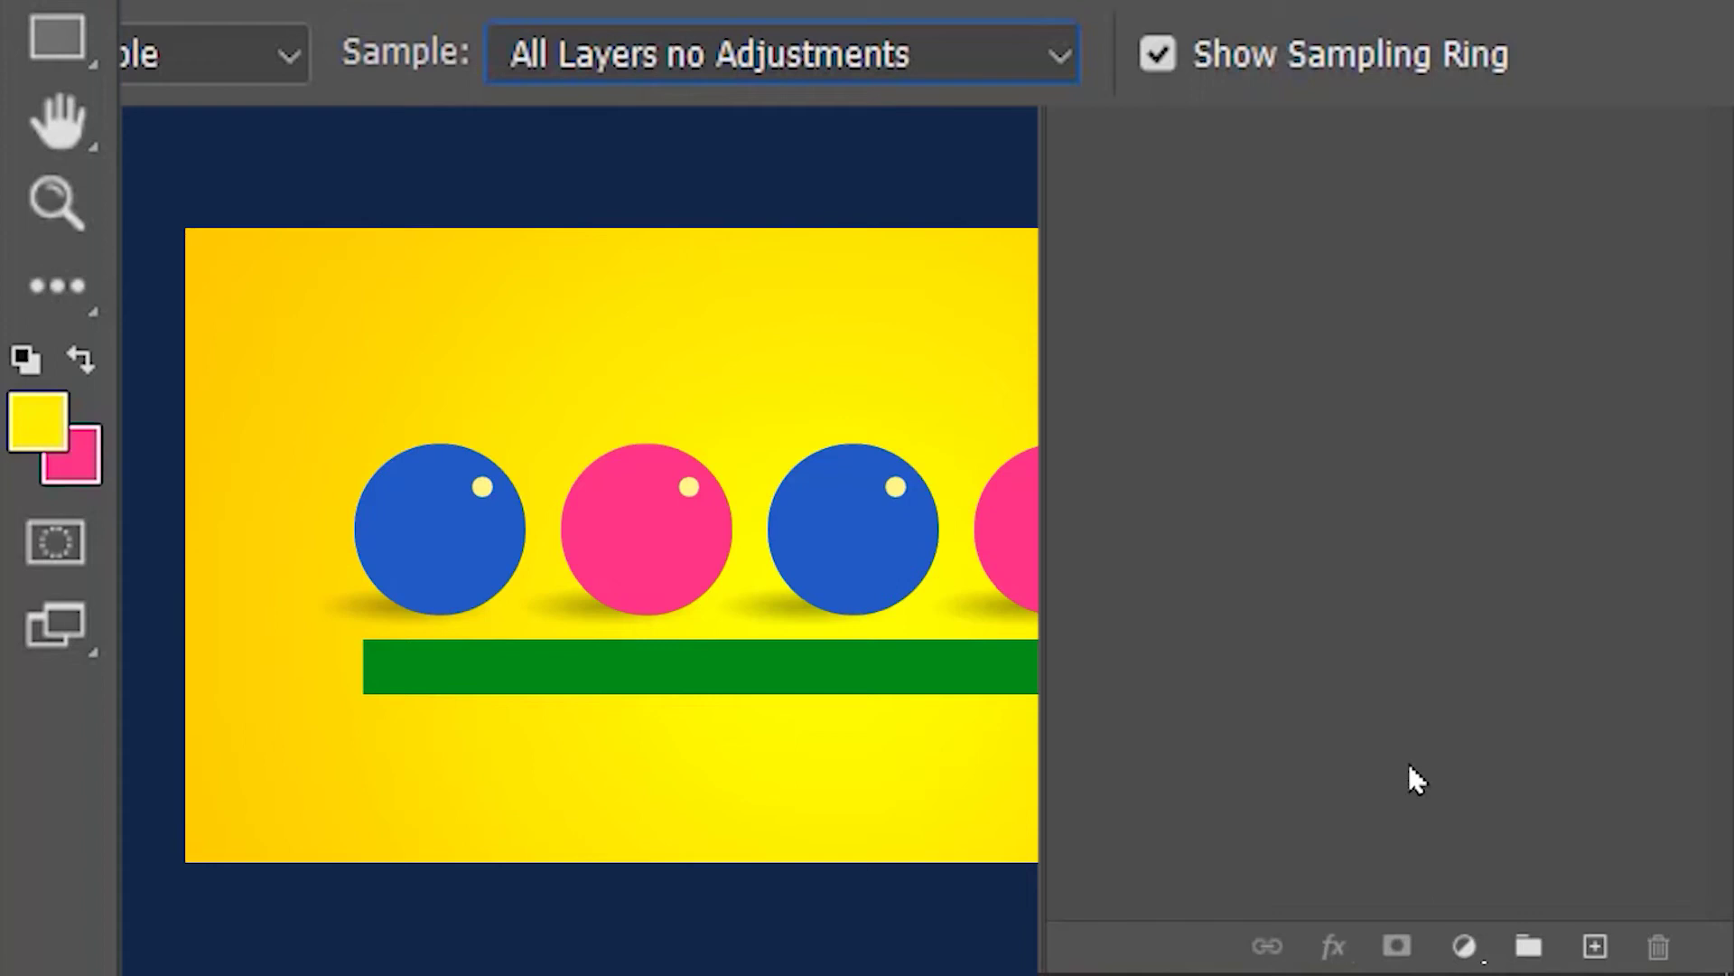
click(1465, 946)
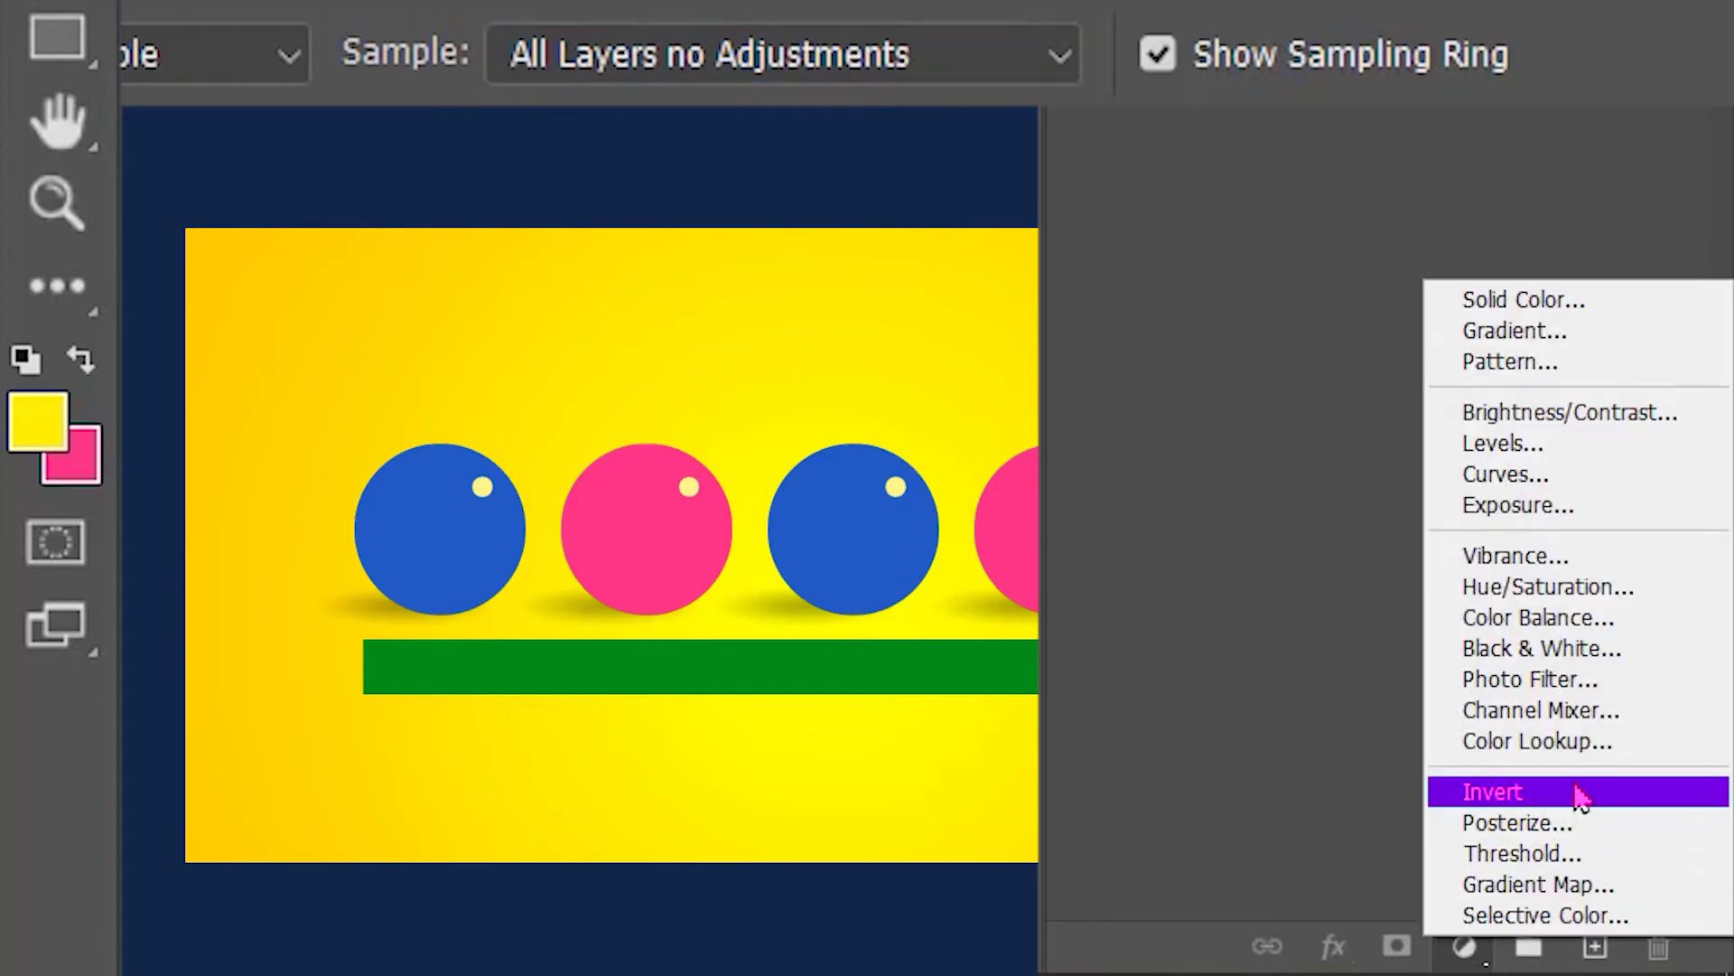
click(1549, 794)
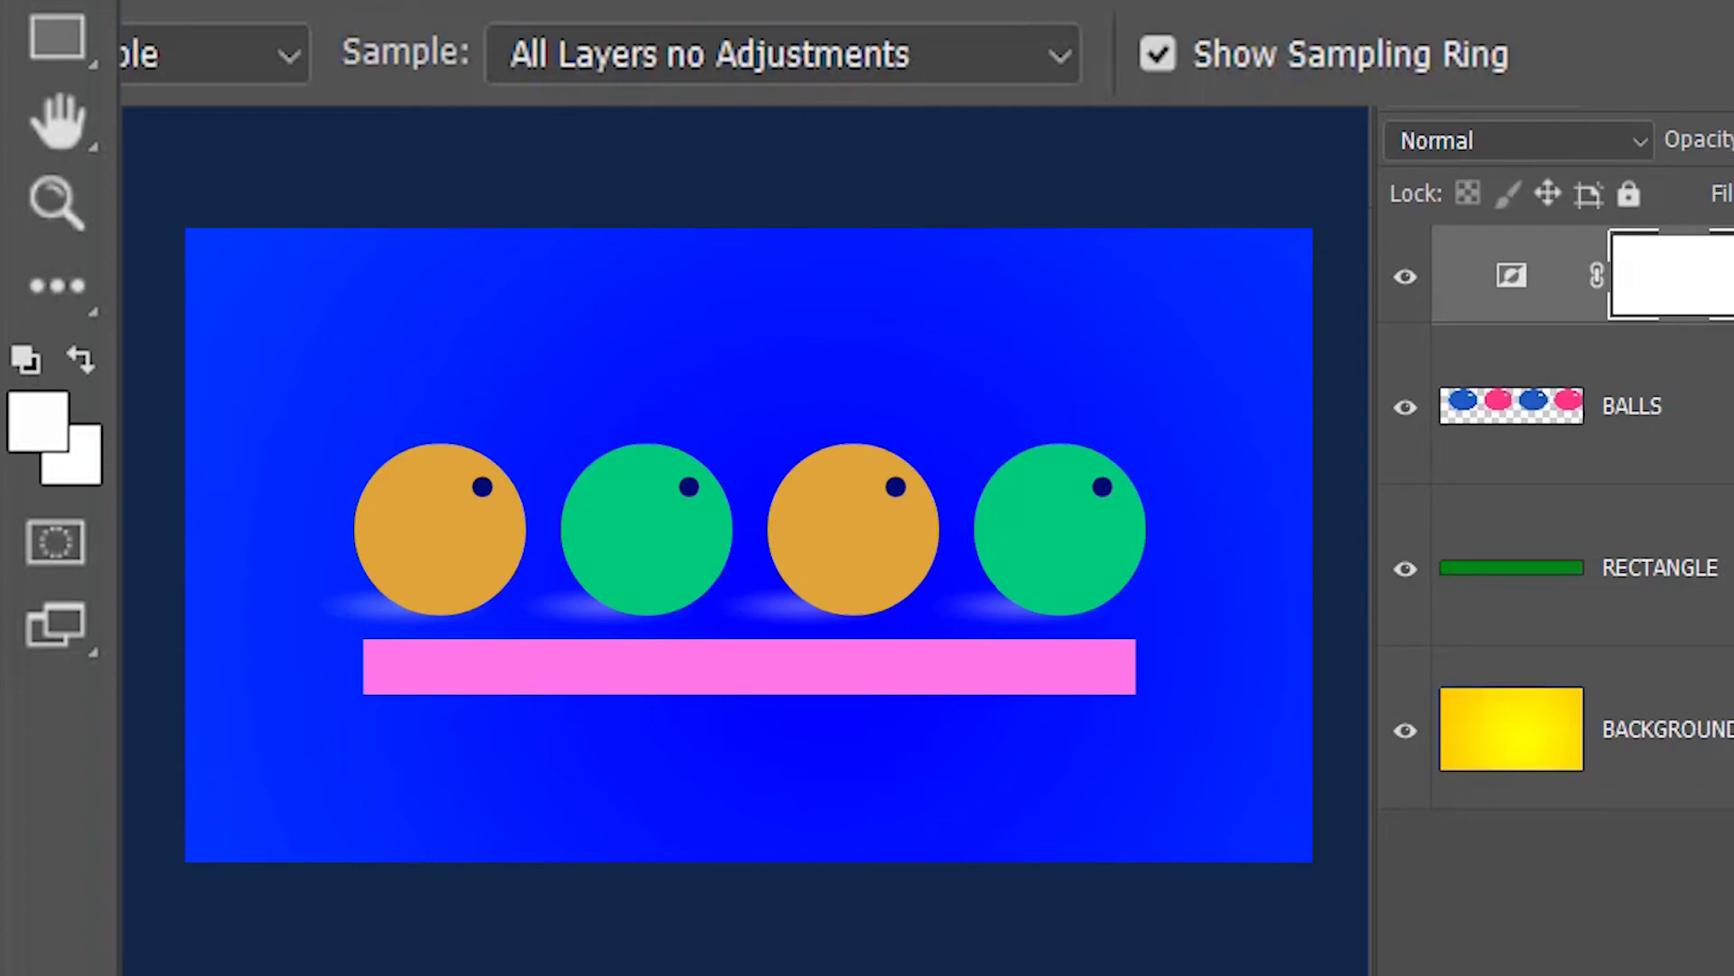
click(1406, 288)
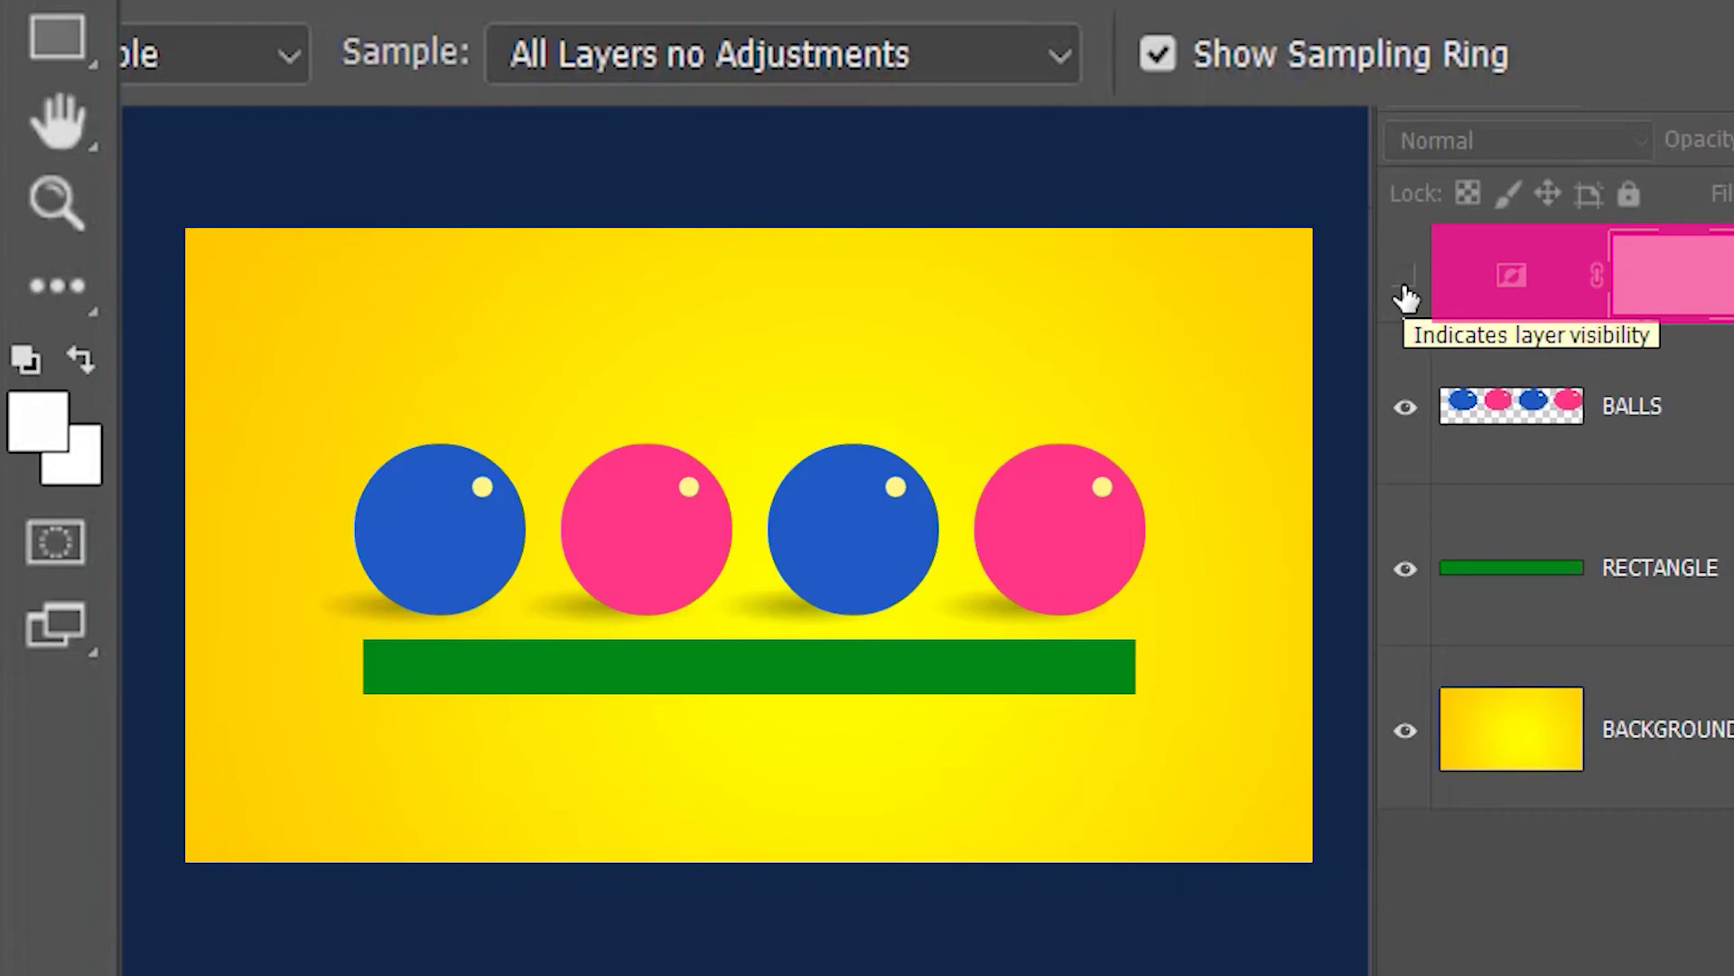
click(1405, 287)
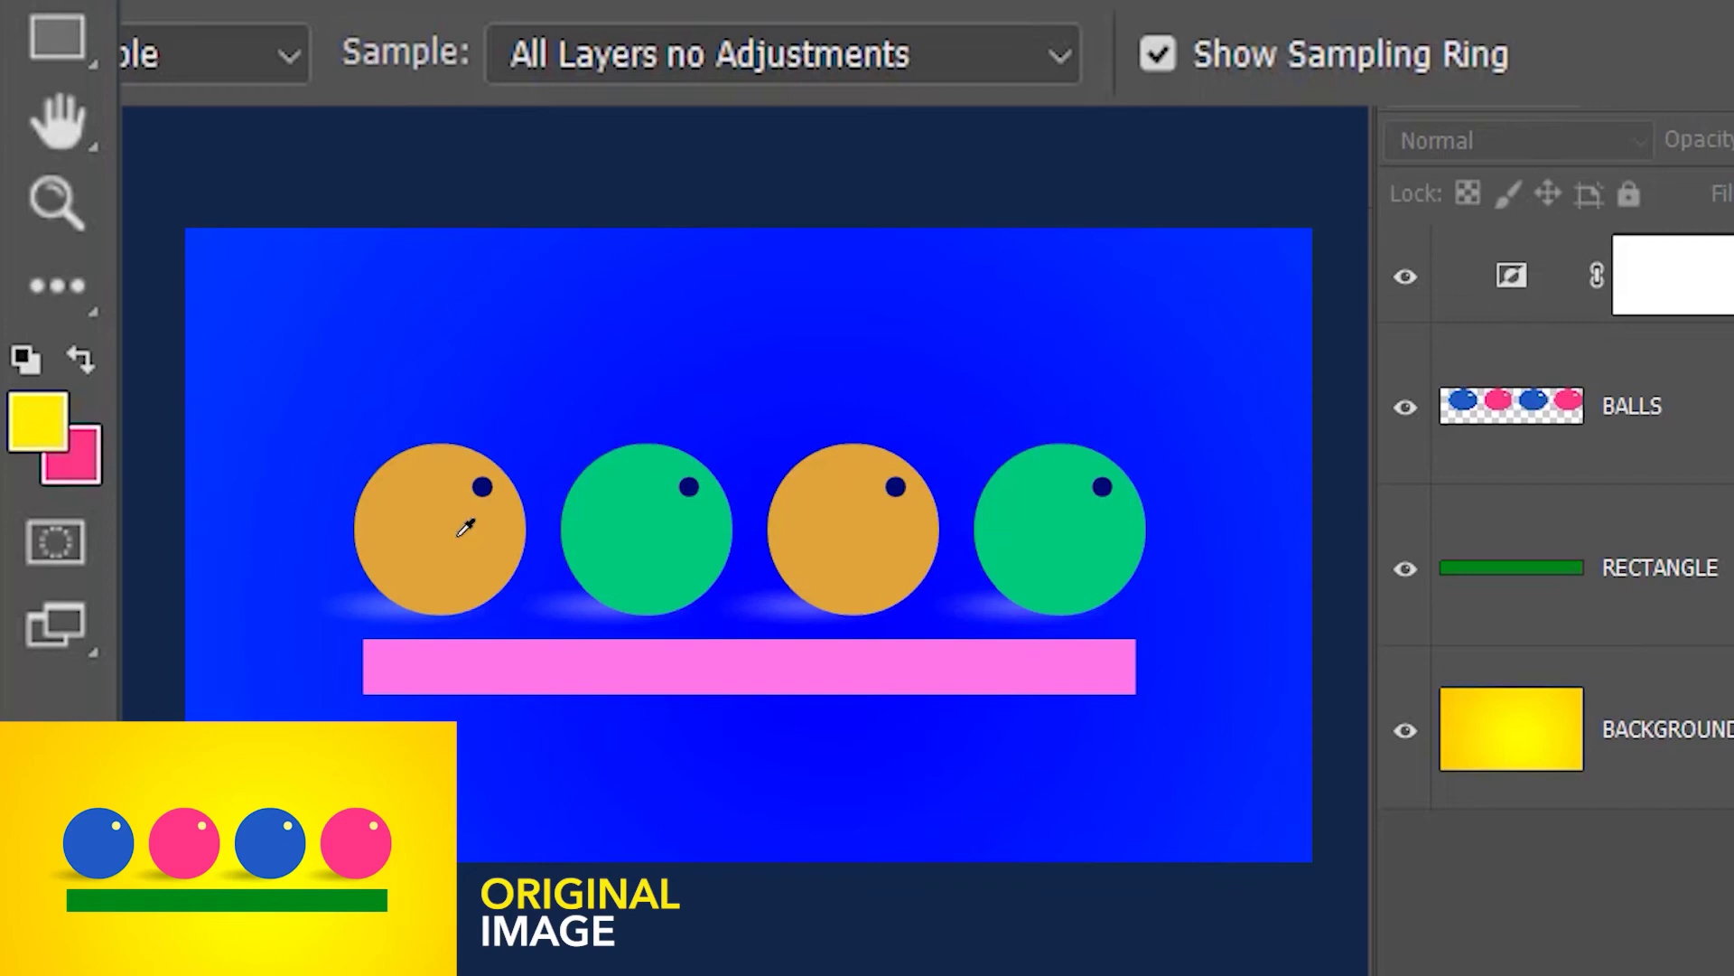
Sample the orange ball, green ball, pink bar and blue background to get their original colours
click(465, 533)
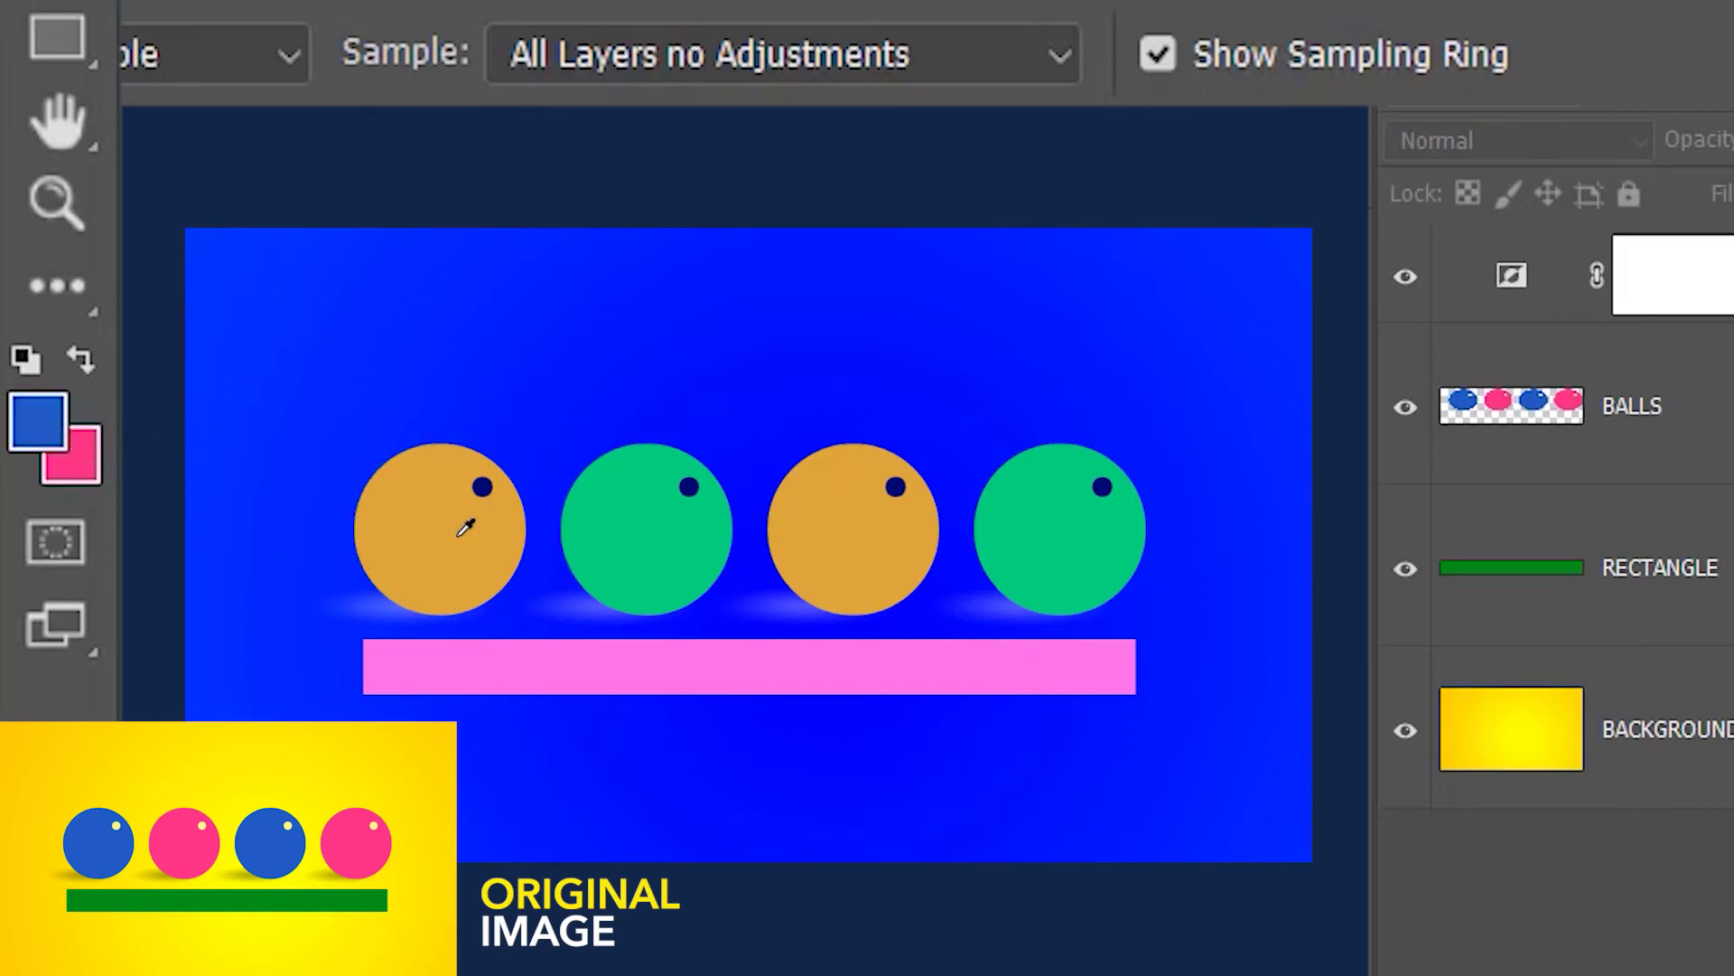
click(653, 518)
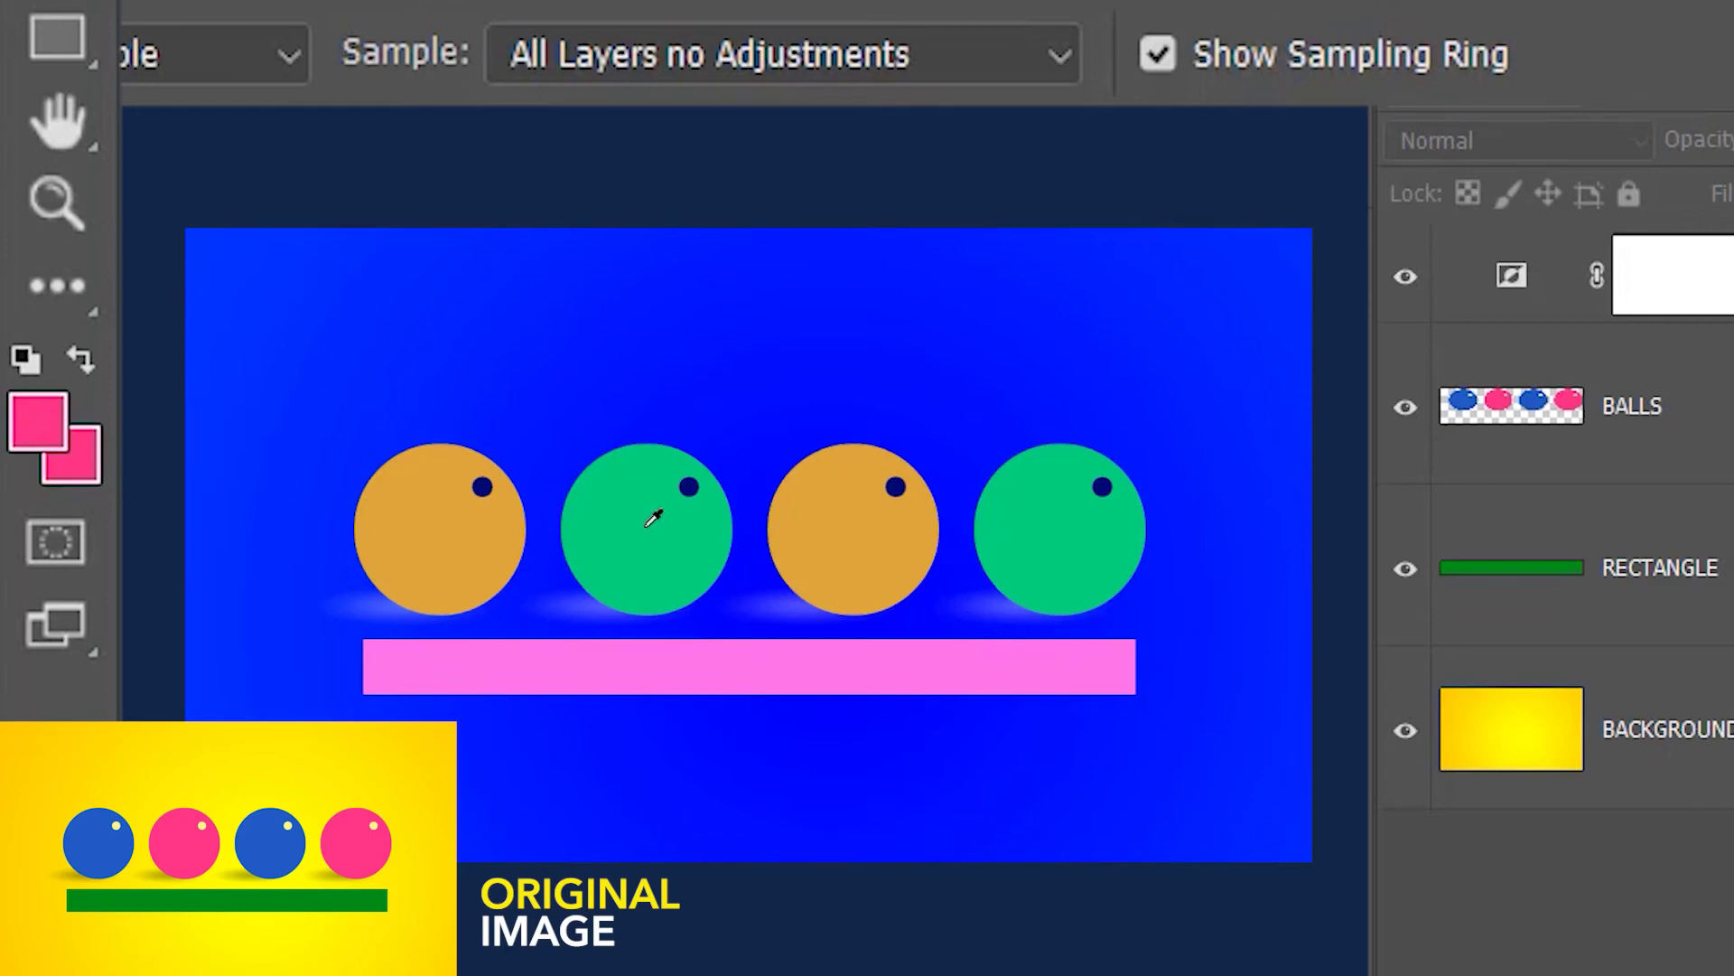
click(651, 657)
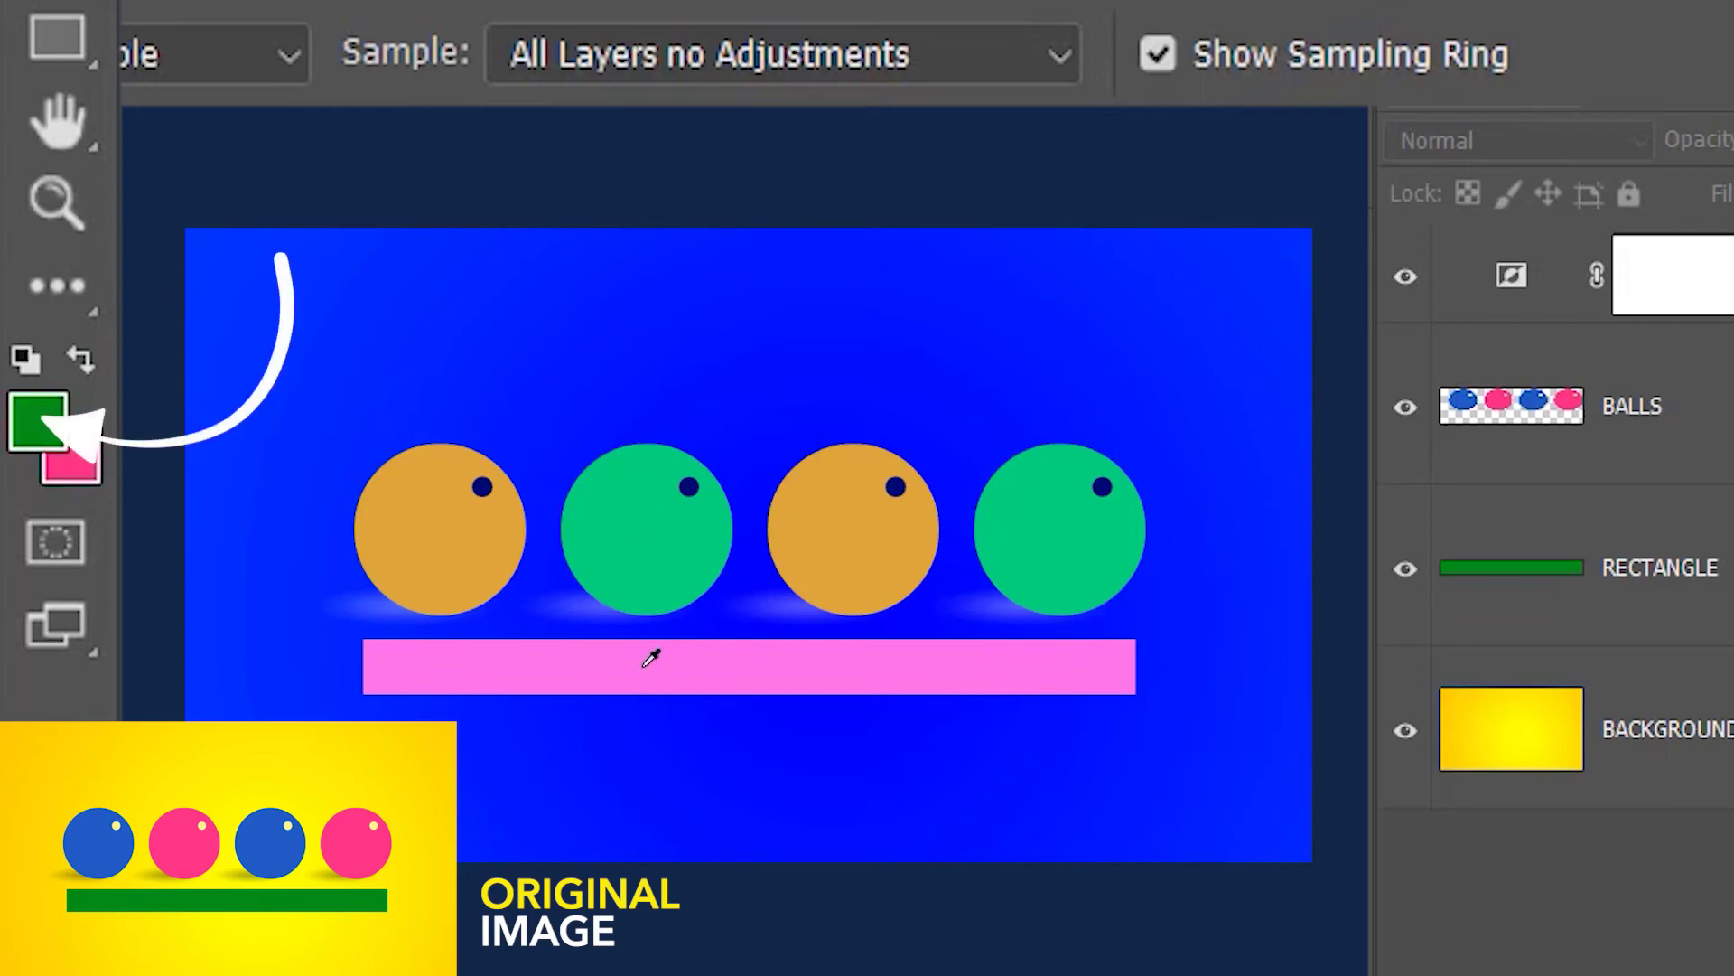
click(621, 334)
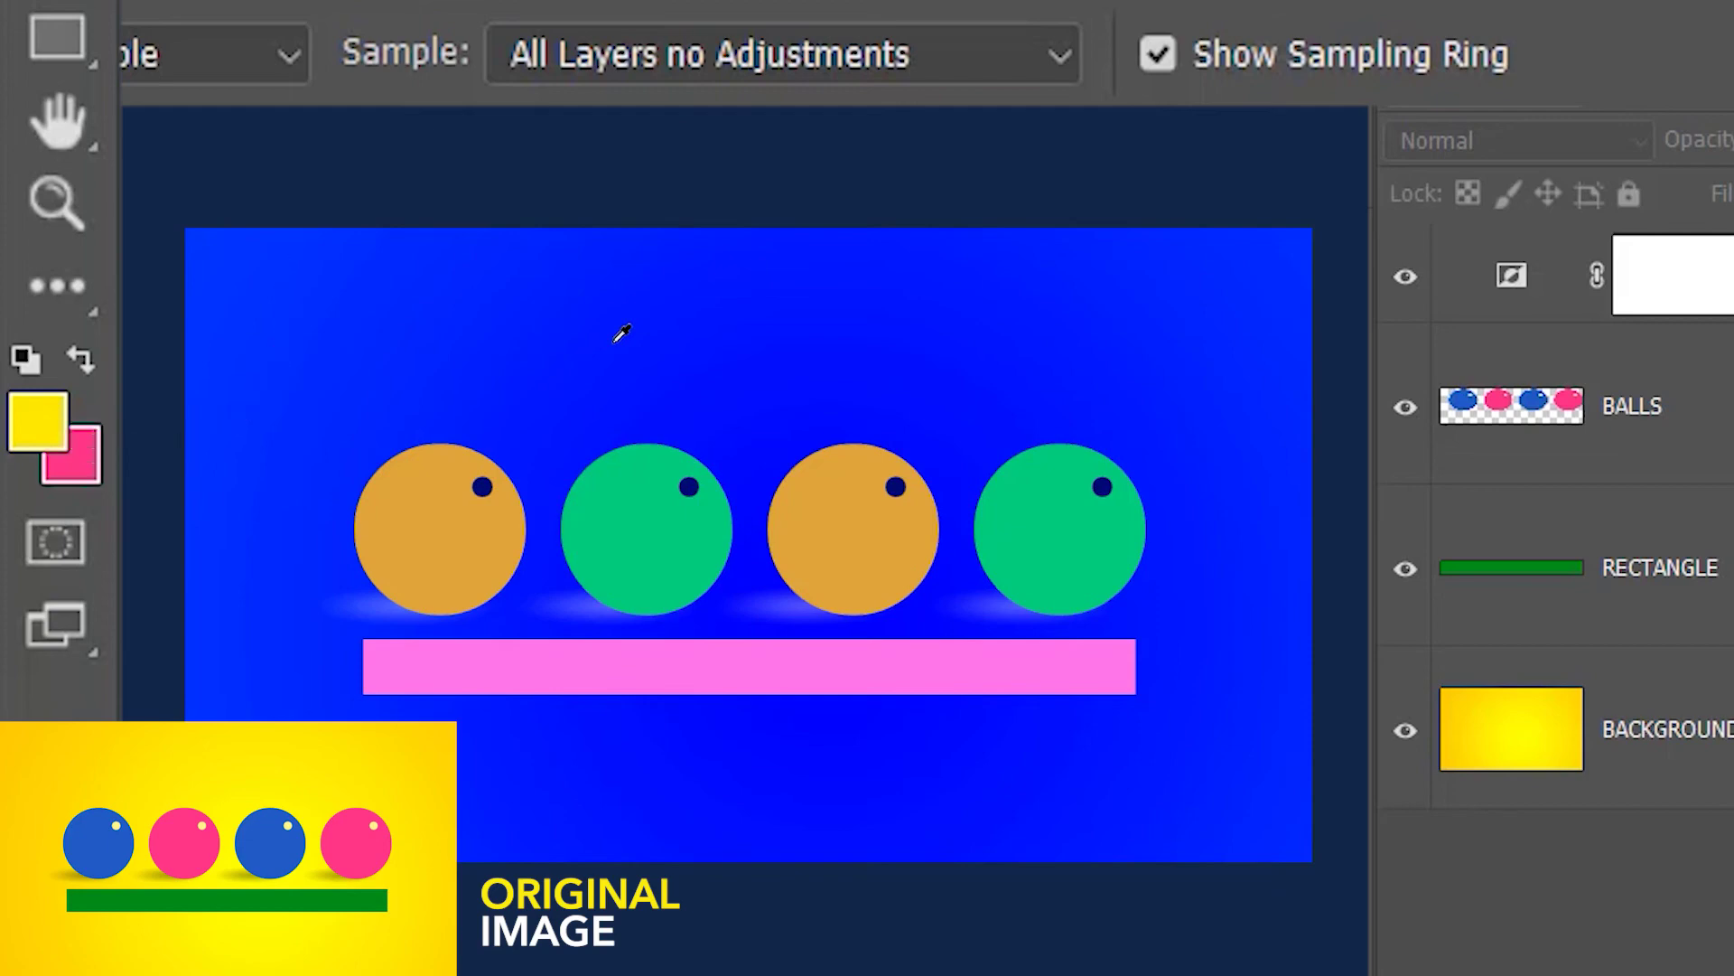
click(941, 52)
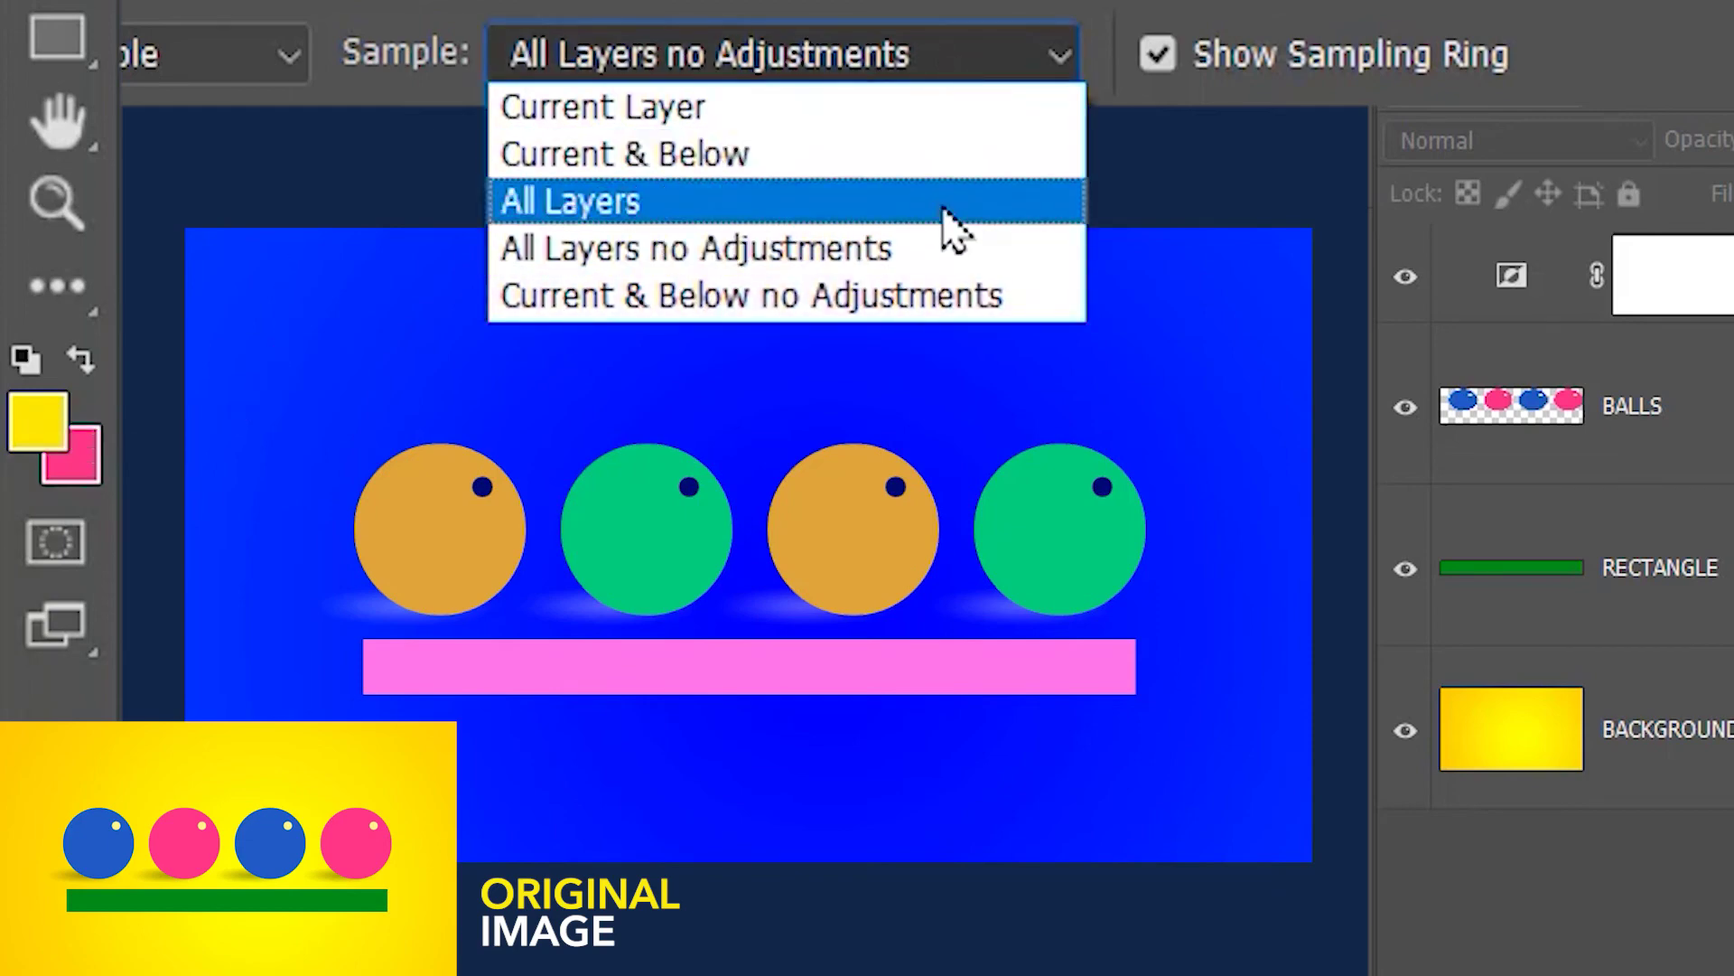
Sample Current & Below no Adjustments on RECTANGLE, picking the bar's original green and yellow background
click(941, 296)
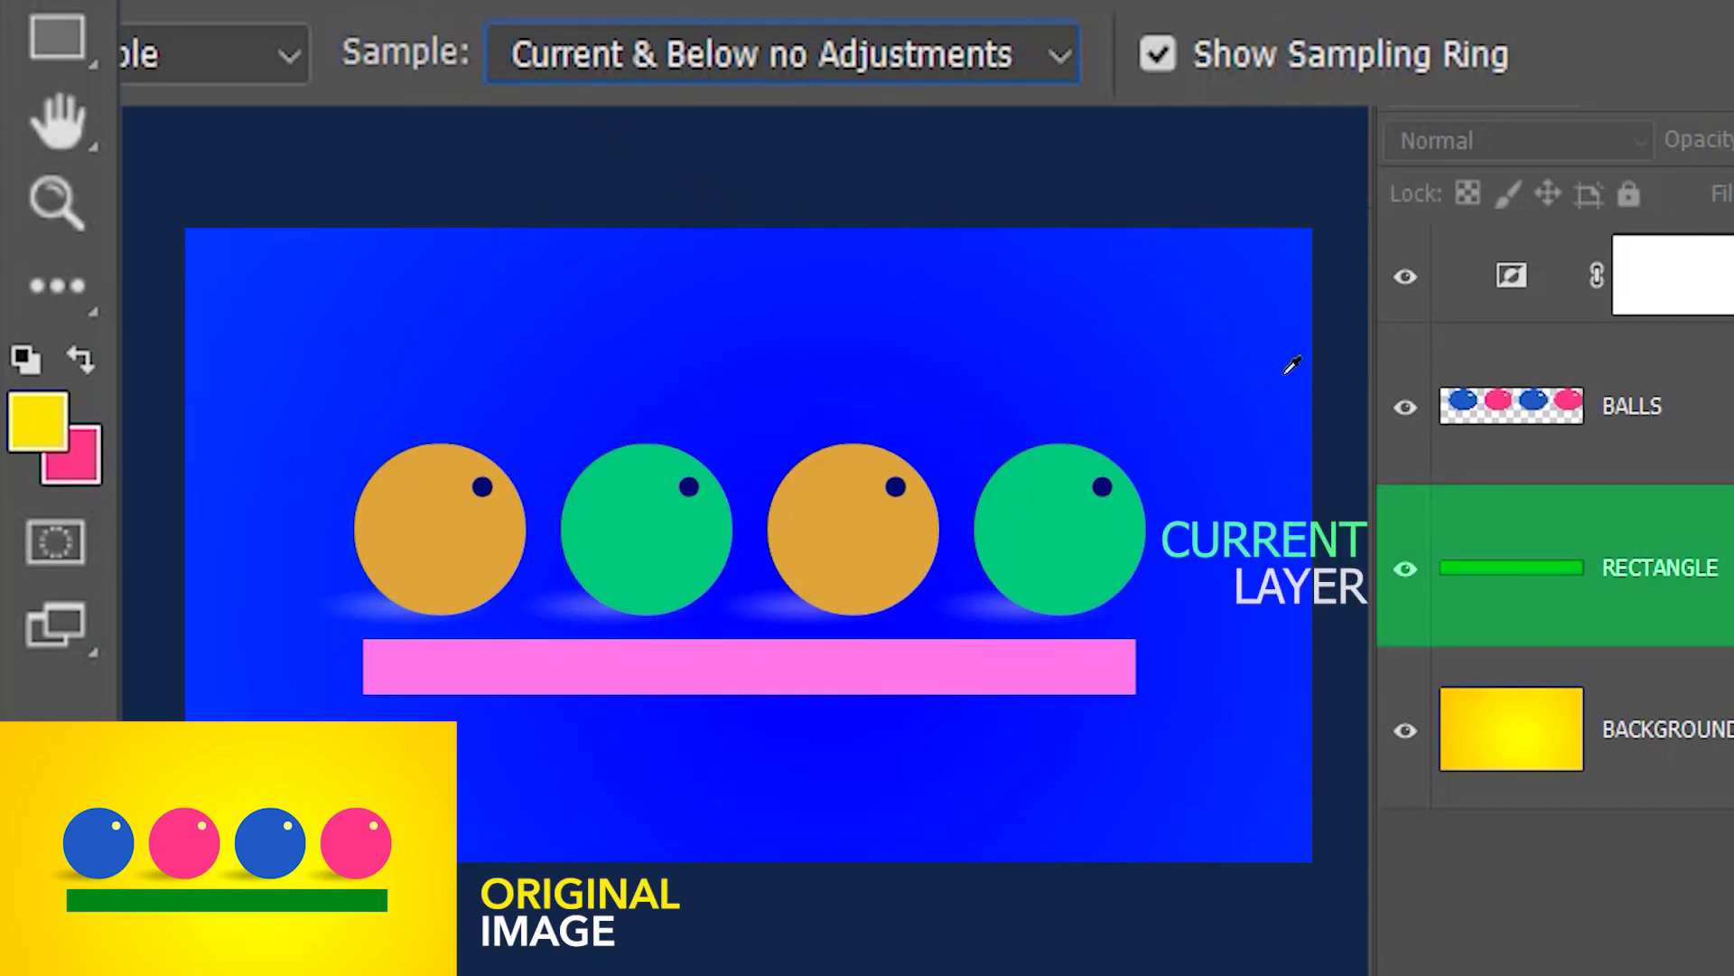
click(1622, 603)
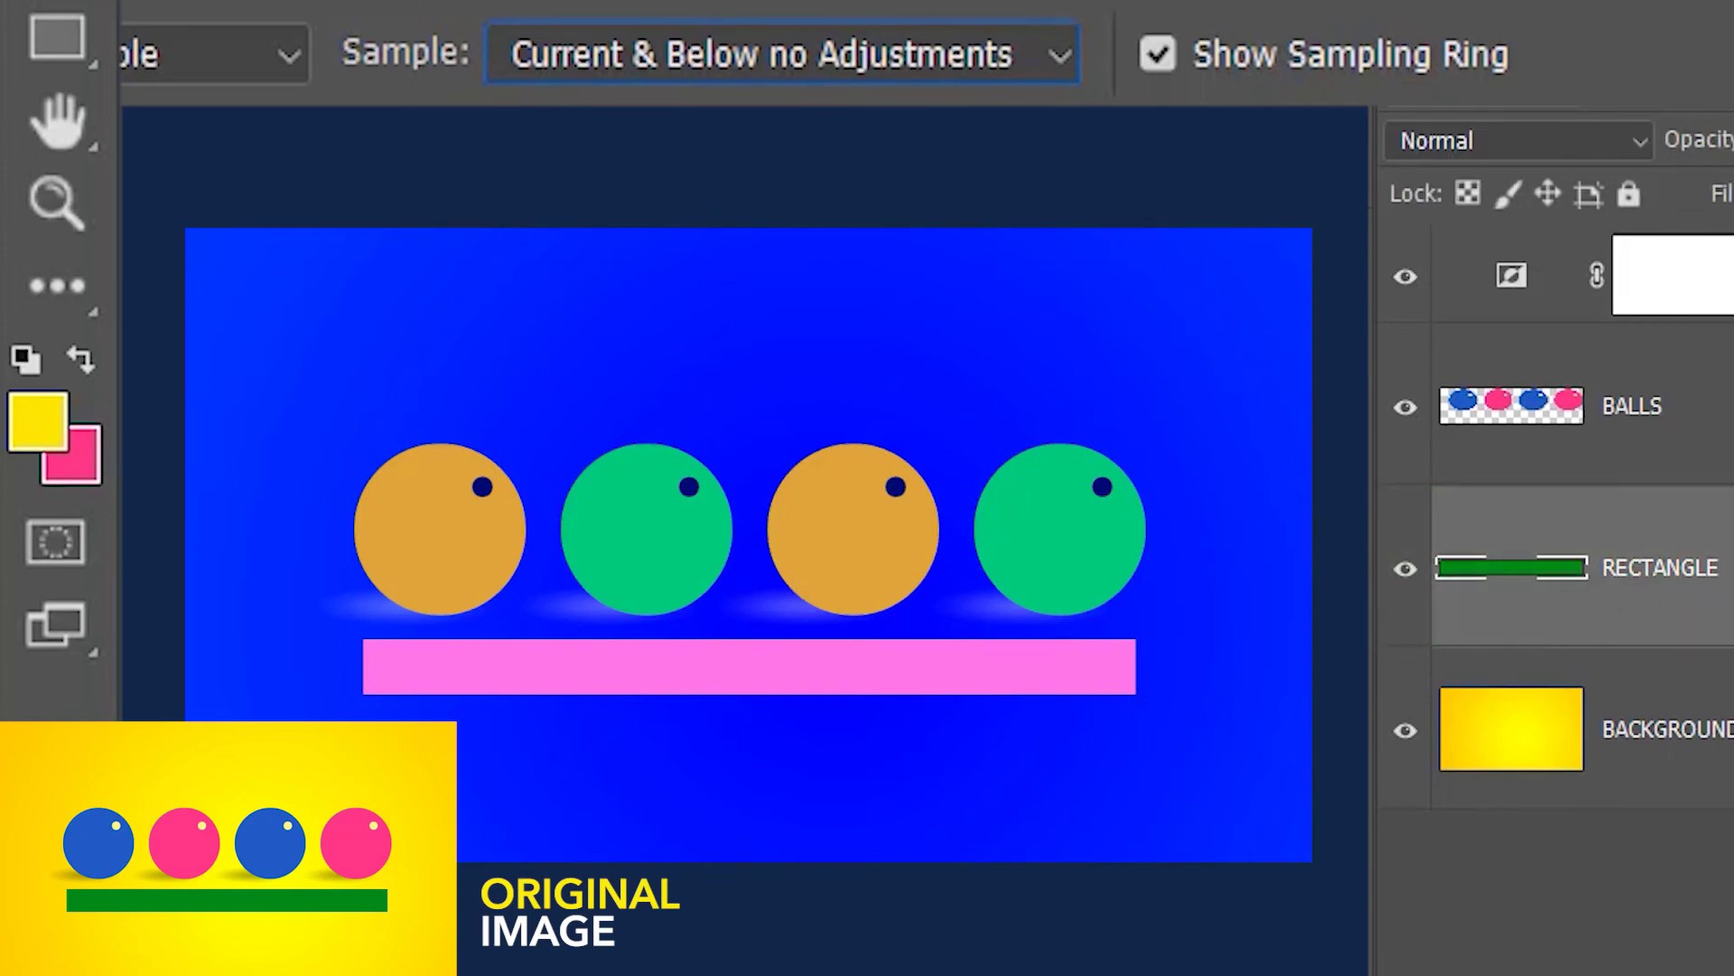
click(675, 668)
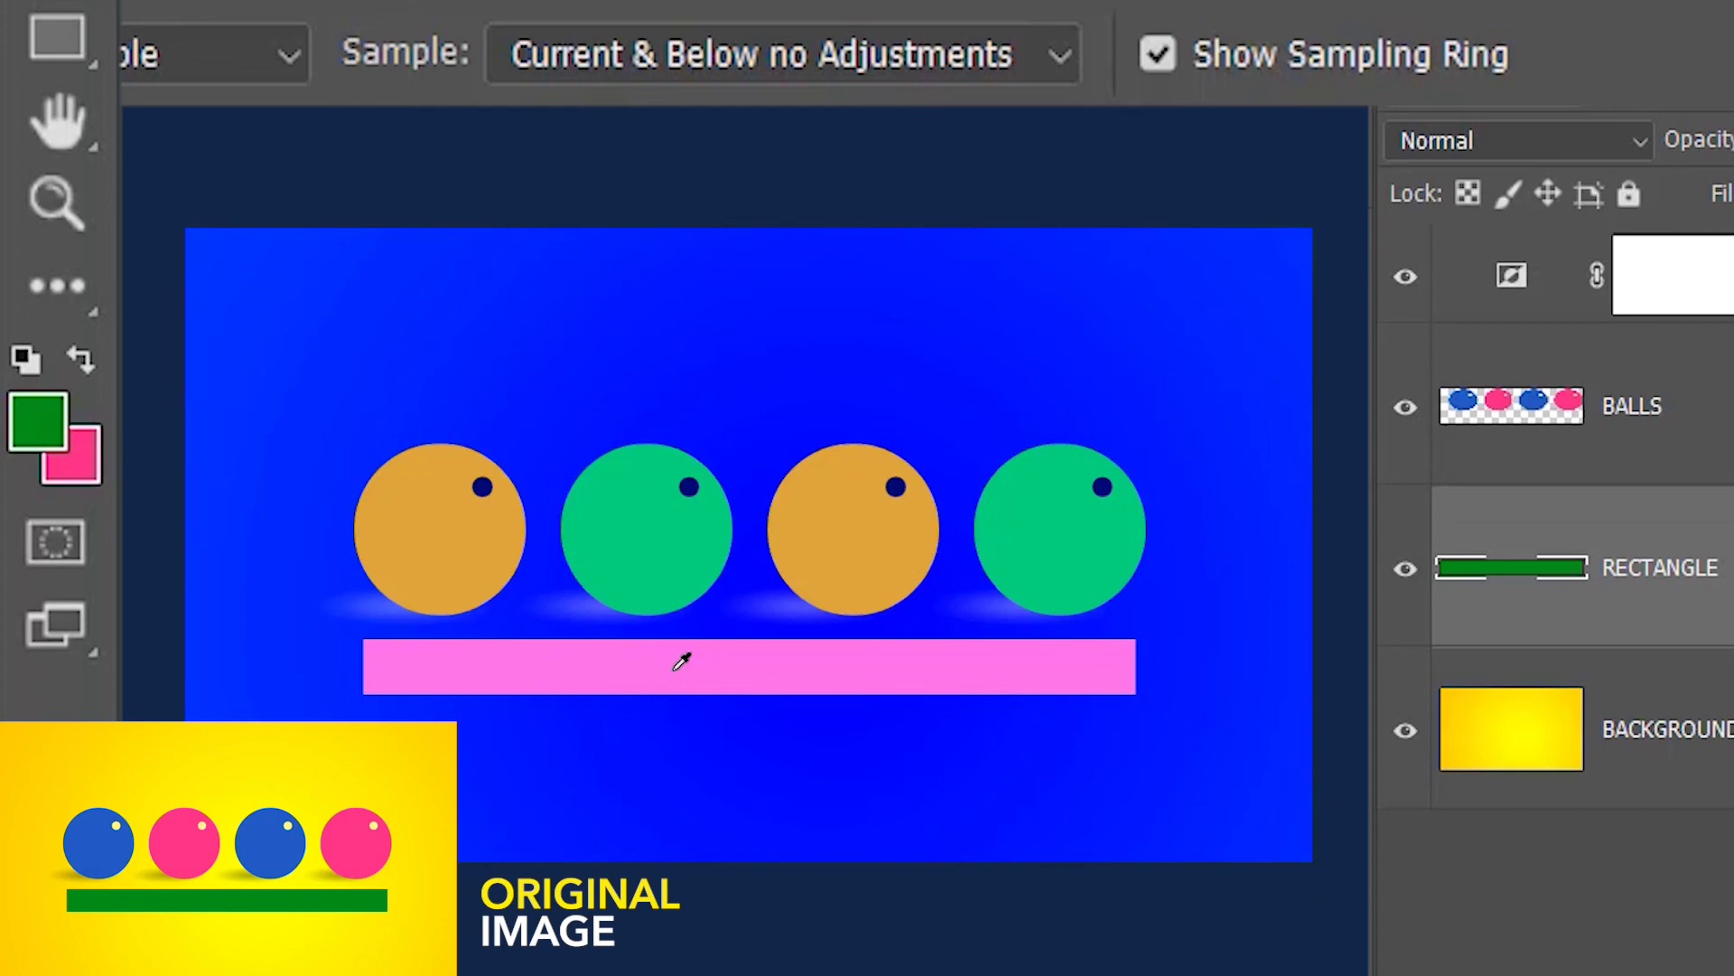
click(647, 738)
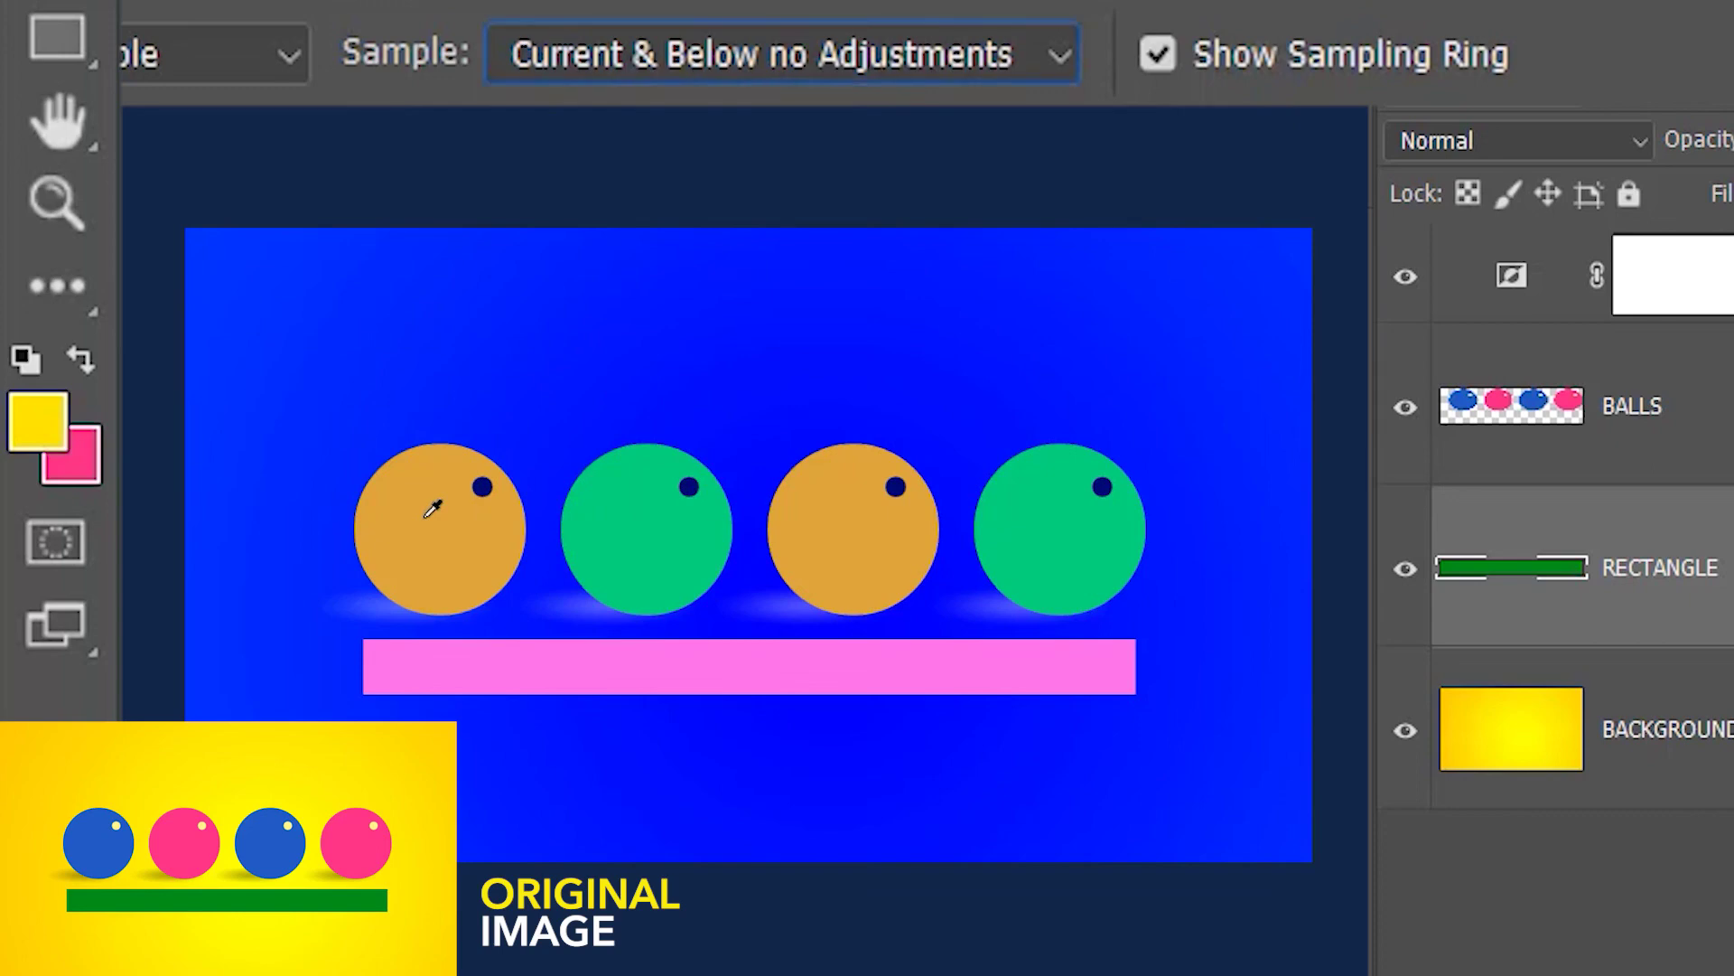
click(956, 78)
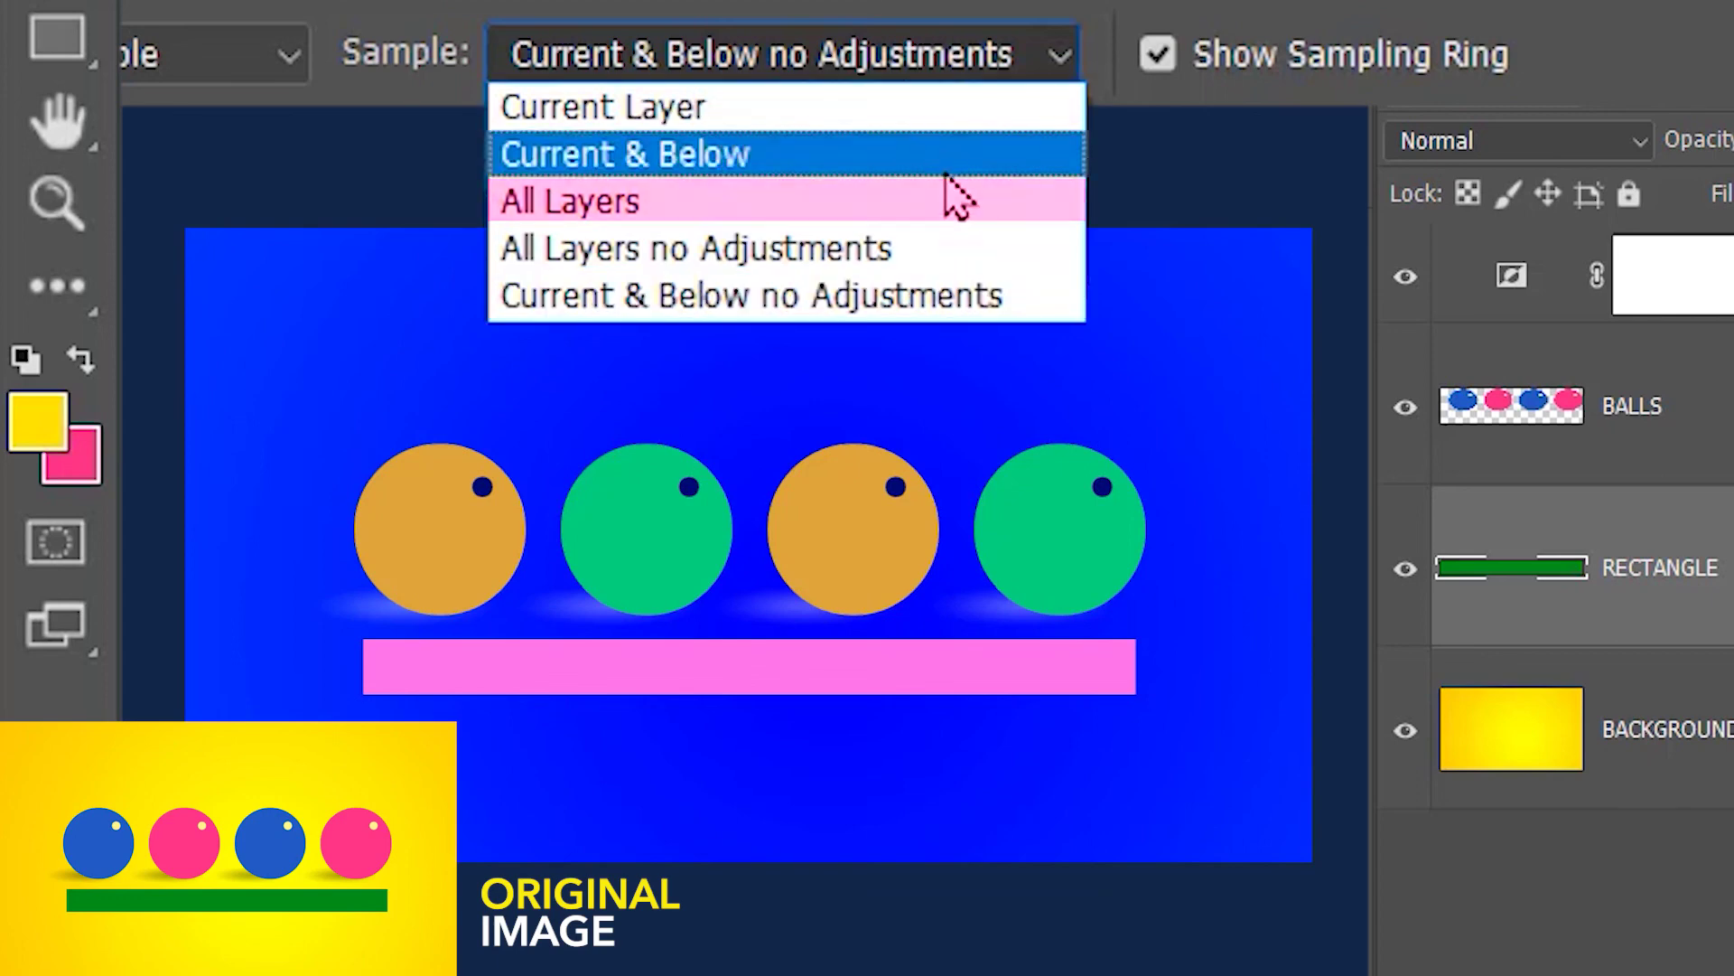
Switch Sample to All Layers and pick the inverted blue background, orange ball and green ball
click(944, 202)
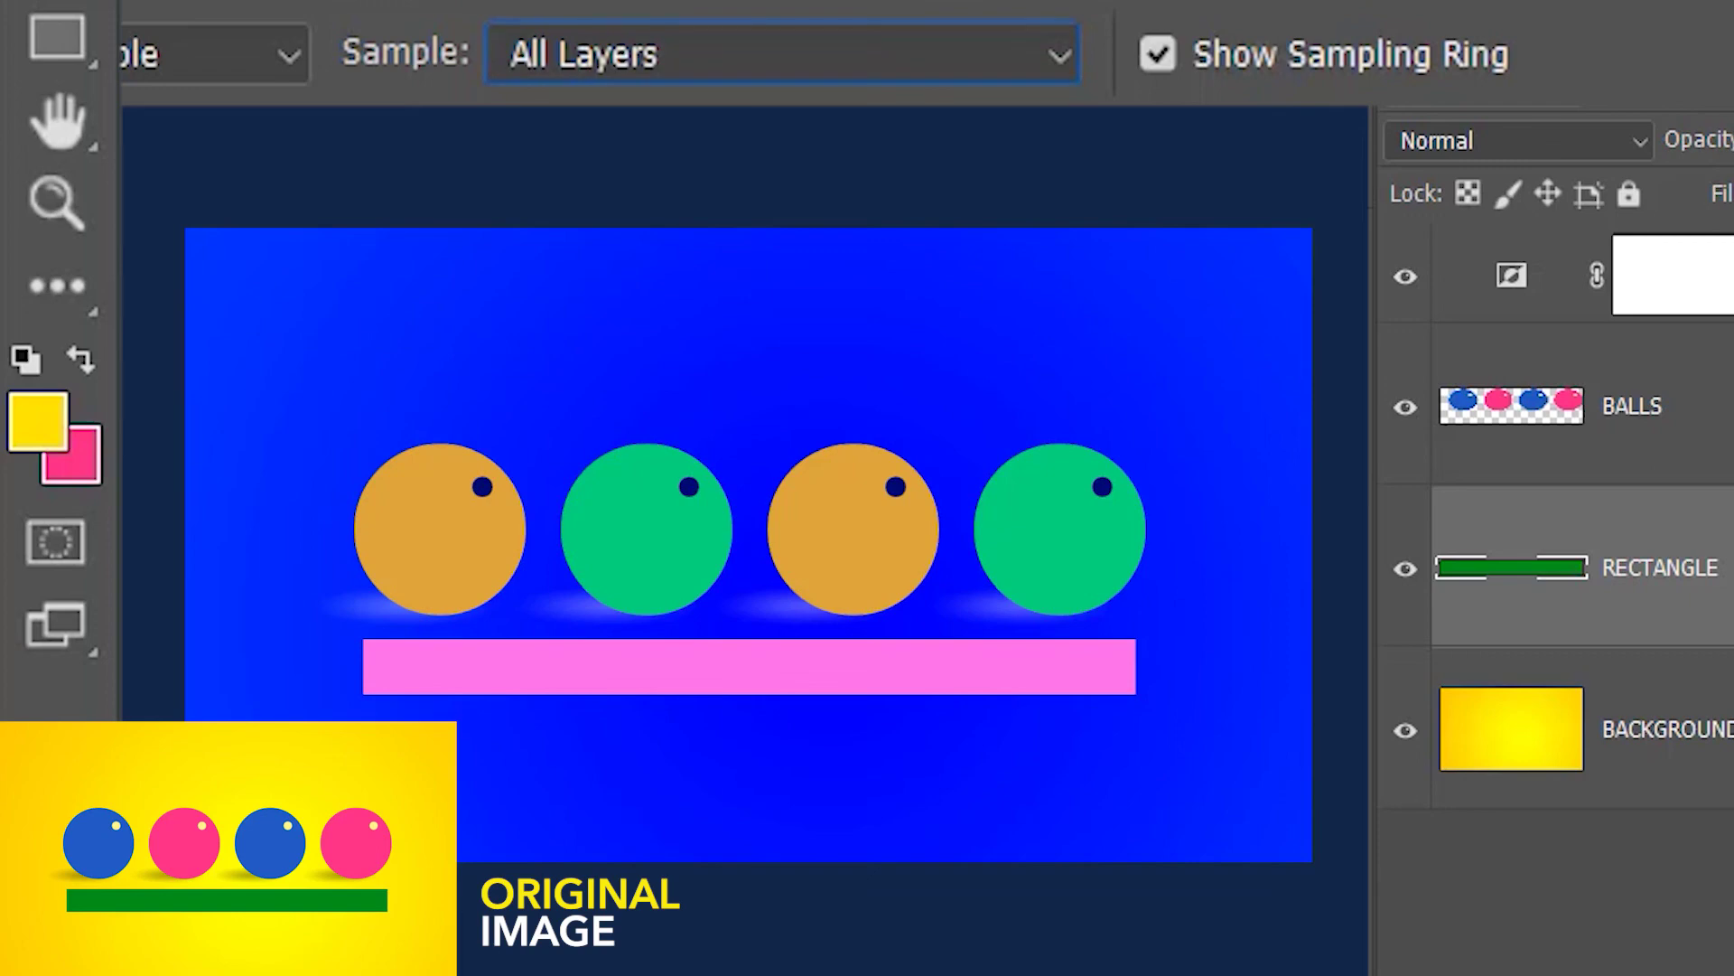
click(538, 295)
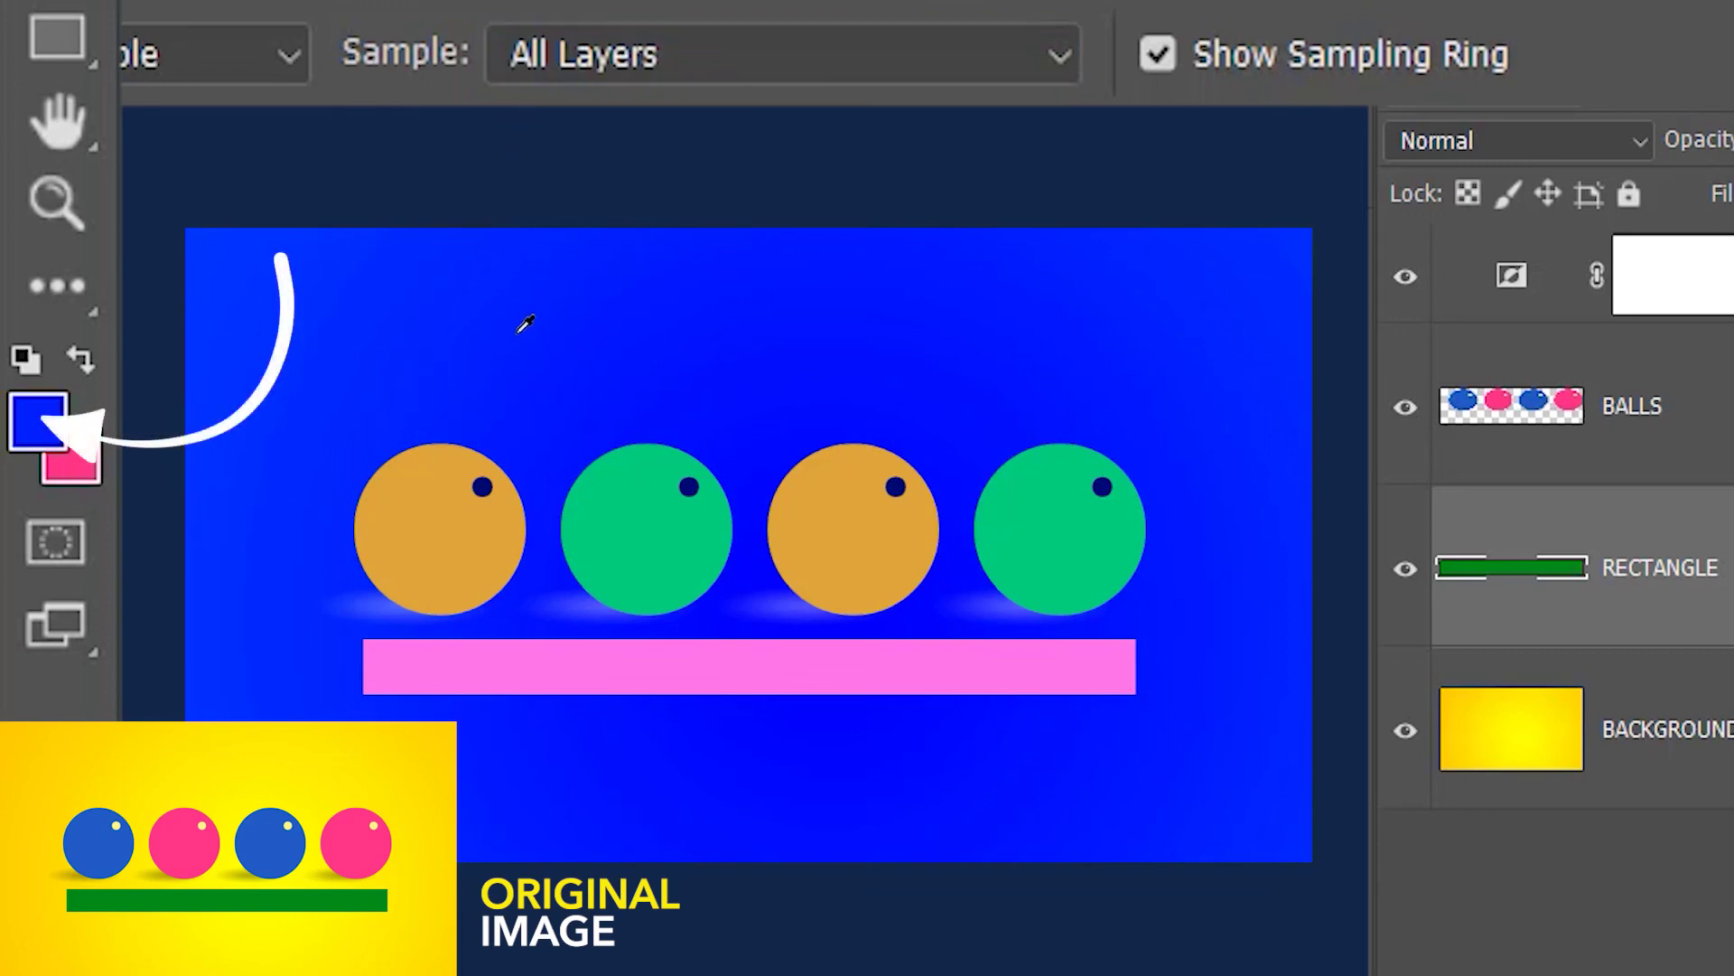
click(444, 486)
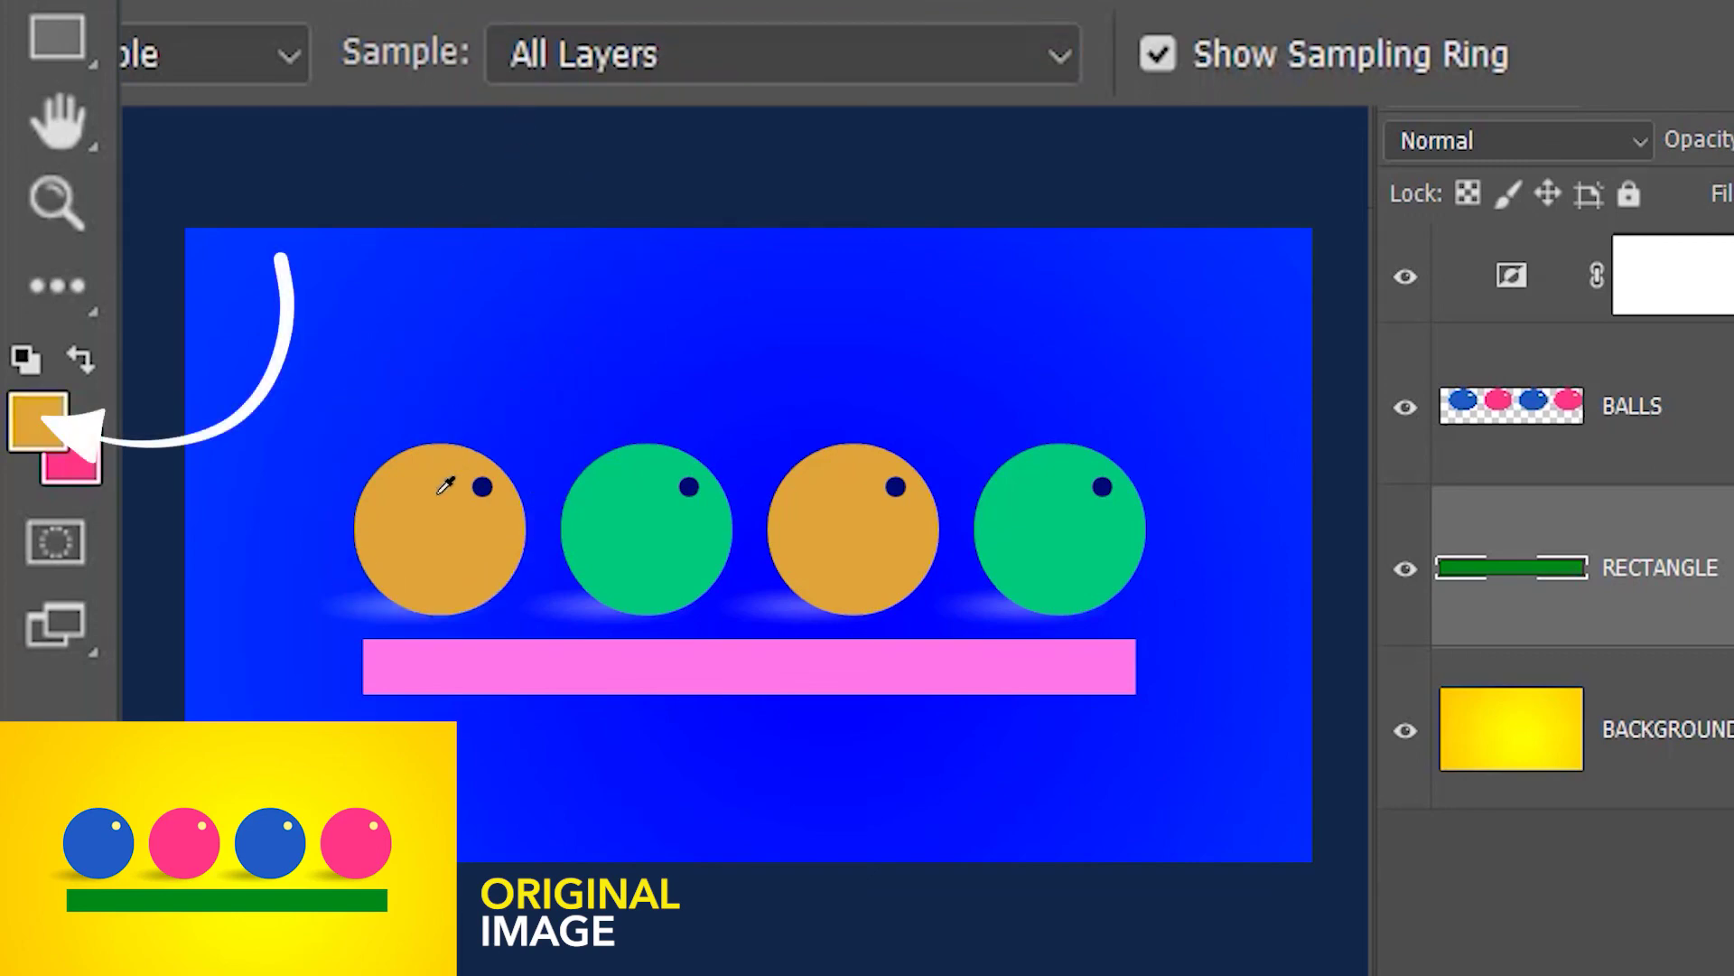
click(634, 567)
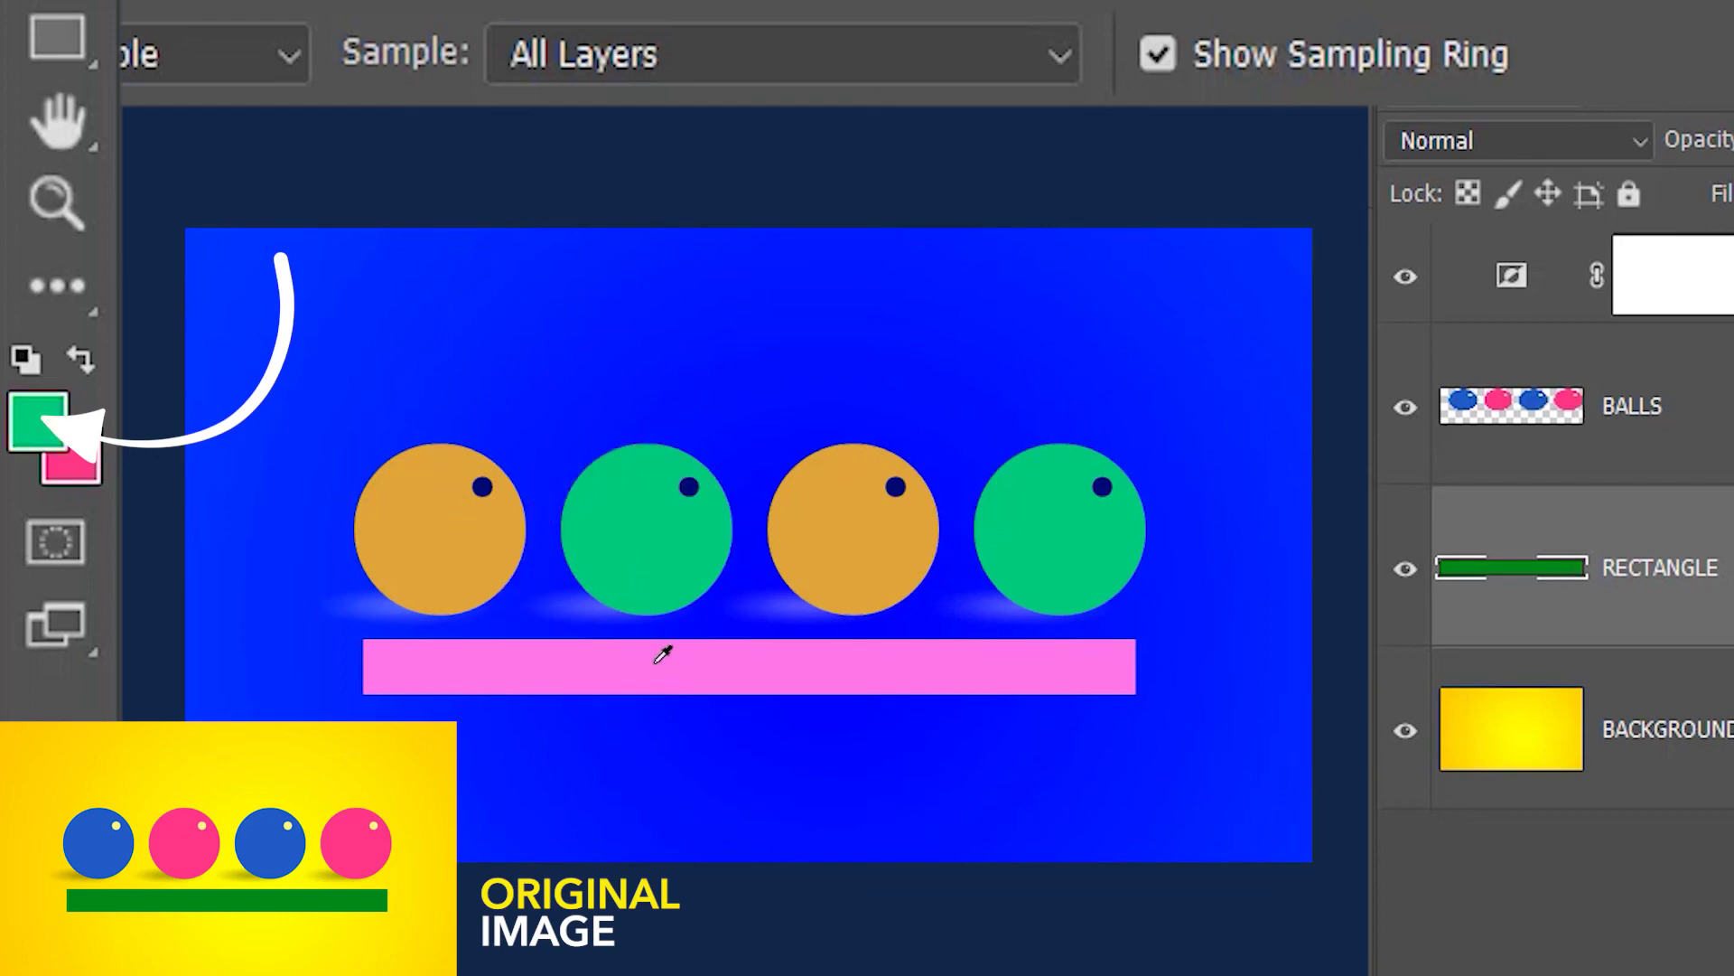